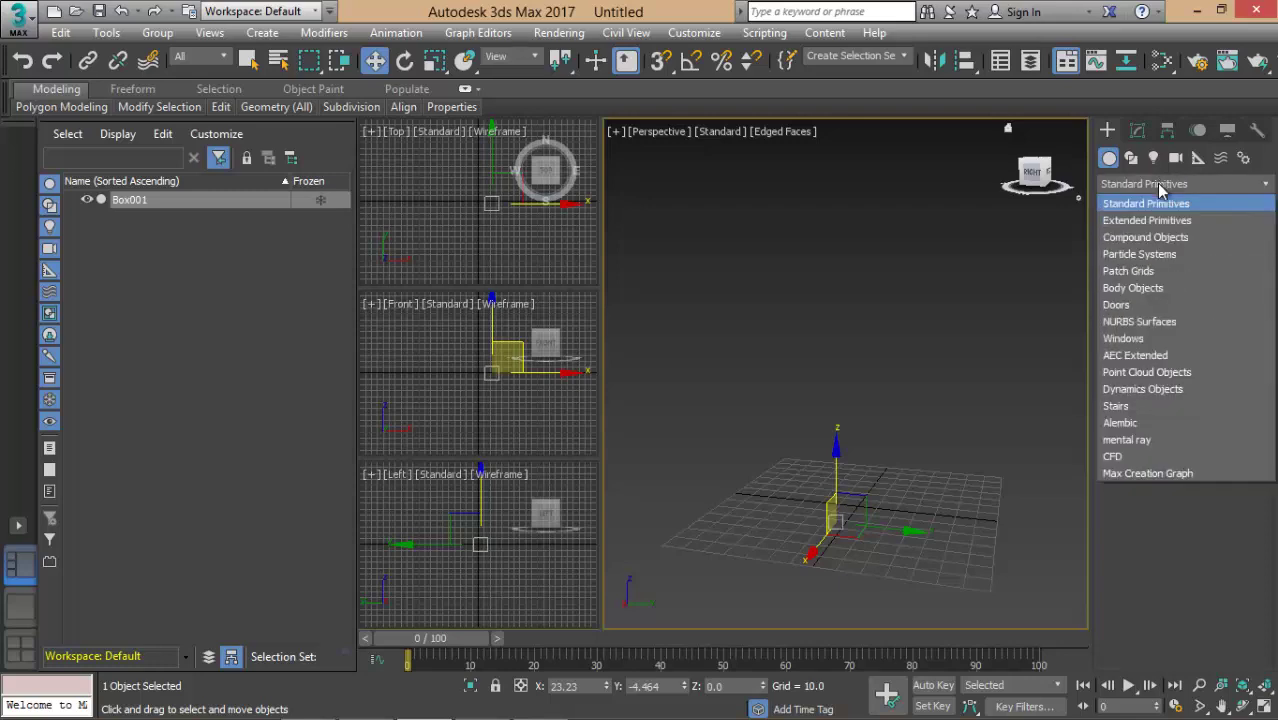
Switch the Create panel to AEC Extended Foliage and scroll to Euphorbia, Society Garlic and Big Yucca
click(1150, 357)
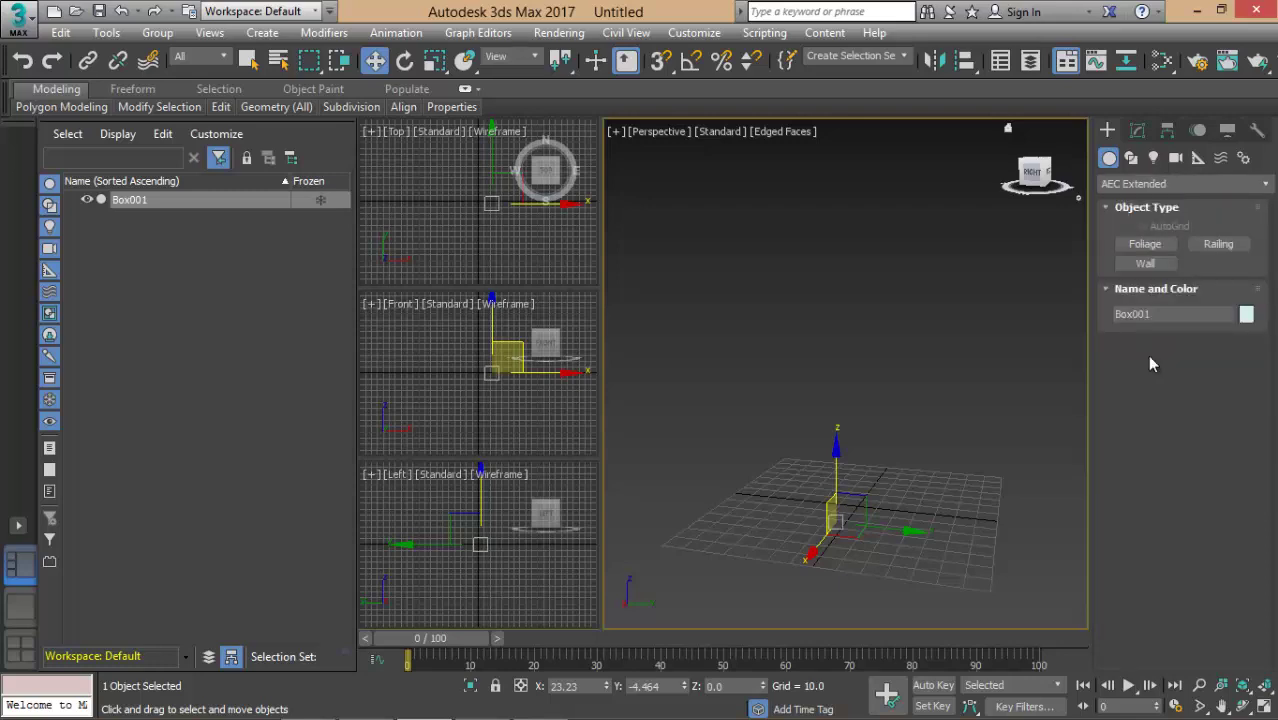
click(1147, 248)
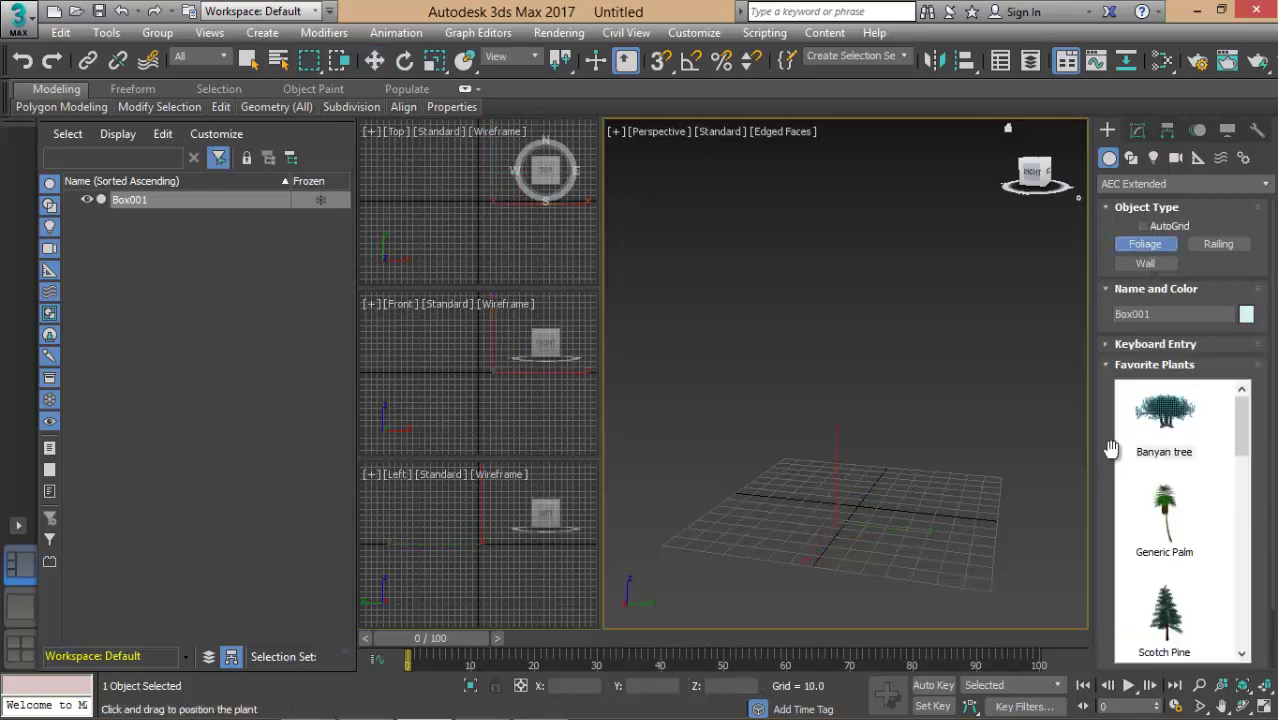
drag(1242, 432, 1246, 581)
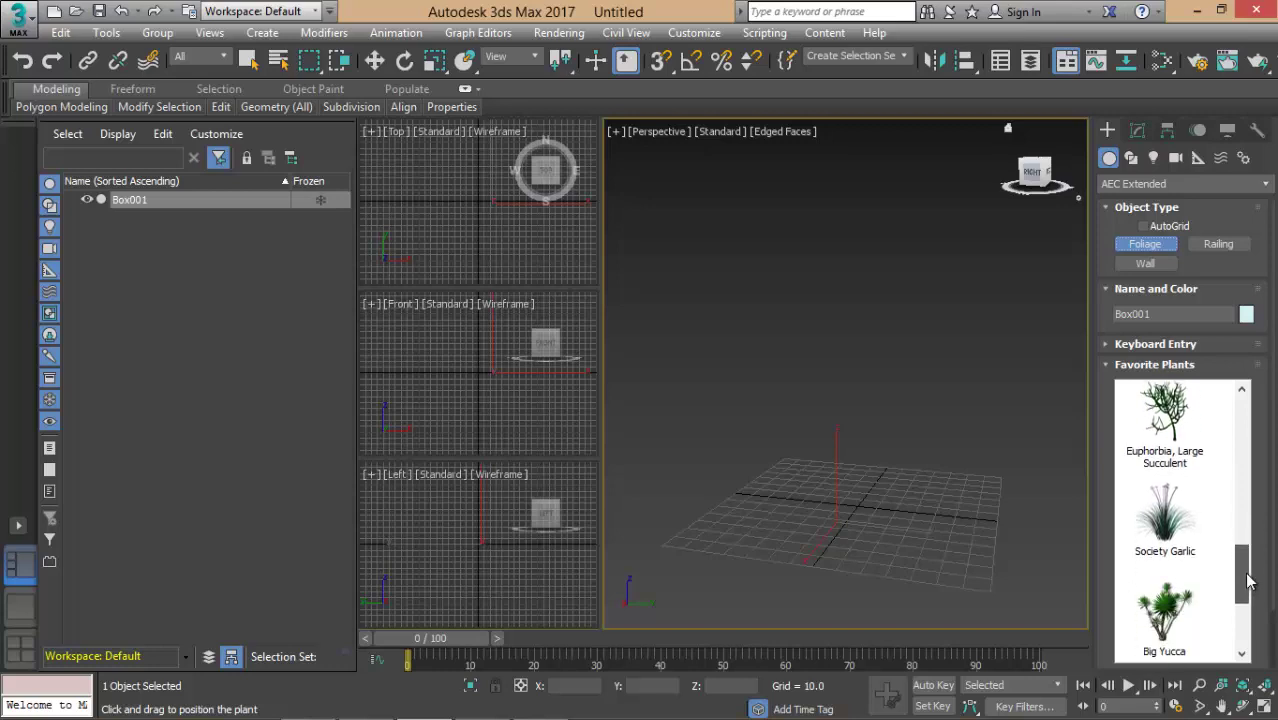
Place a Society Garlic plant, Foliage001, on the grid
click(1172, 535)
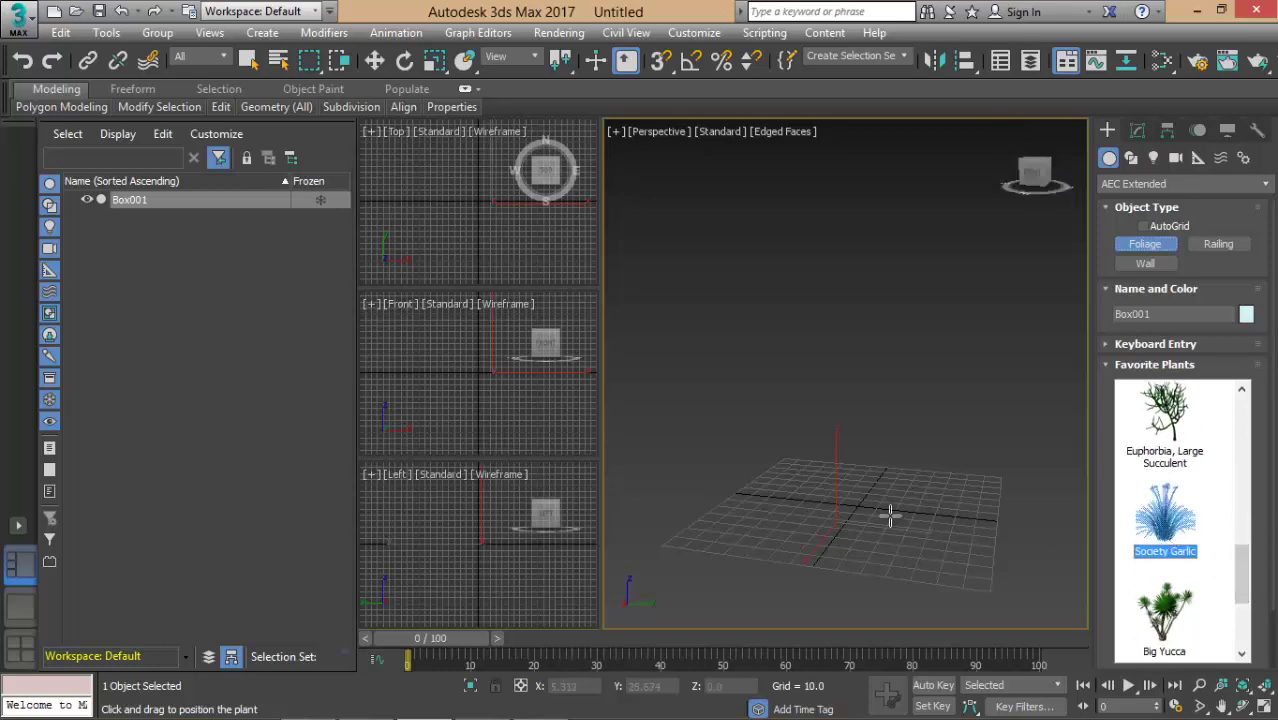
click(850, 502)
scroll(835, 478, up, 3)
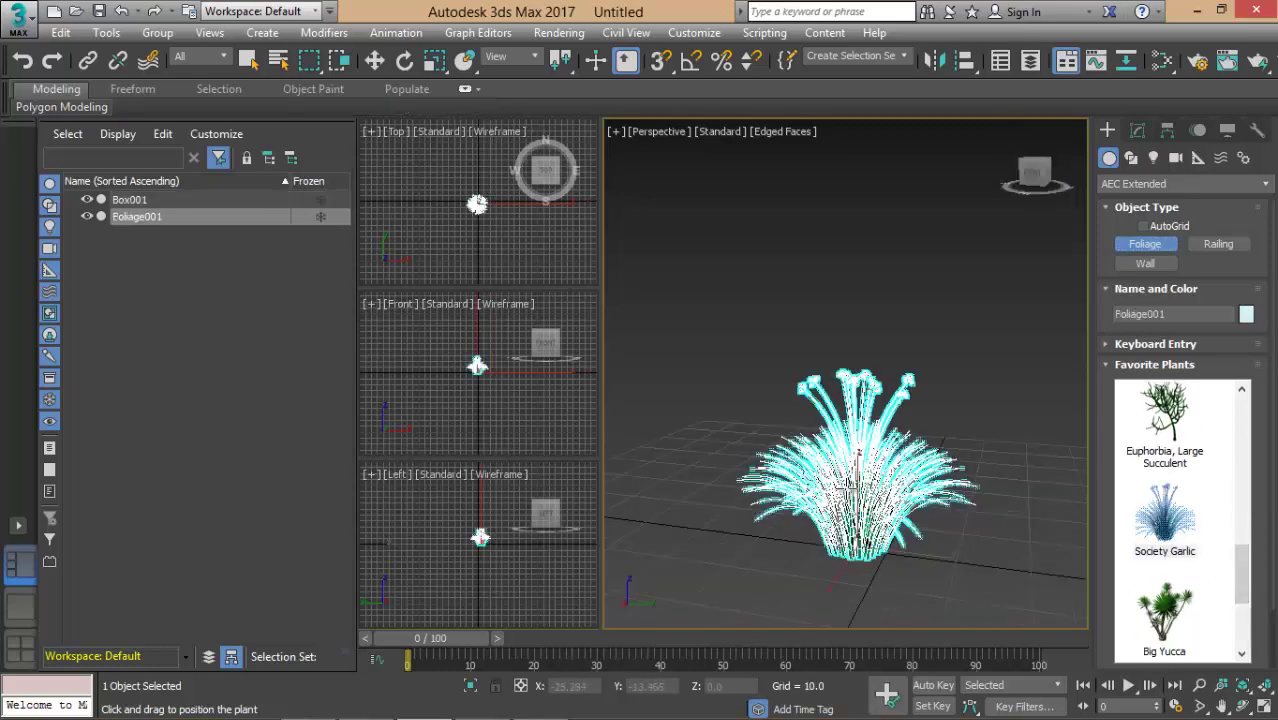
scroll(835, 478, up, 3)
scroll(835, 478, down, 1)
middle_drag(835, 482, 835, 472)
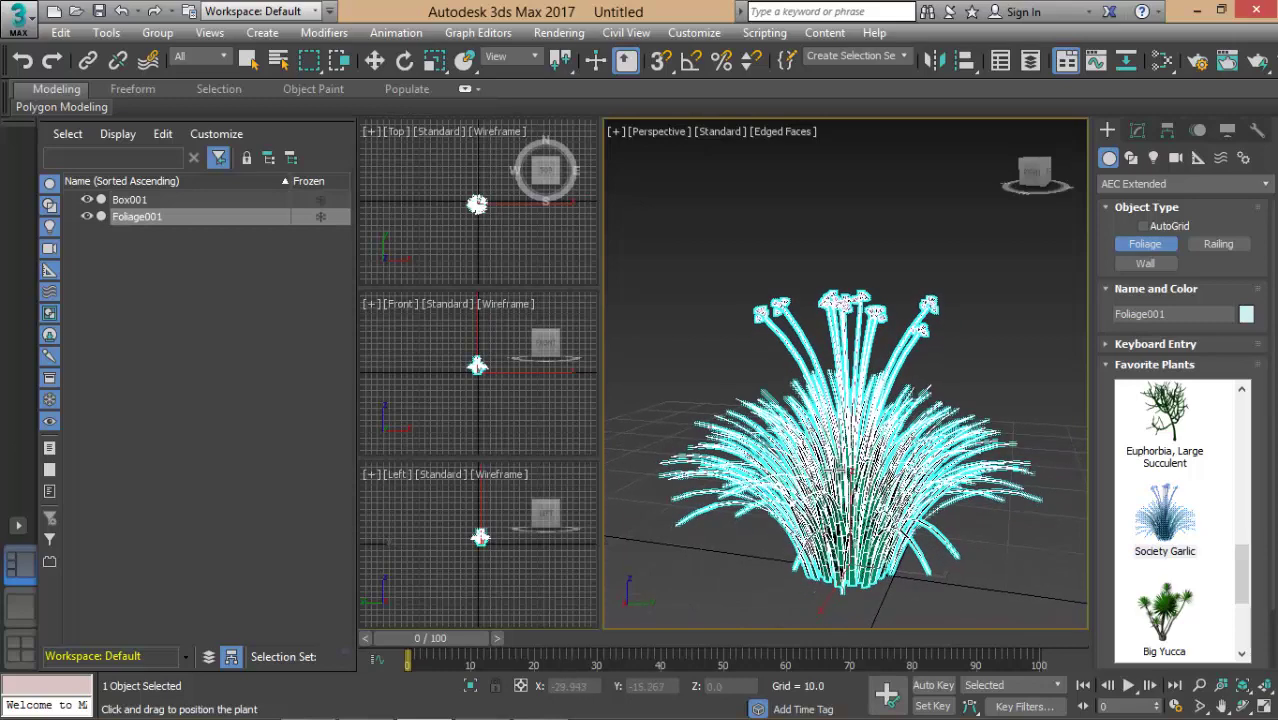
Test-render the Perspective view and close the rendered frame window
click(1257, 62)
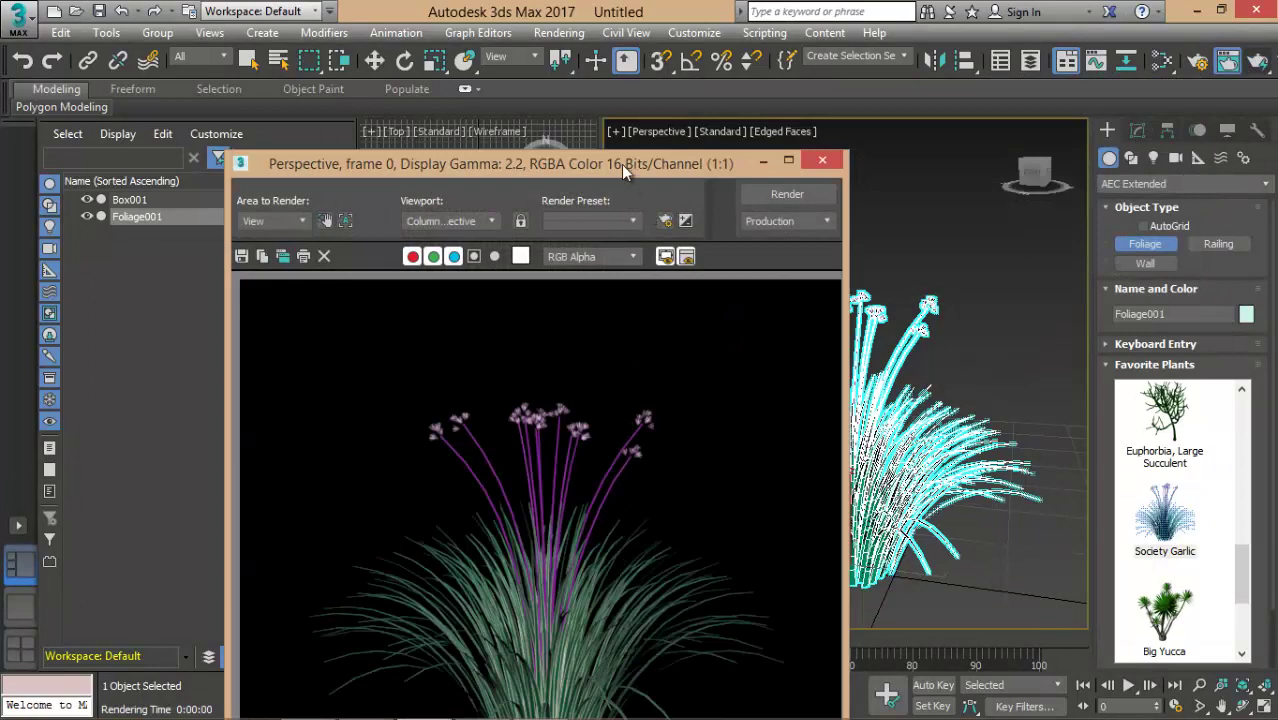
drag(621, 164, 628, 53)
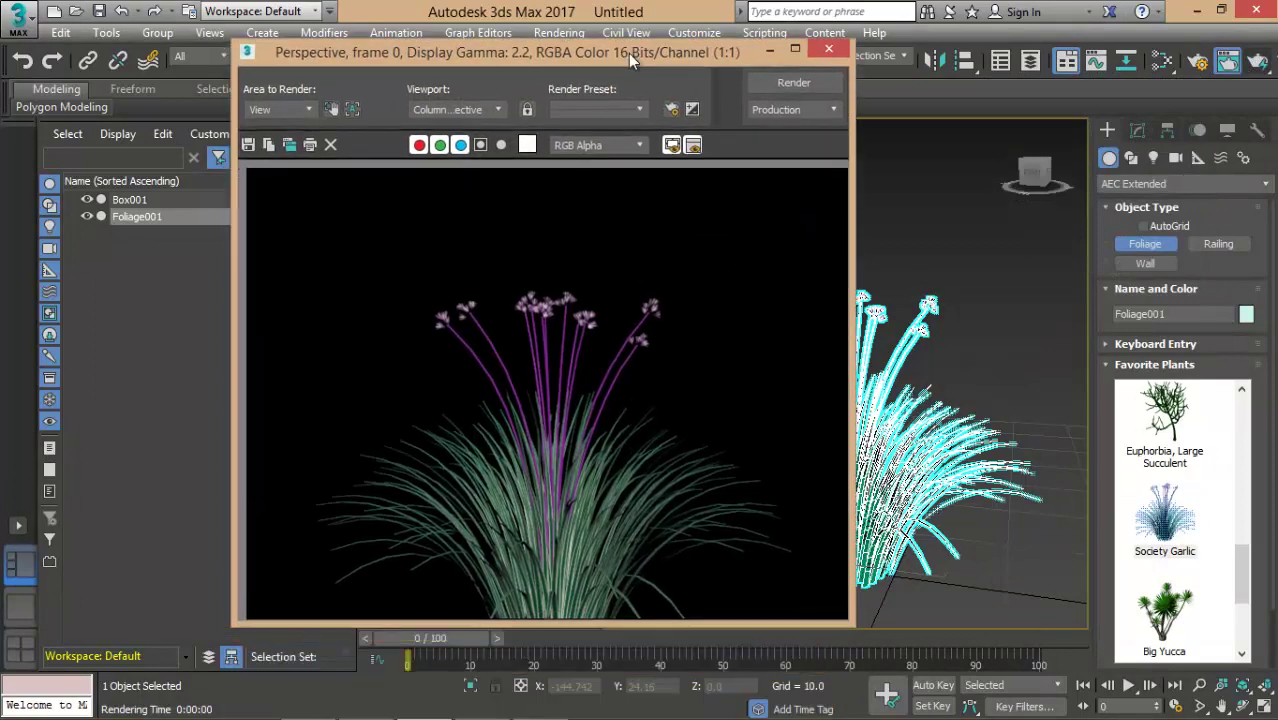
click(828, 49)
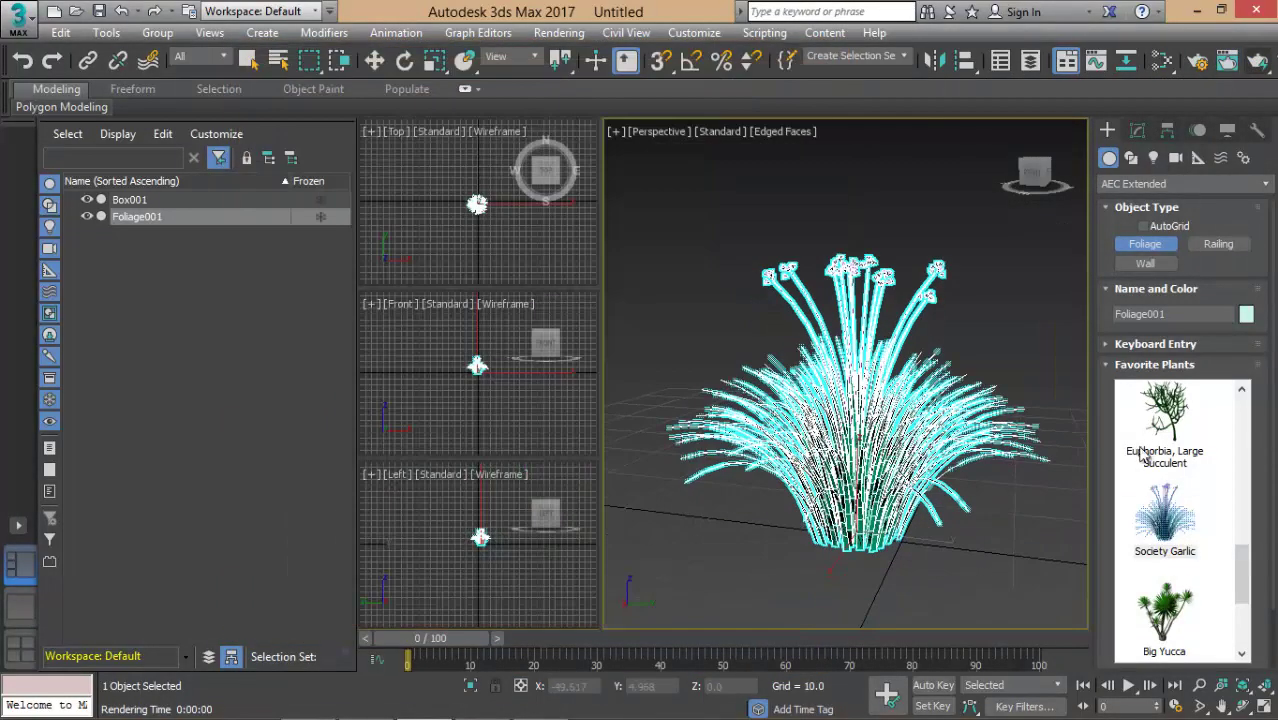
Place two Banyan trees in the scene from the Favorite Plants list
drag(1240, 572, 1240, 400)
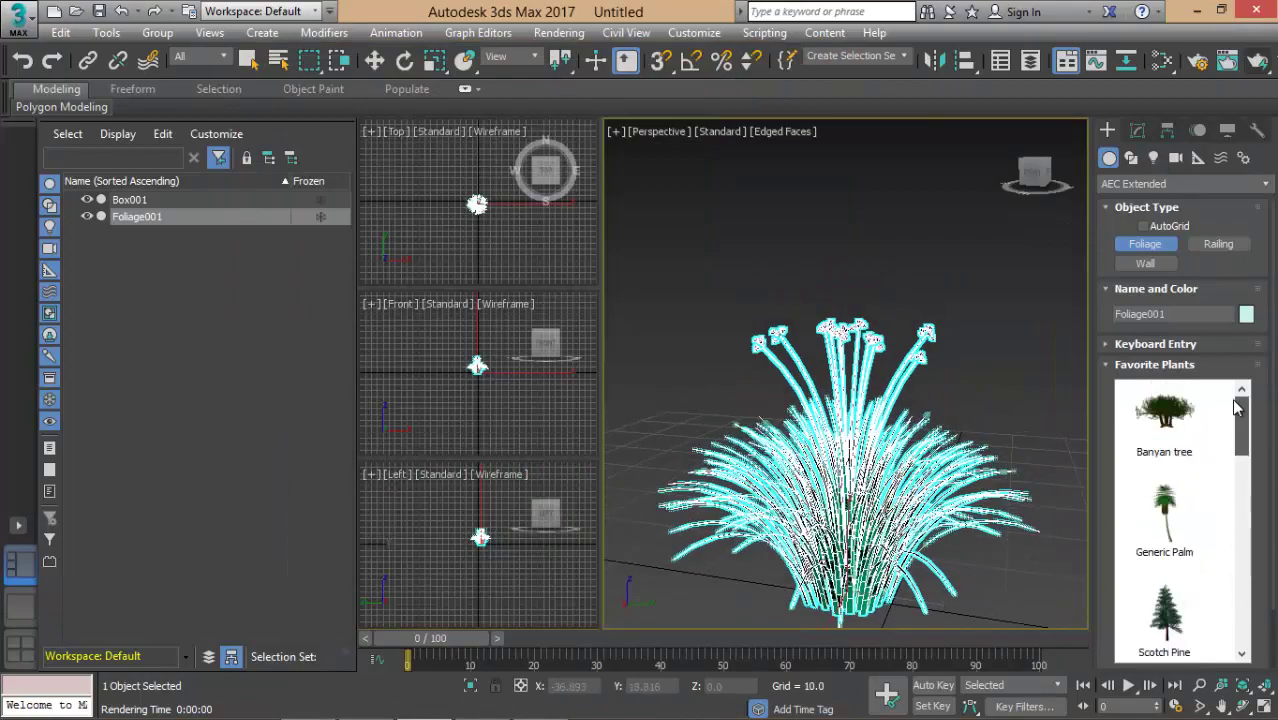
click(1164, 412)
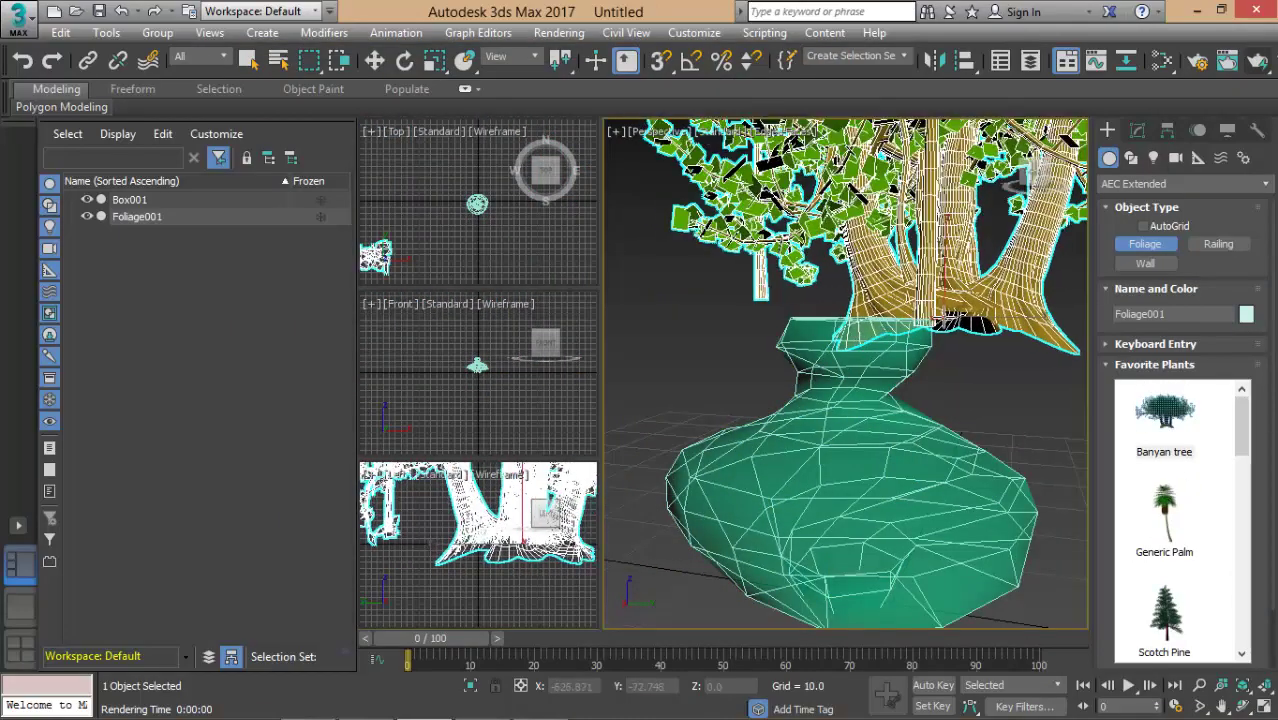
click(945, 350)
scroll(945, 350, down, 5)
middle_drag(986, 361, 800, 420)
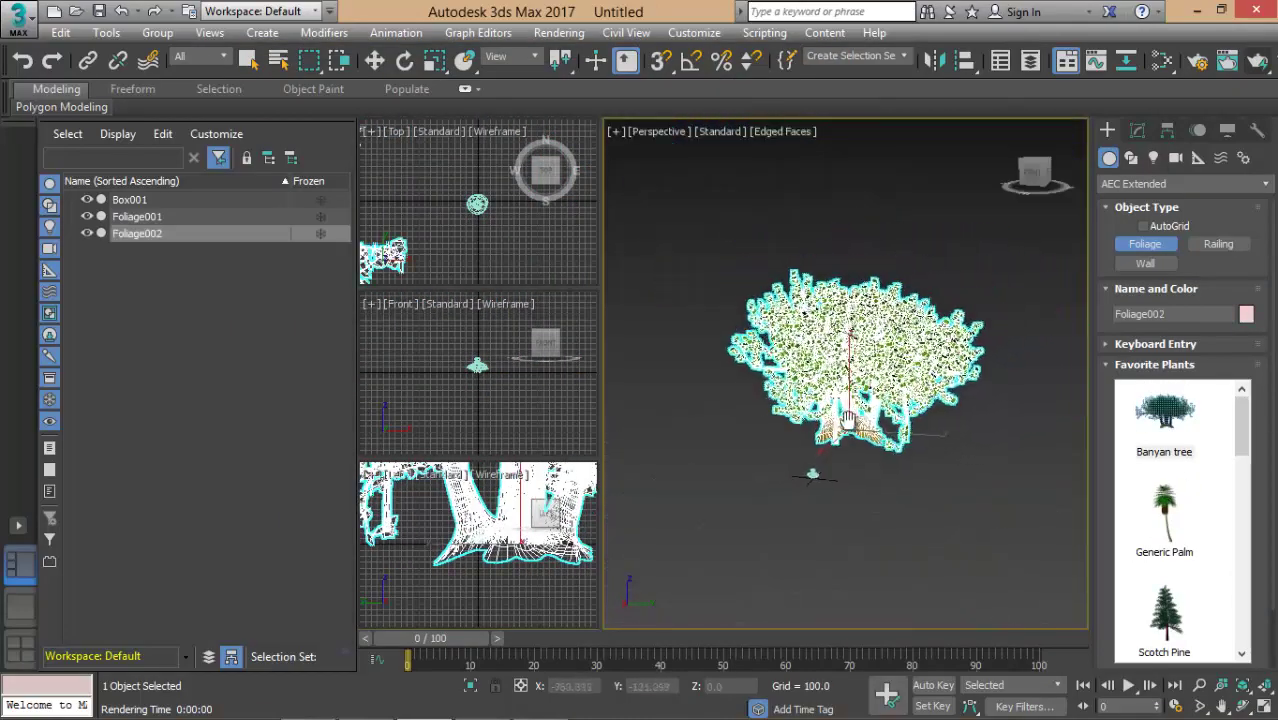
click(956, 456)
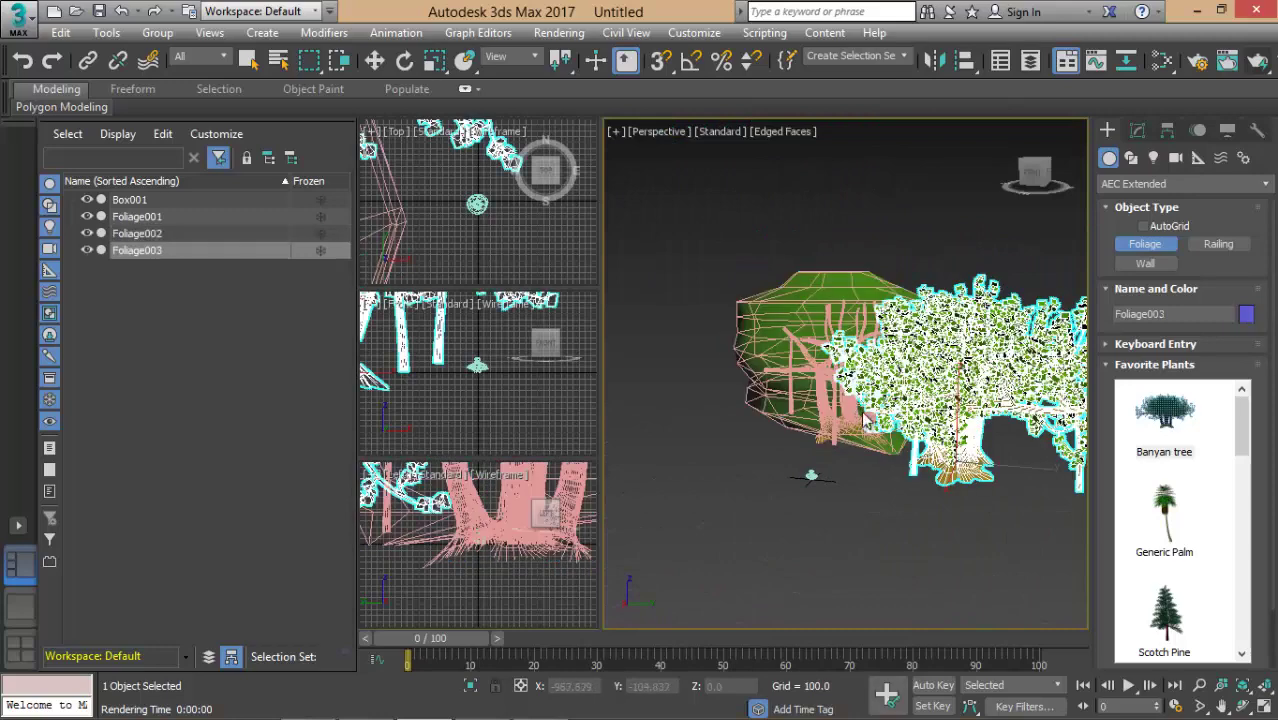
Delete the extra Banyan tree, Foliage003, and reselect Foliage002
key(w)
alt+middle_drag(833, 408, 842, 432)
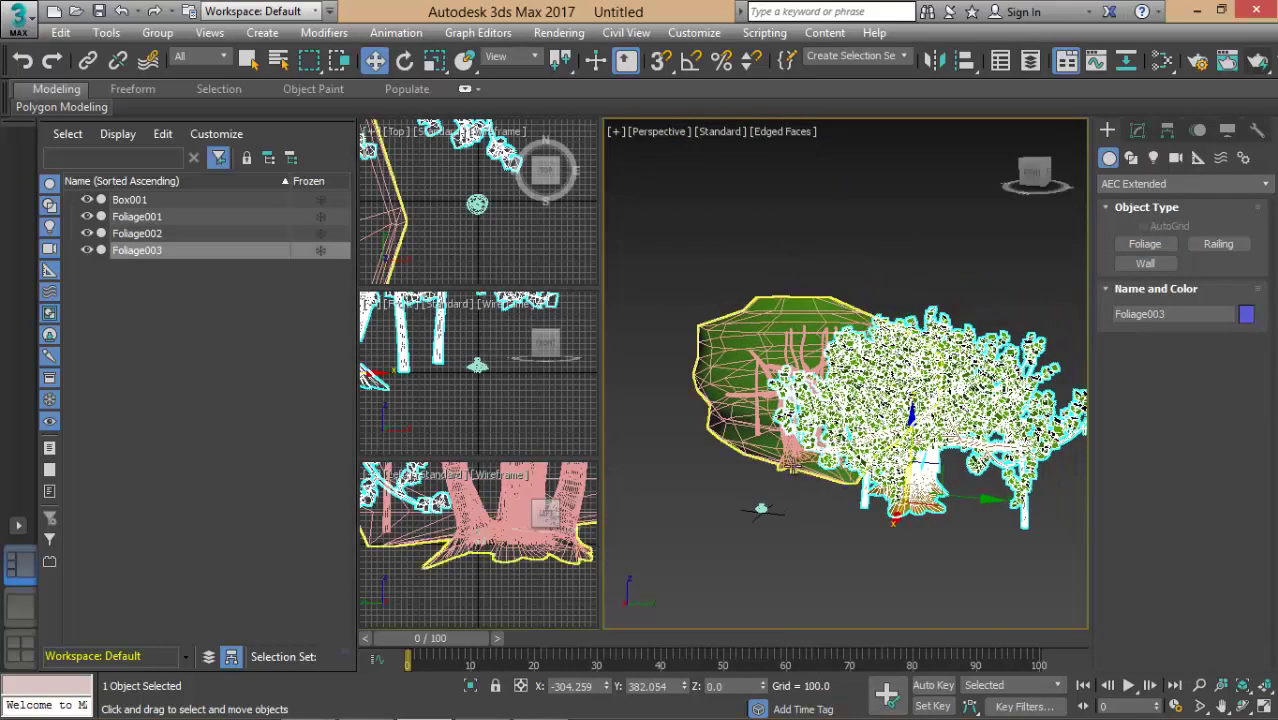
key(Delete)
scroll(805, 405, up, 2)
scroll(840, 415, up, 2)
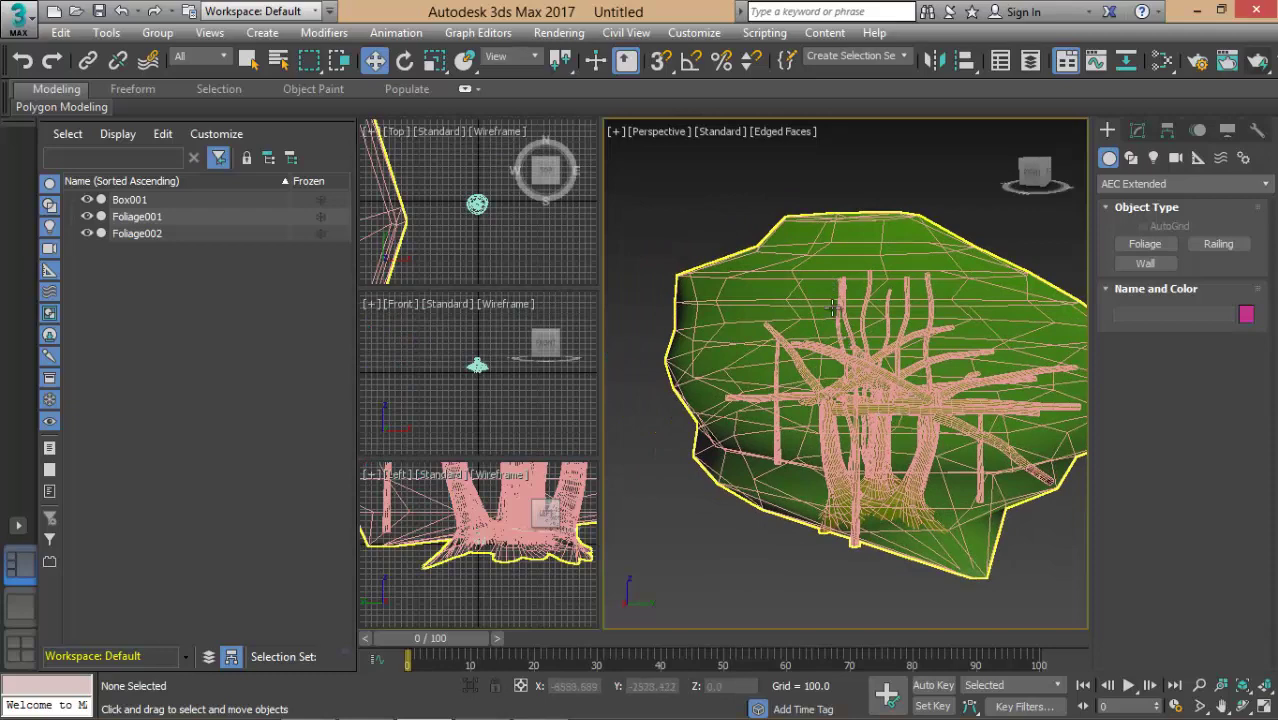
click(821, 298)
key(Delete)
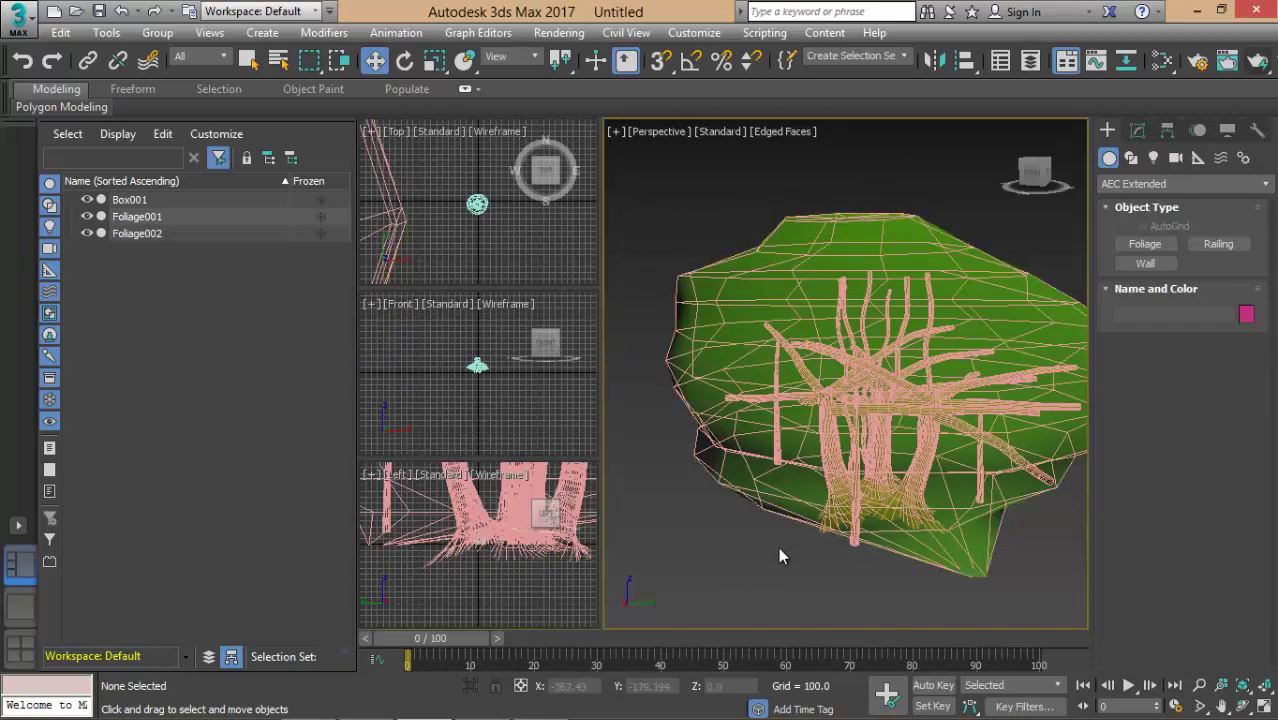
mouse_move(778, 547)
alt+middle_down()
mouse_move(776, 562)
mouse_move(737, 440)
alt+middle_up()
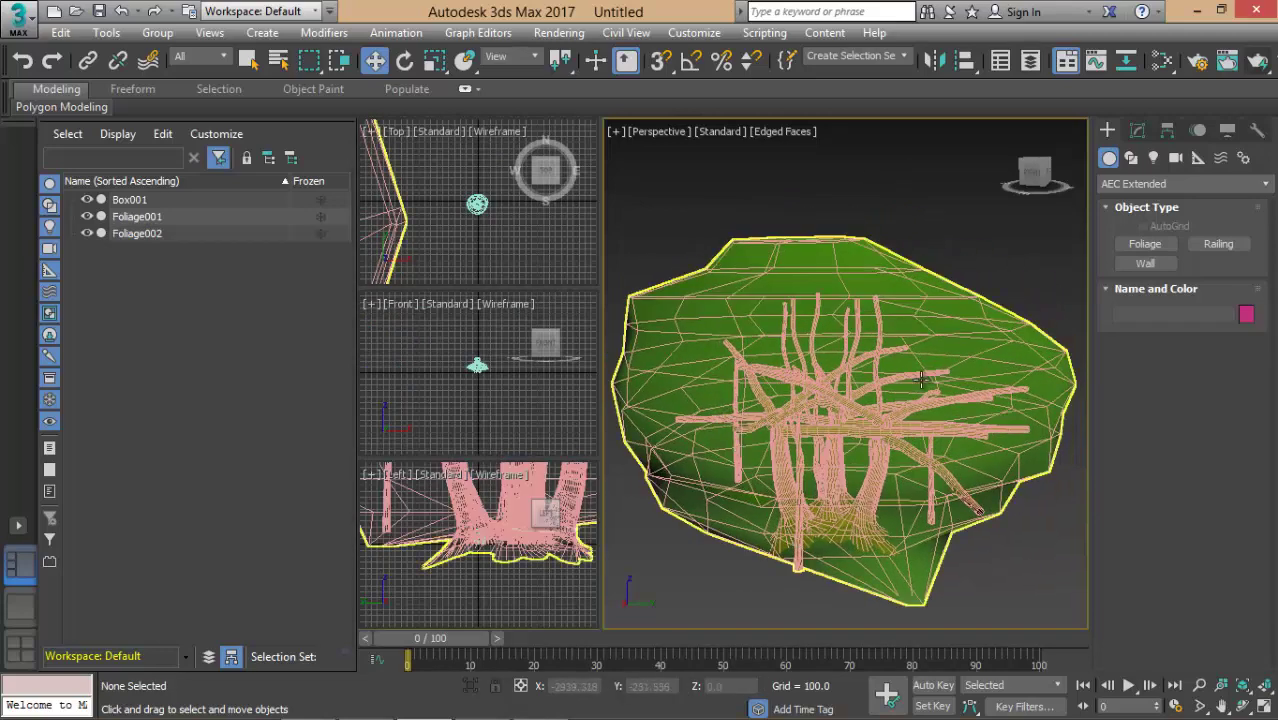
scroll(920, 375, down, 2)
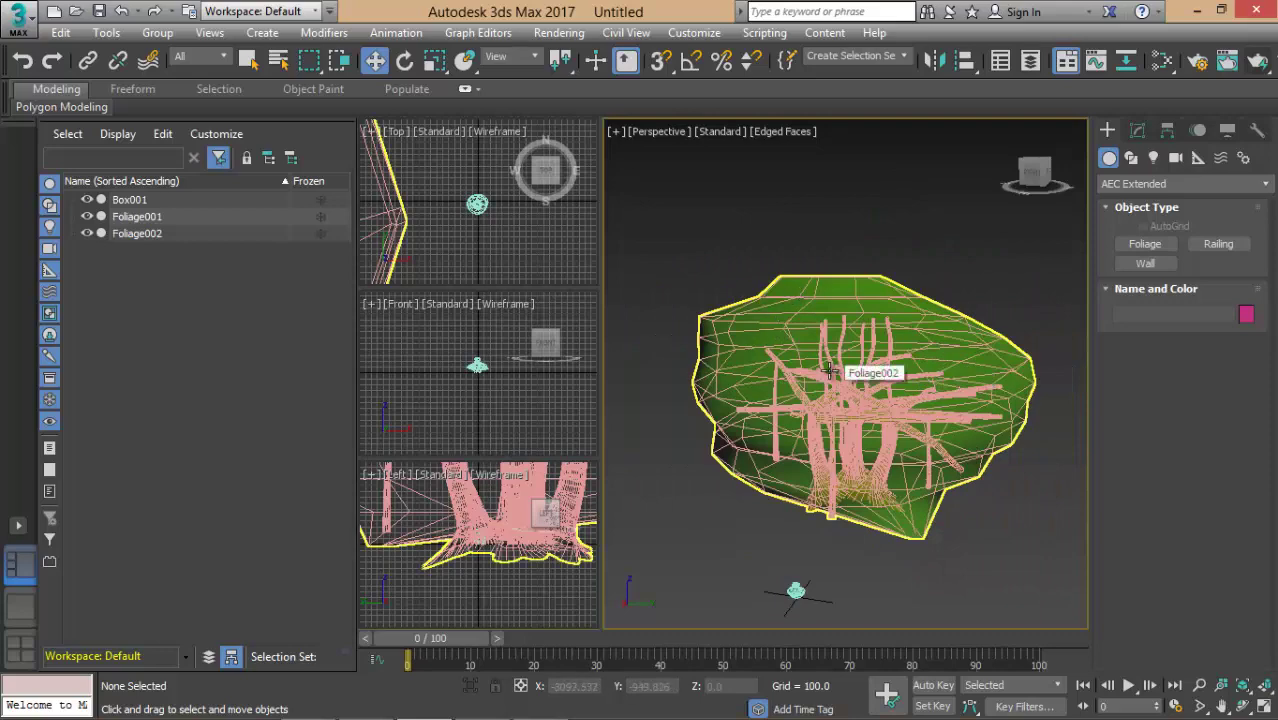
click(777, 349)
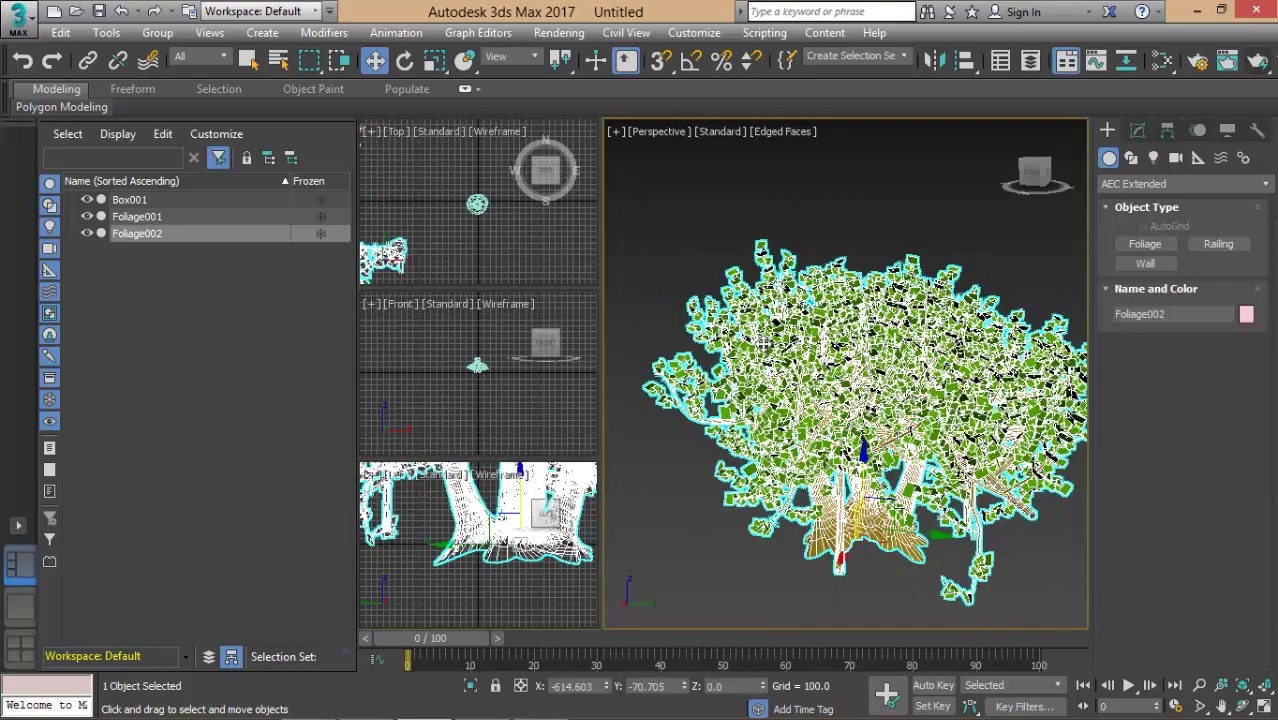
Reselect the banyan tree and lower its Height from 270 to 24.3 in the Modify panel
click(1032, 556)
click(955, 452)
click(1141, 131)
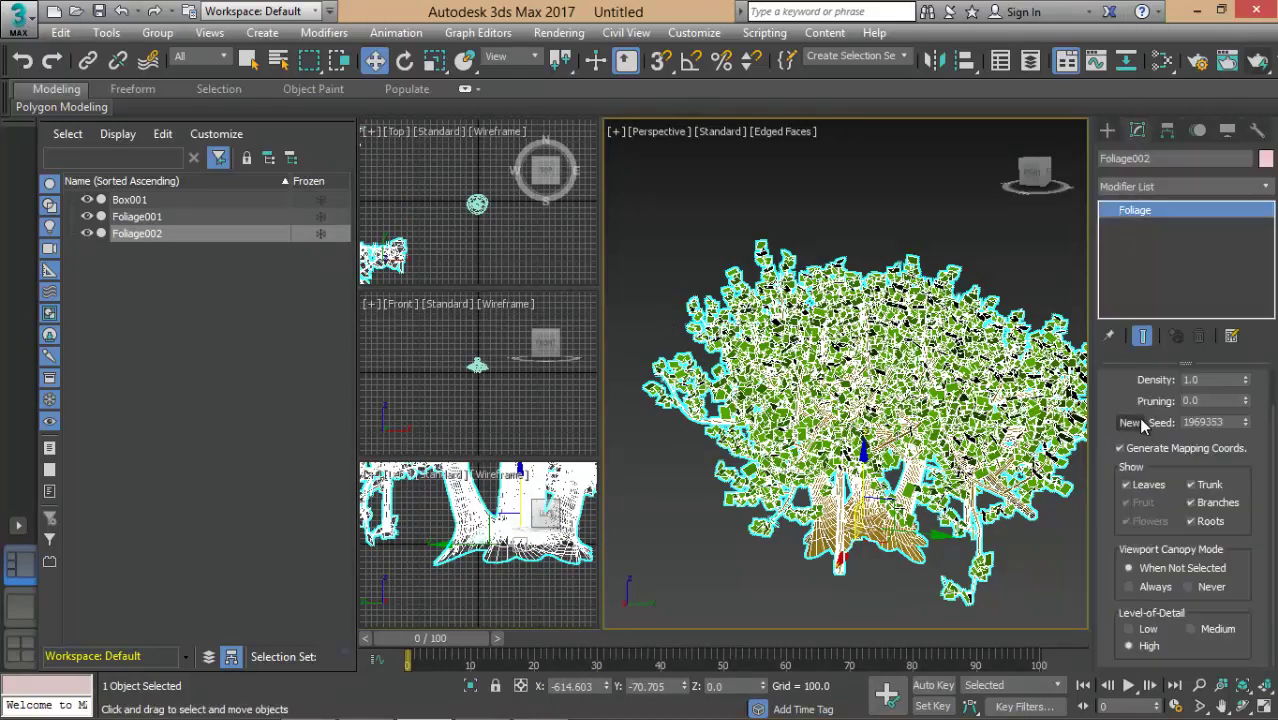
scroll(1135, 425, up, 2)
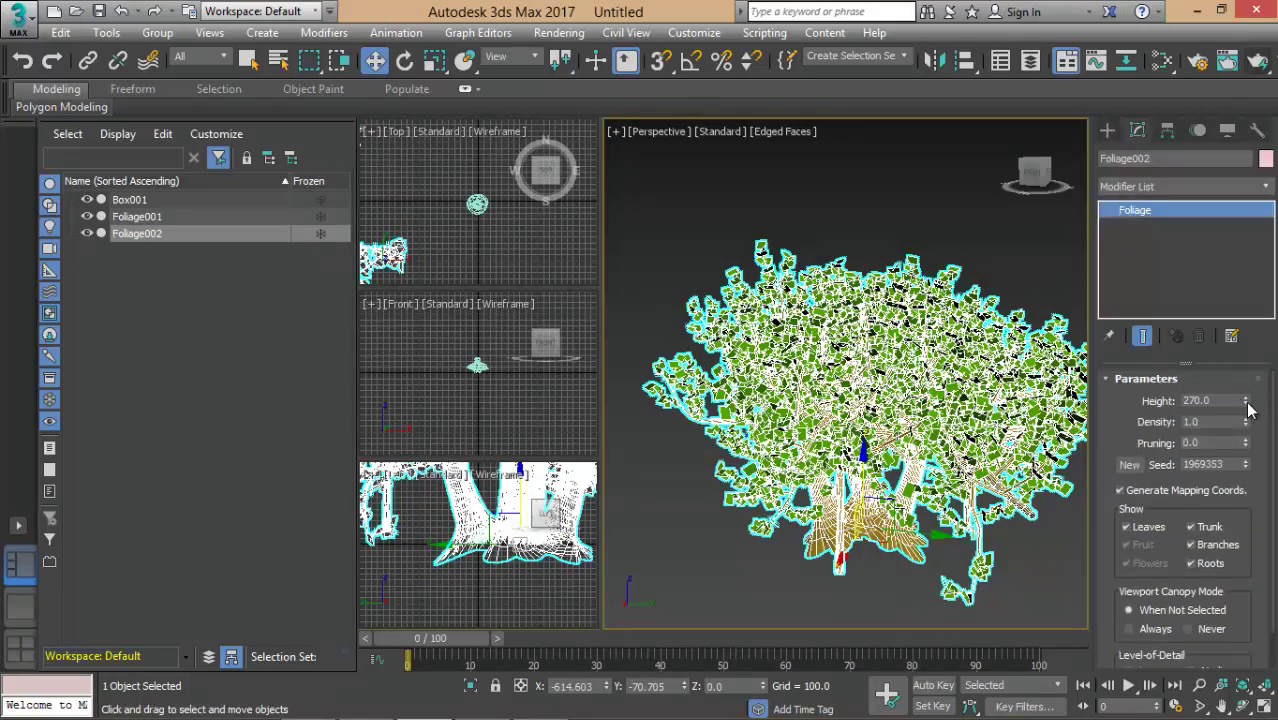
drag(1246, 404, 1232, 490)
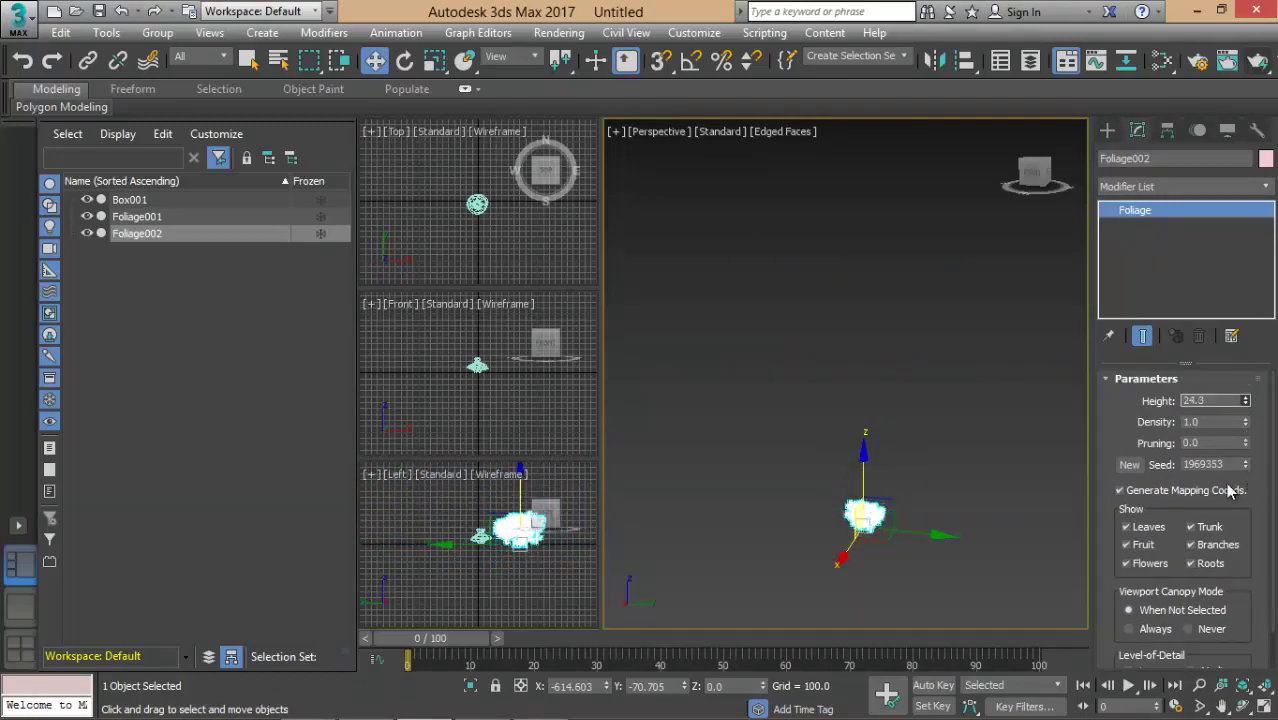
Test Density at 0 and back to 1, then set Pruning to 1.0
scroll(880, 500, up, 2)
scroll(890, 470, up, 3)
scroll(905, 443, up, 3)
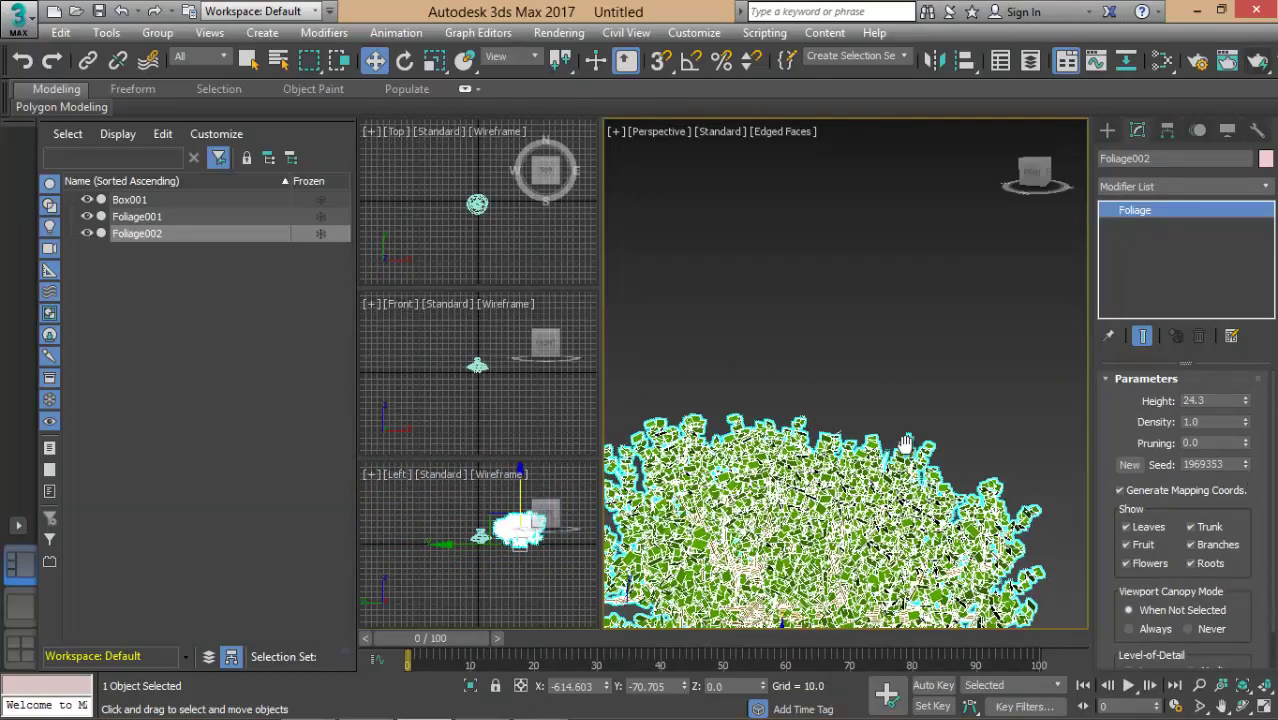
middle_drag(905, 443, 955, 336)
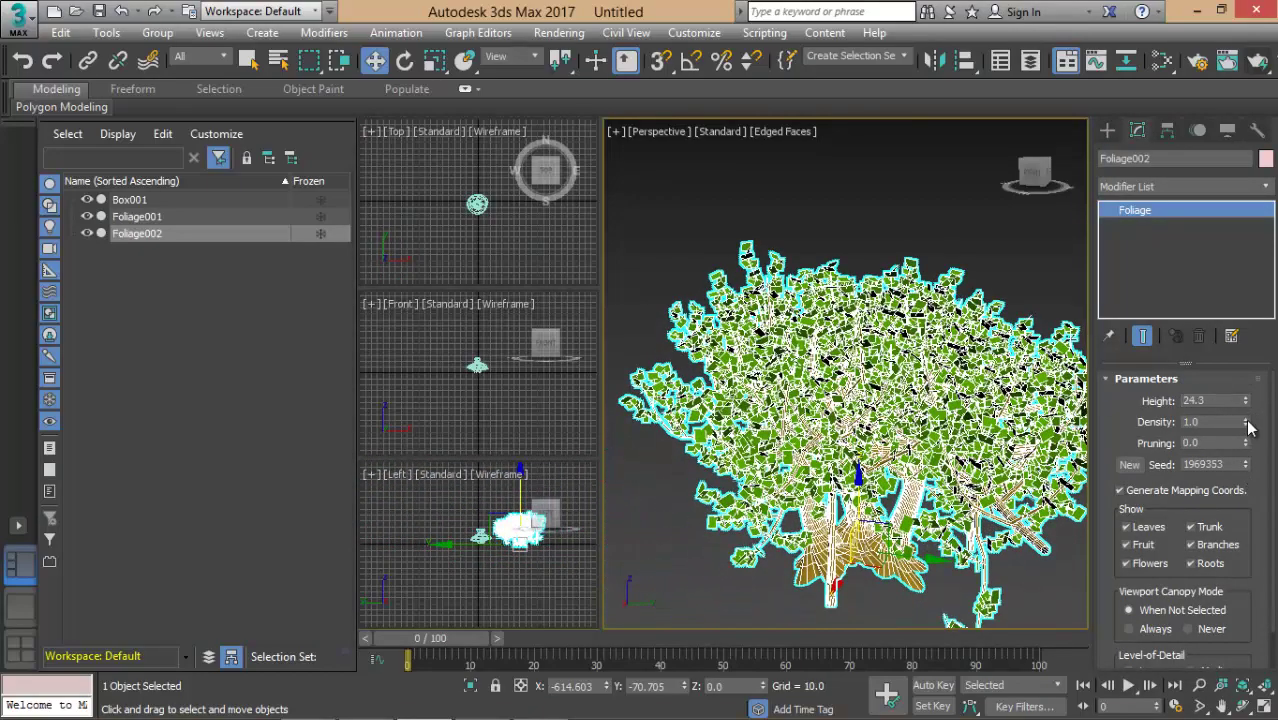
right_click(1246, 425)
drag(1246, 430, 1243, 359)
right_click(1243, 421)
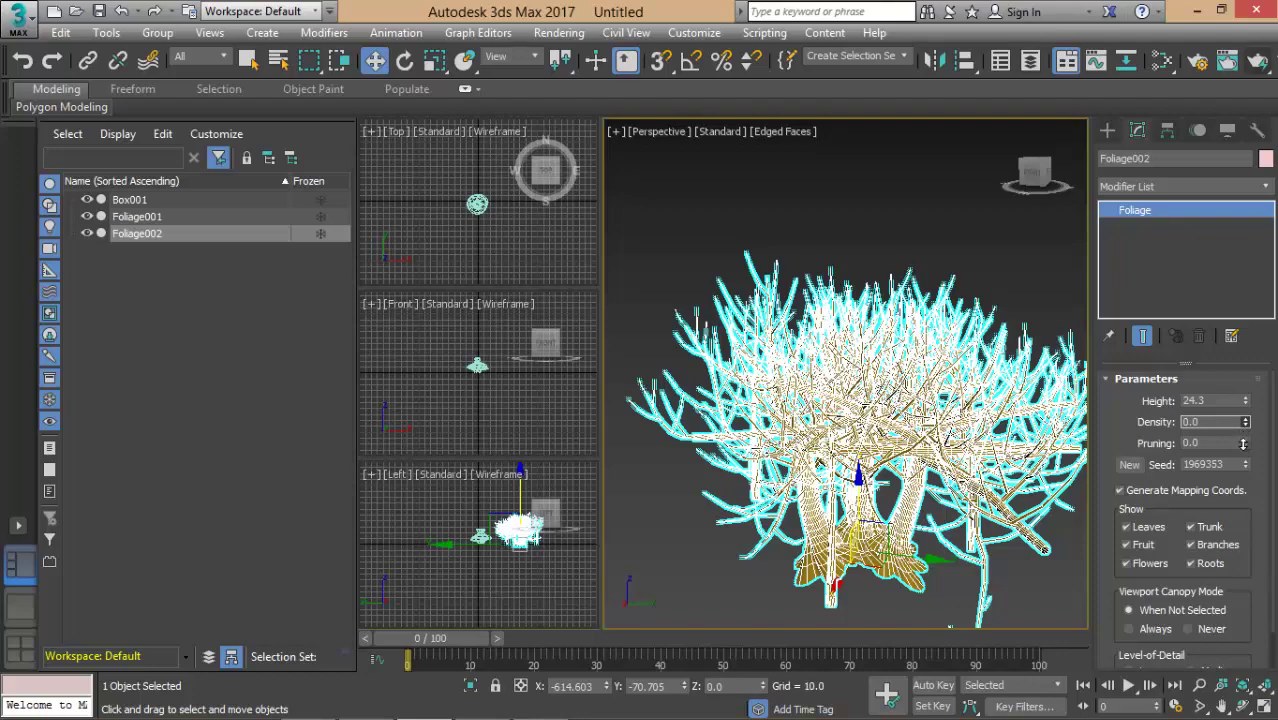
key(ctrl+z)
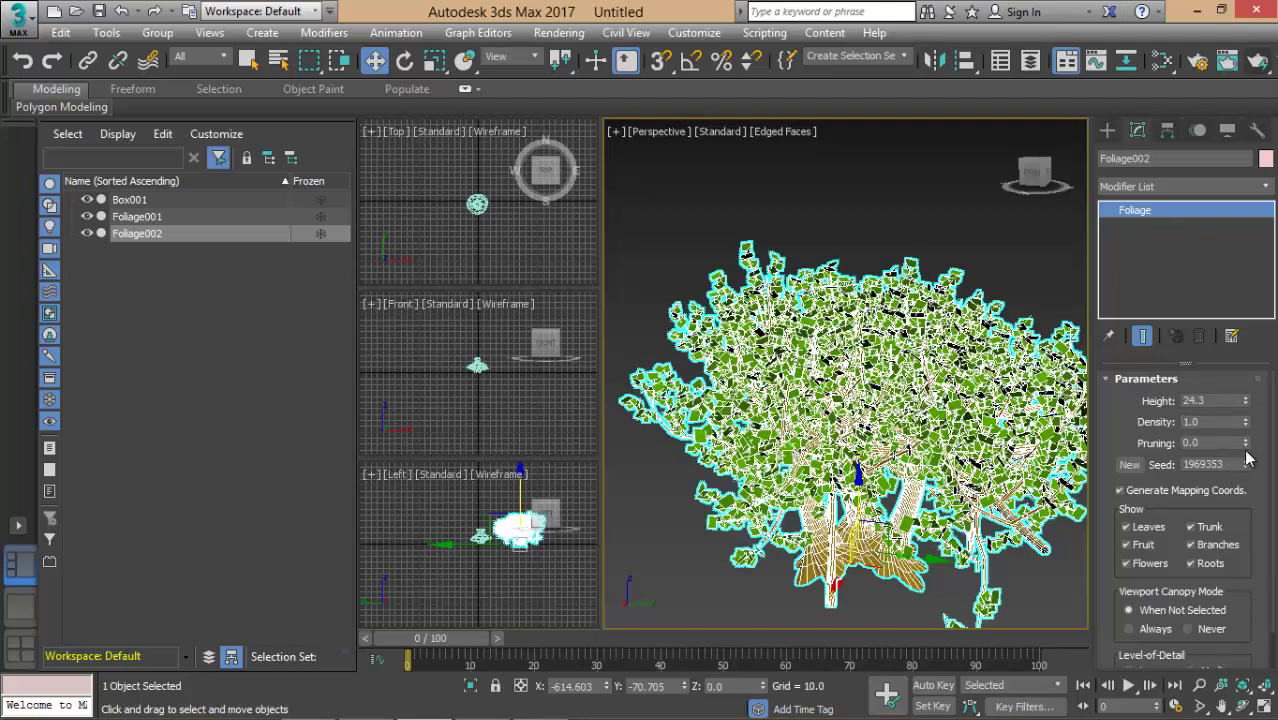
drag(1246, 447, 1246, 422)
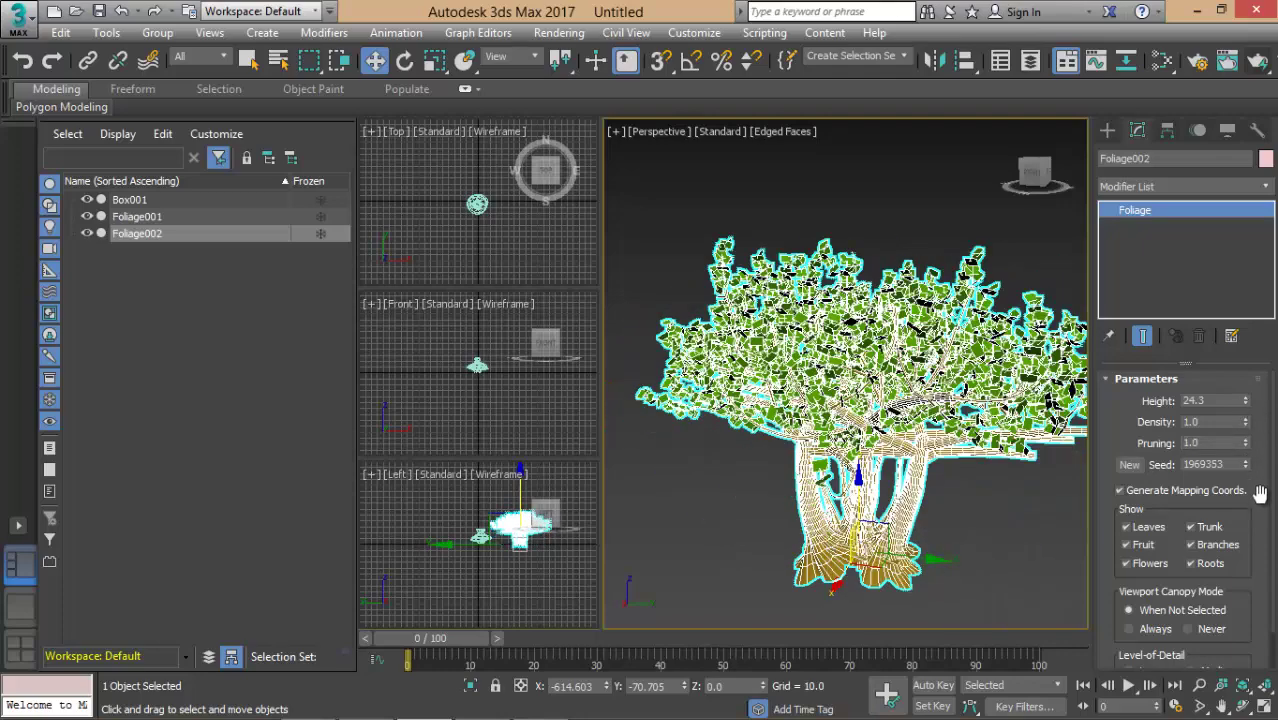
scroll(1256, 450, down, 2)
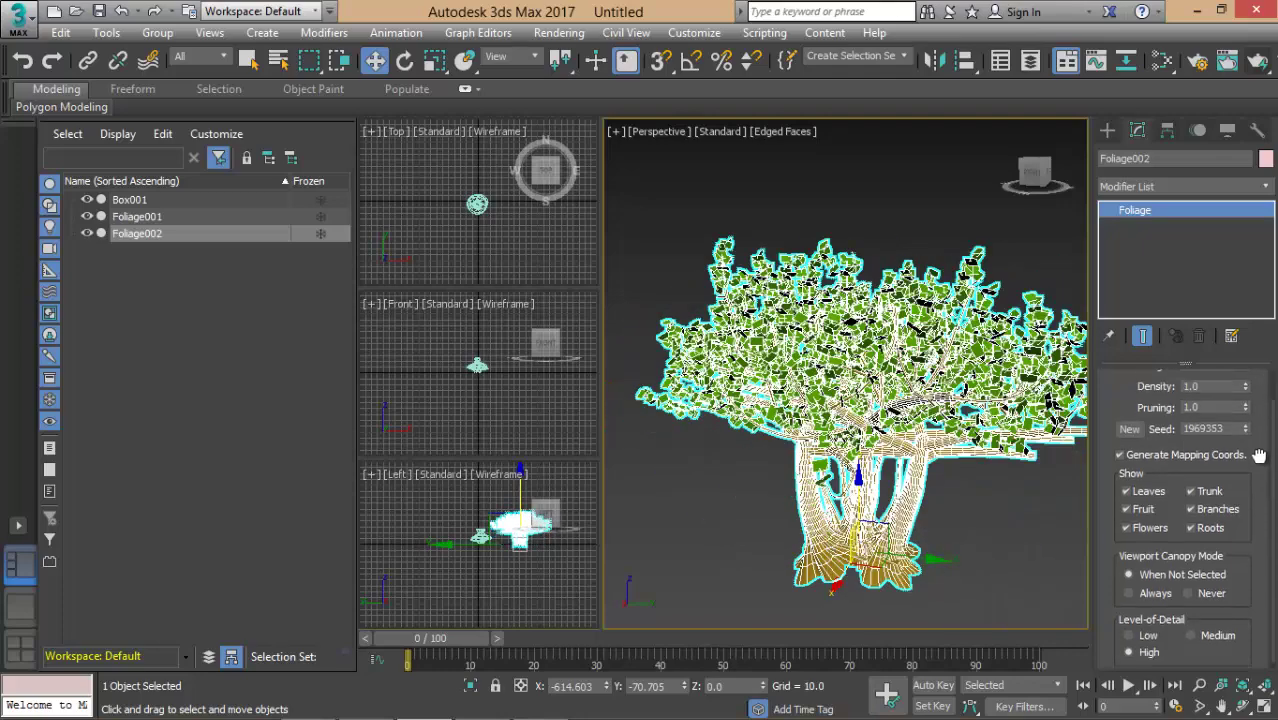
Test-render the tree with leaves hidden, then show Leaves and hide the Trunk
click(1138, 486)
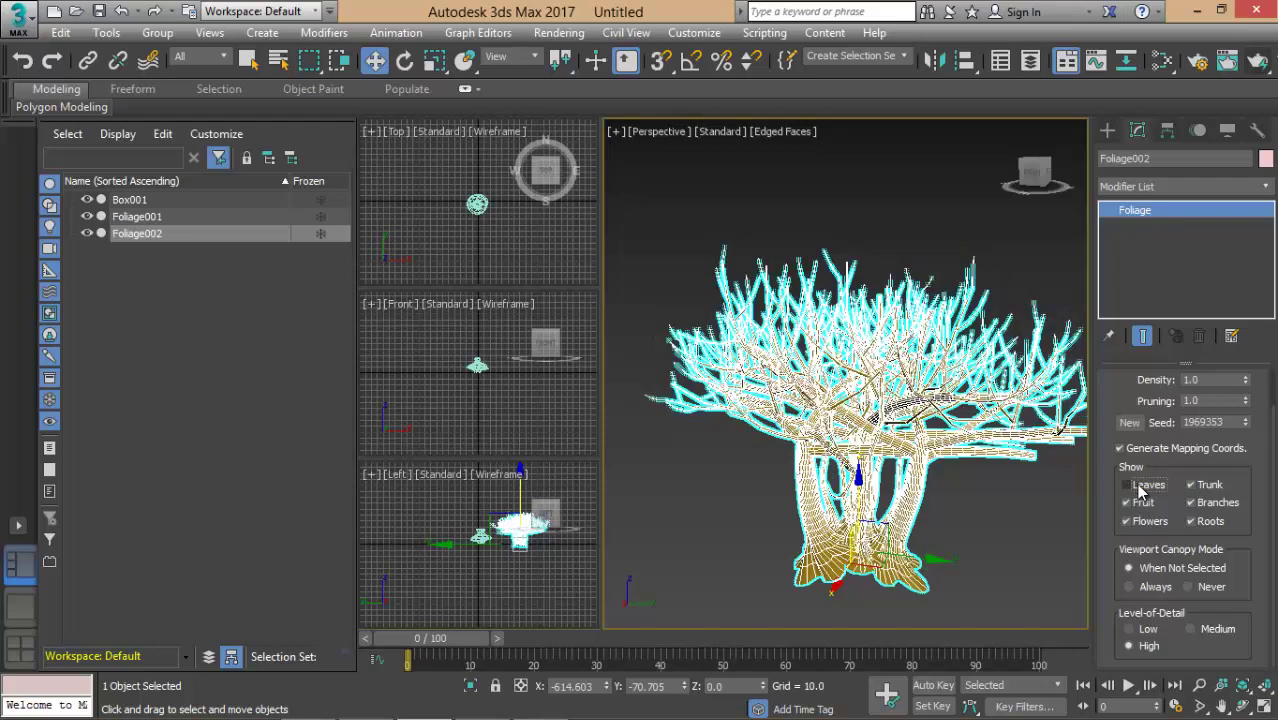
click(1256, 61)
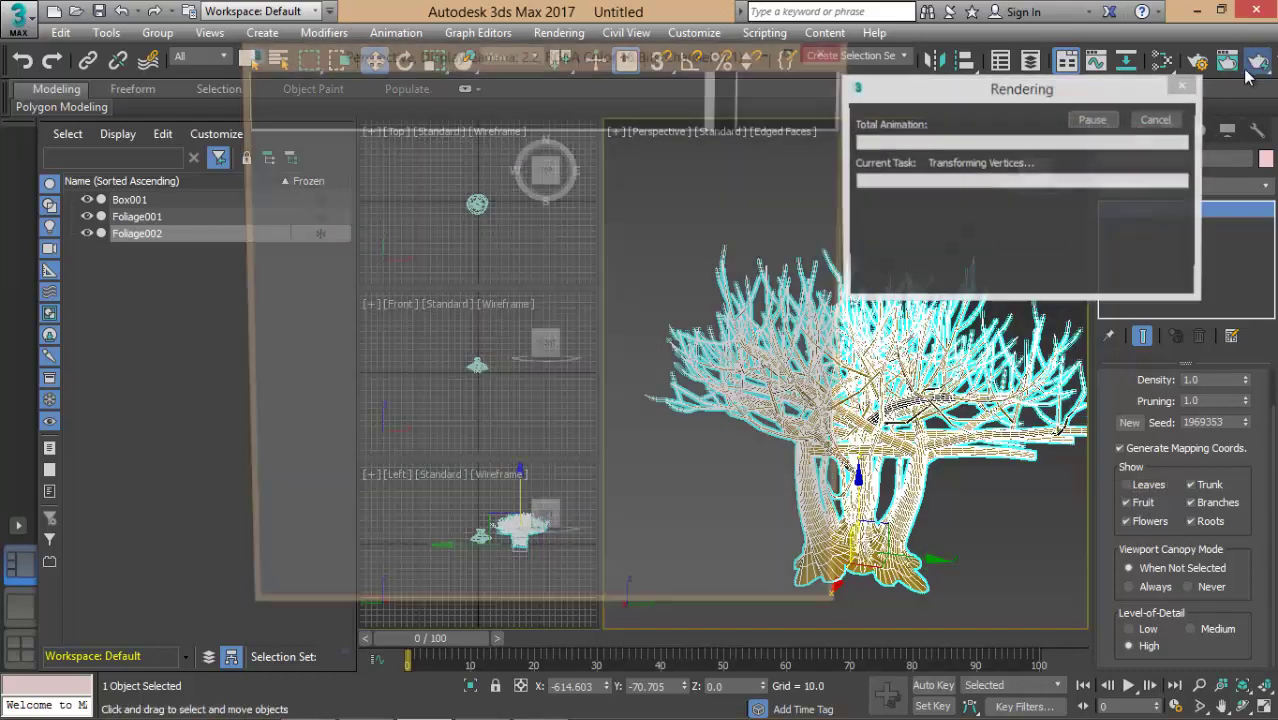
click(829, 50)
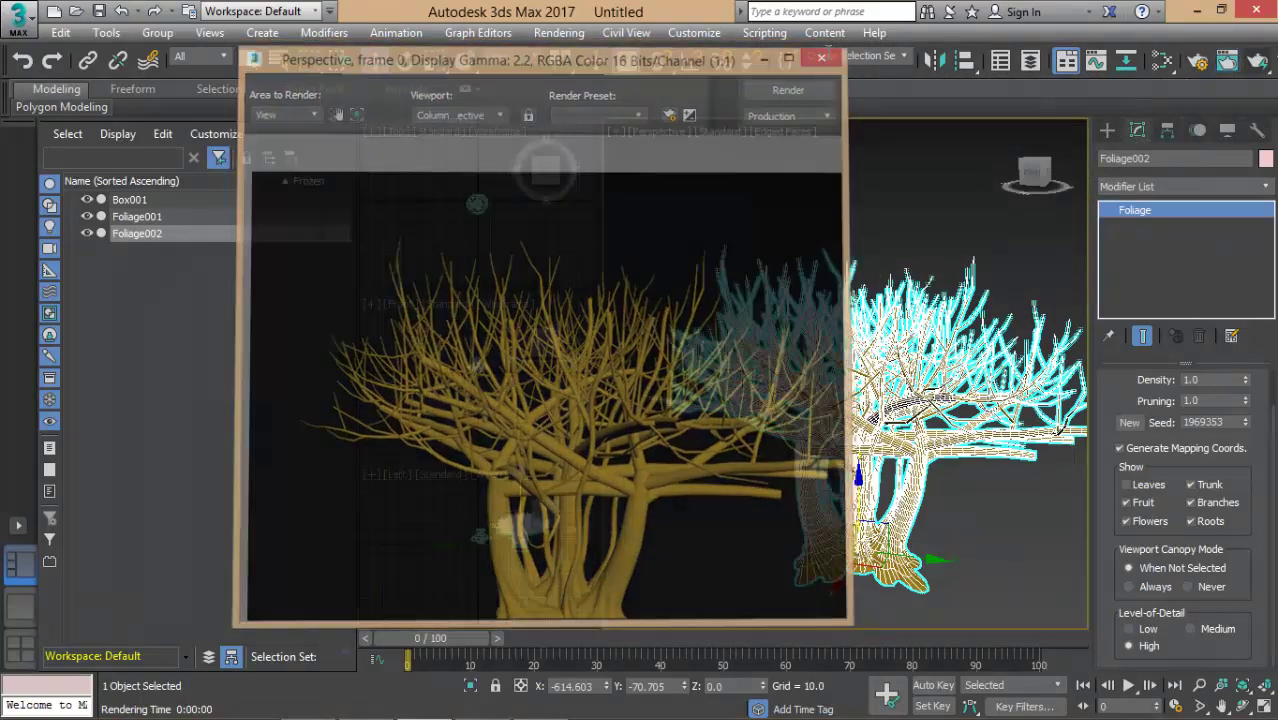
click(1228, 61)
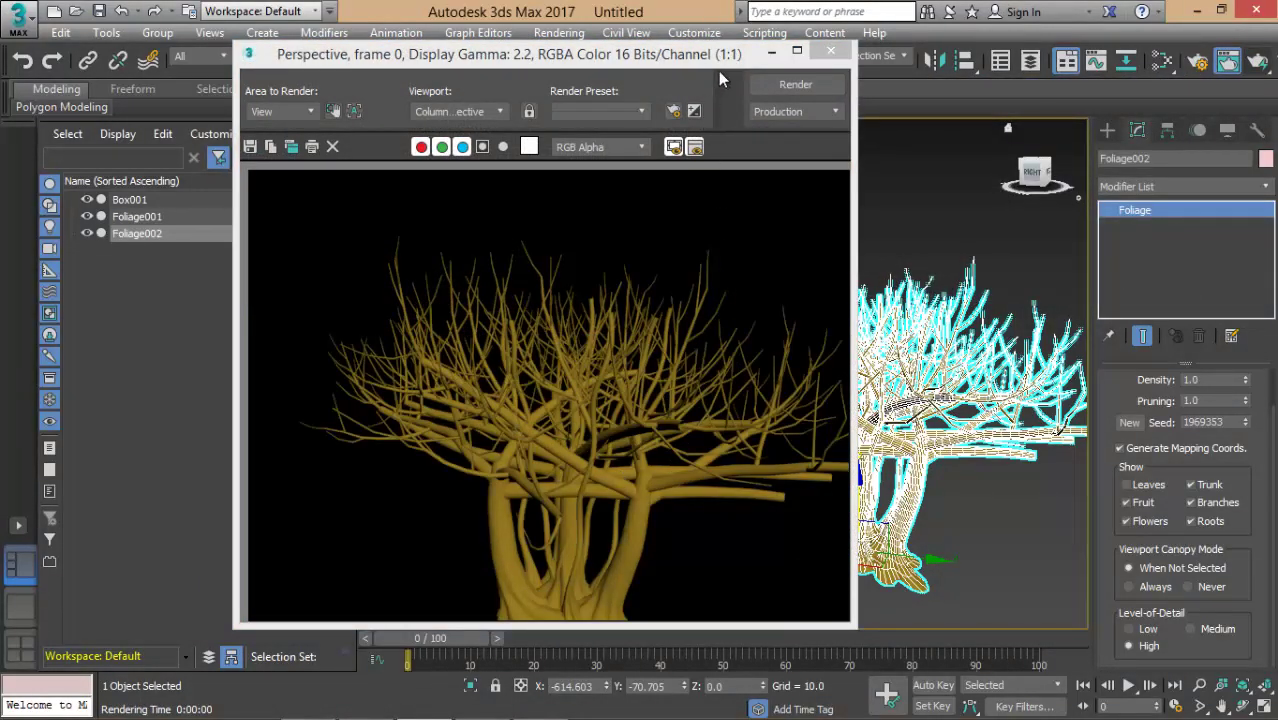
click(836, 53)
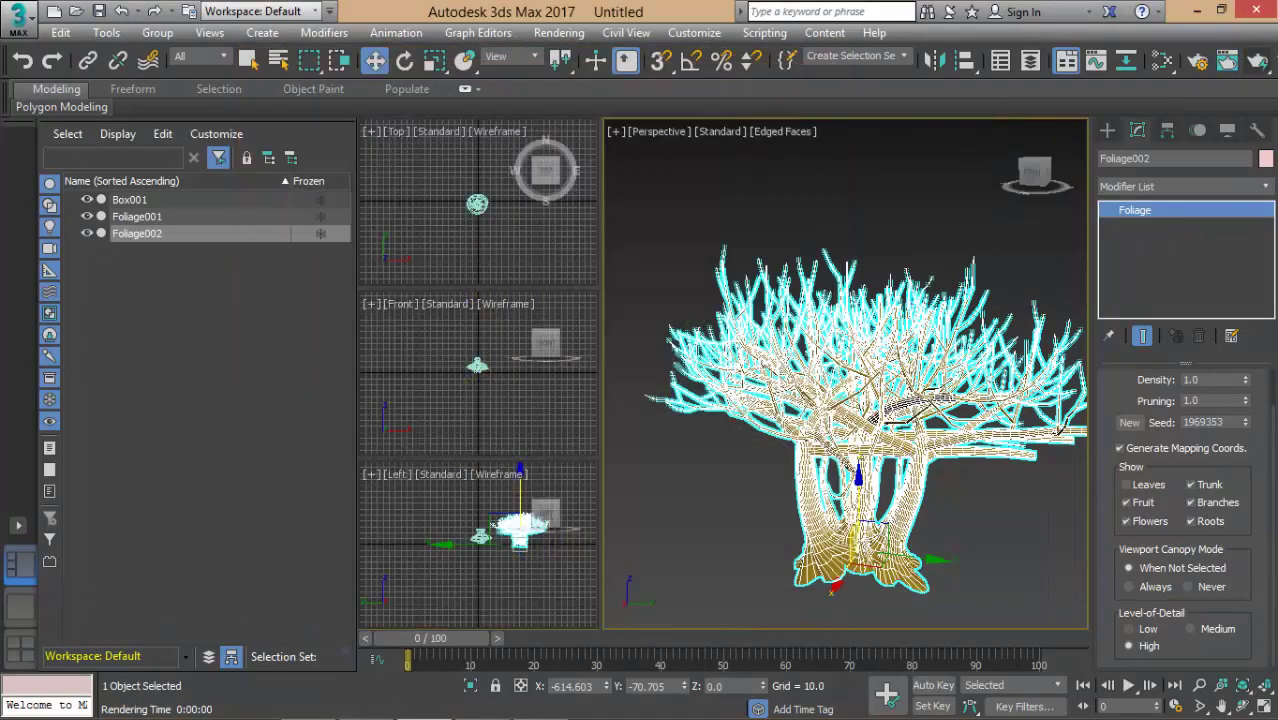
click(1134, 487)
click(1192, 485)
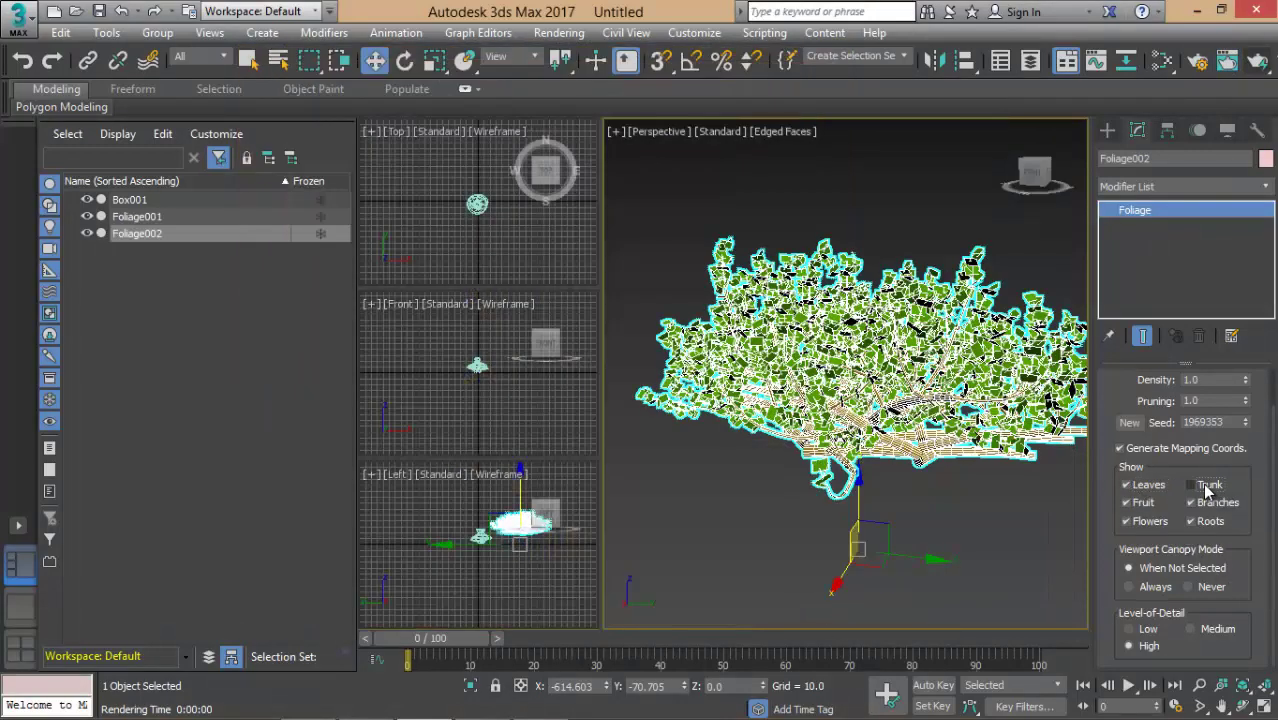
Re-enable Trunk, toggle Branches and Roots off and on, and turn on Flowers
click(1205, 486)
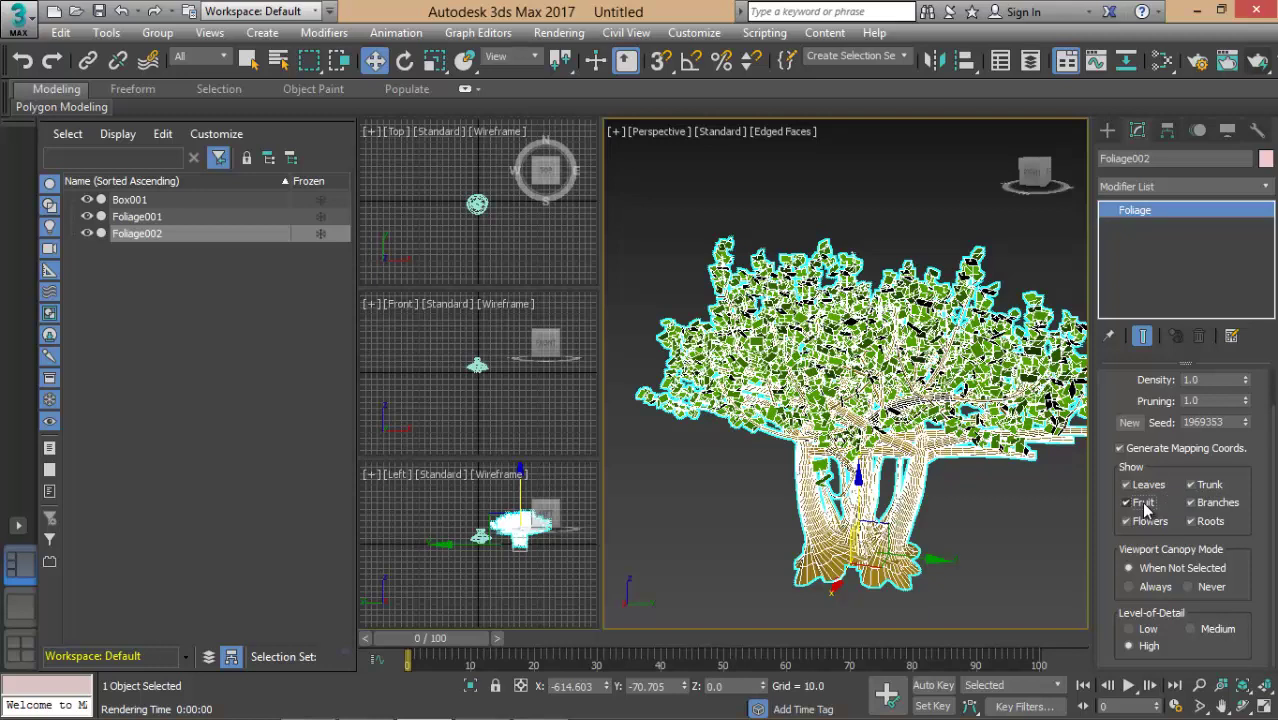
click(1218, 506)
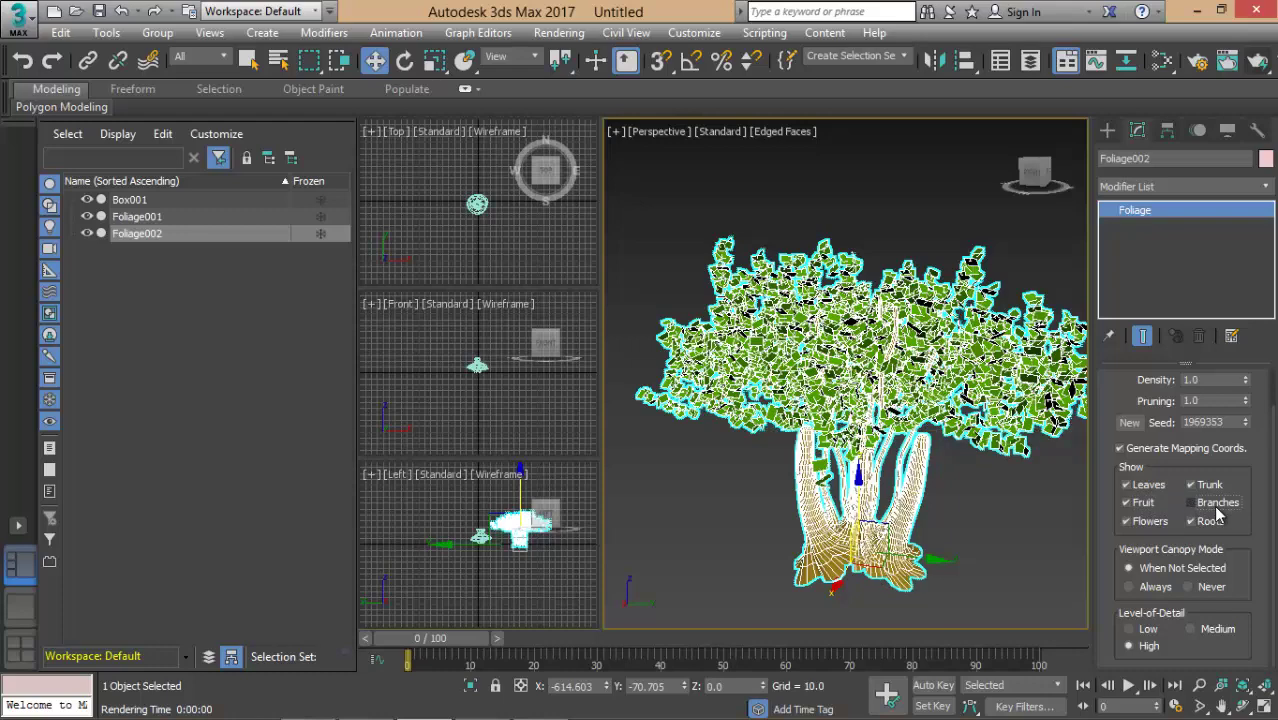
click(1208, 505)
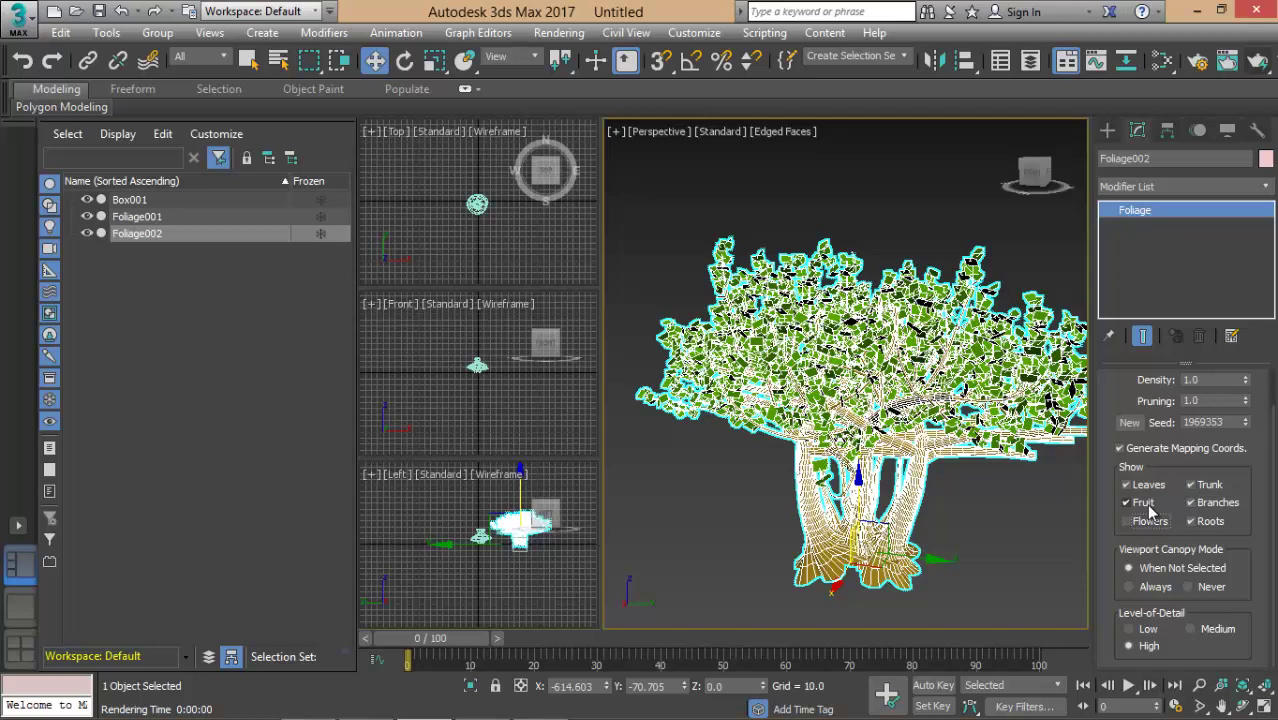
click(1157, 522)
click(1191, 522)
click(1193, 522)
Set Viewport Canopy Mode to Never and compare the tree deselected and selected
click(1024, 576)
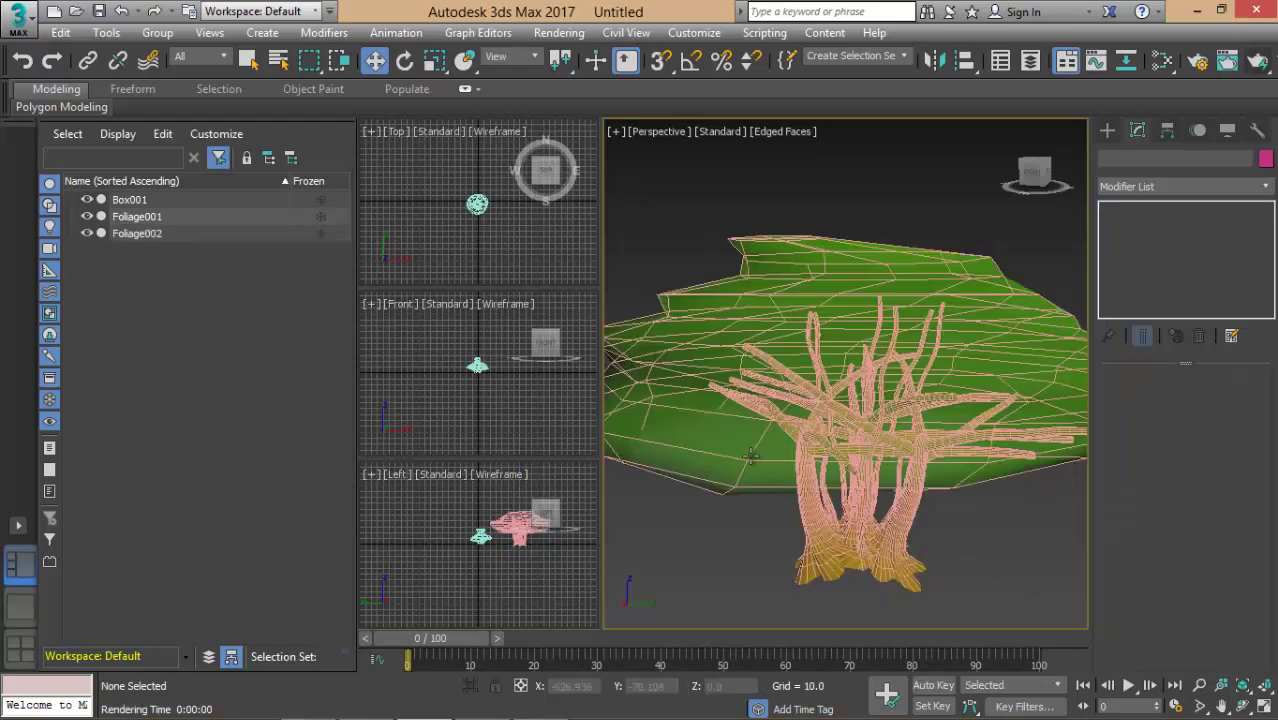
click(883, 357)
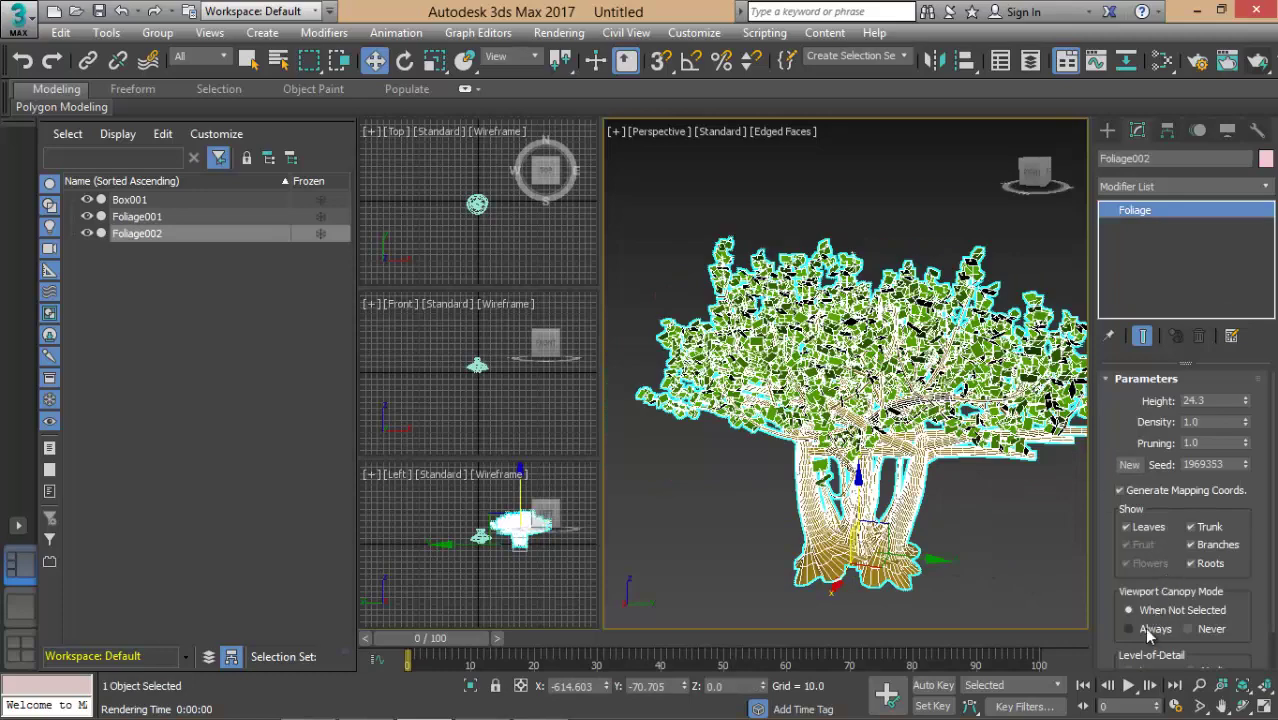
click(1187, 629)
click(992, 559)
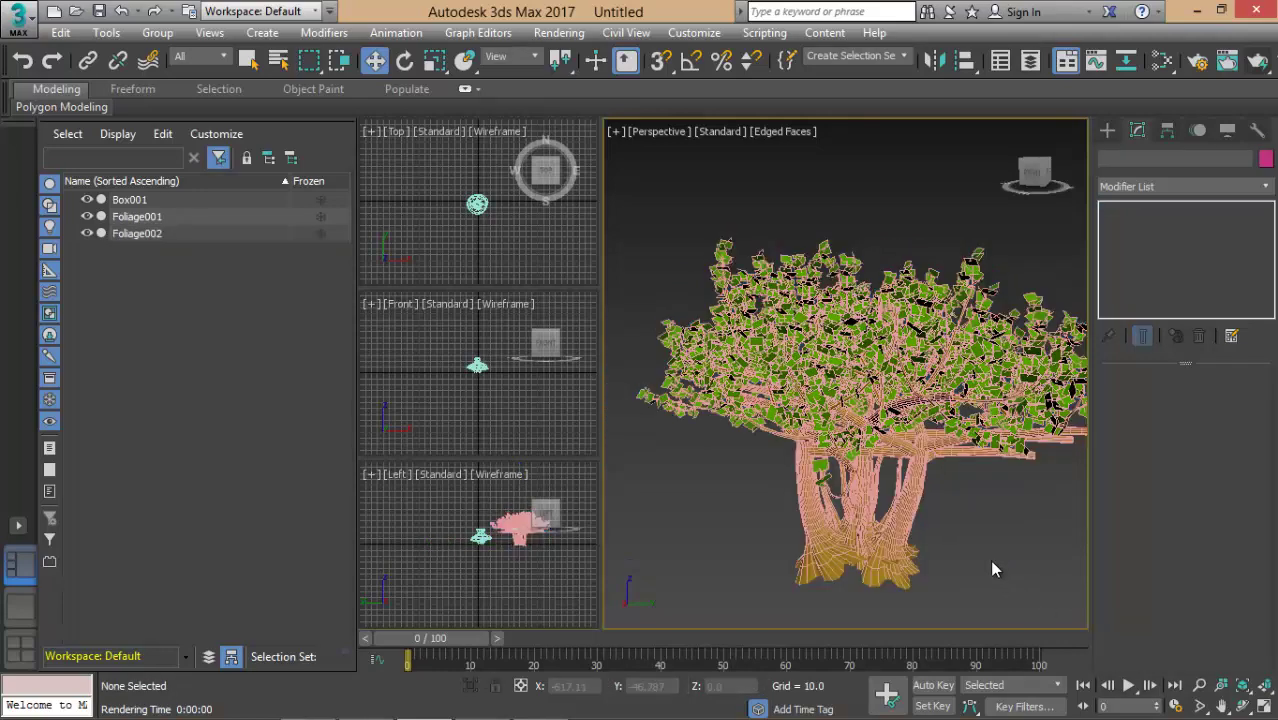
click(893, 386)
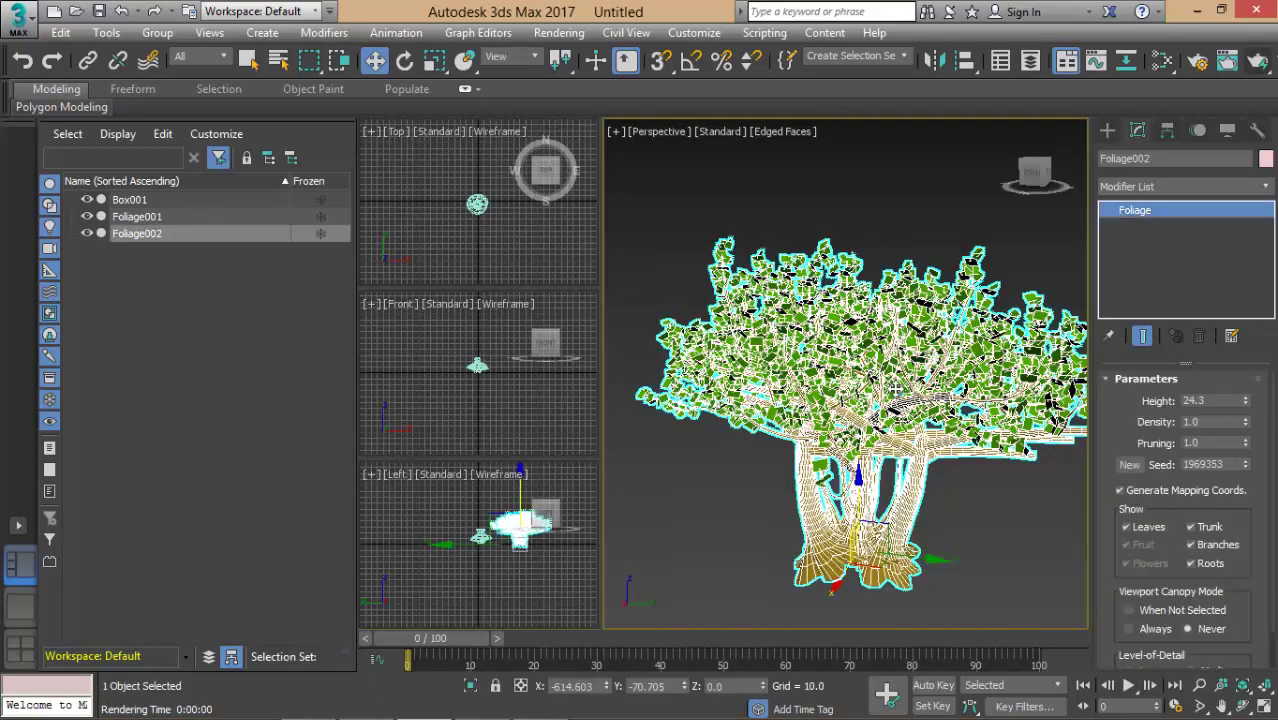
click(1020, 580)
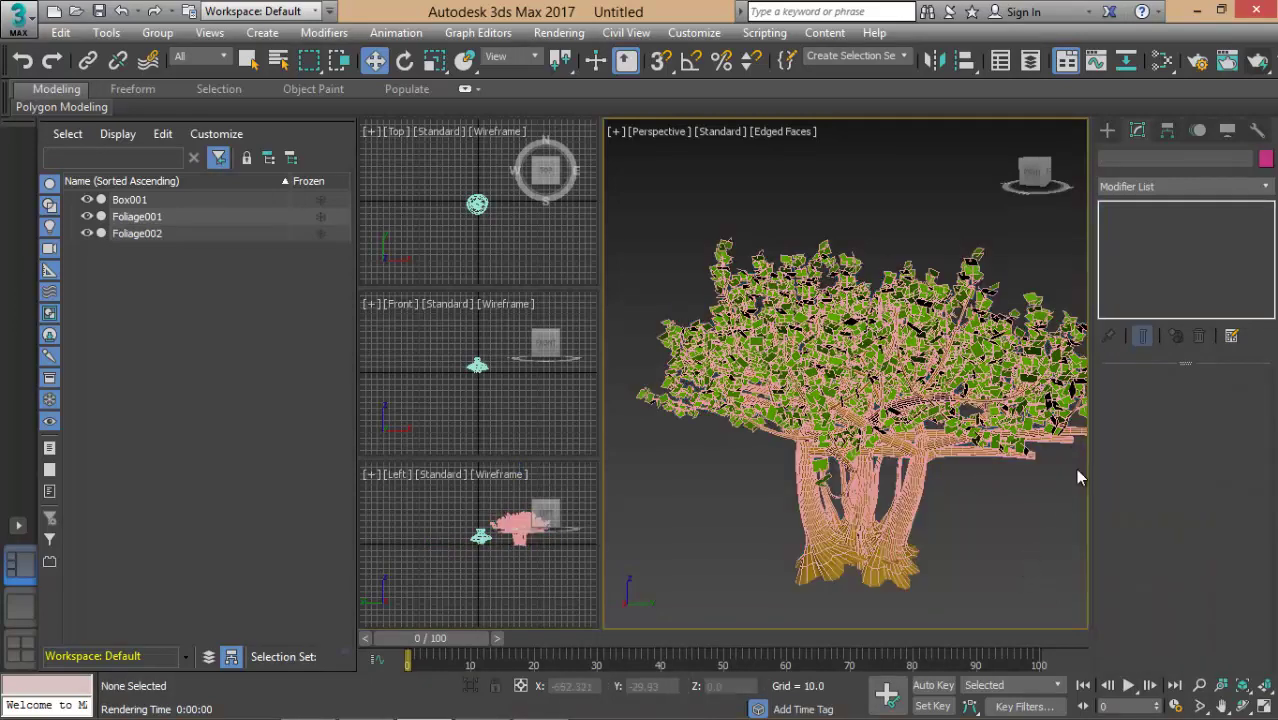
click(1080, 430)
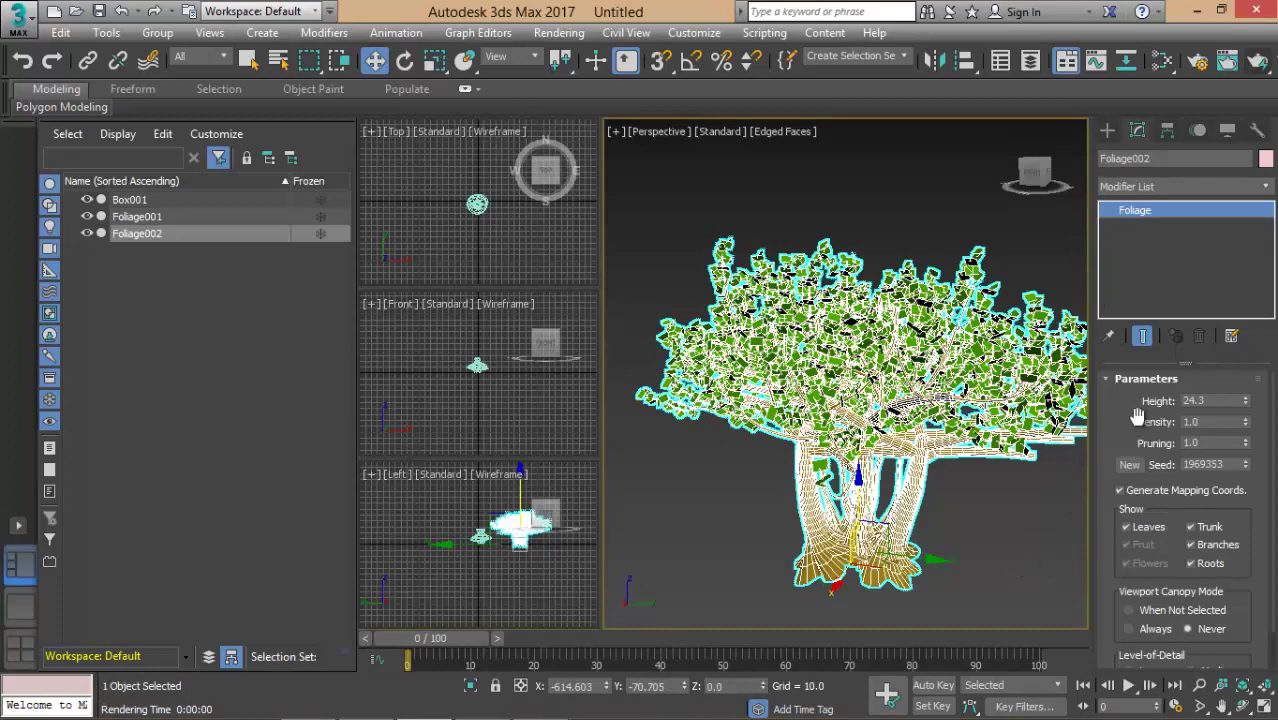
Return to the Create panel for foliage creation
scroll(1080, 458, down, 10)
scroll(1005, 465, up, 5)
scroll(904, 465, up, 5)
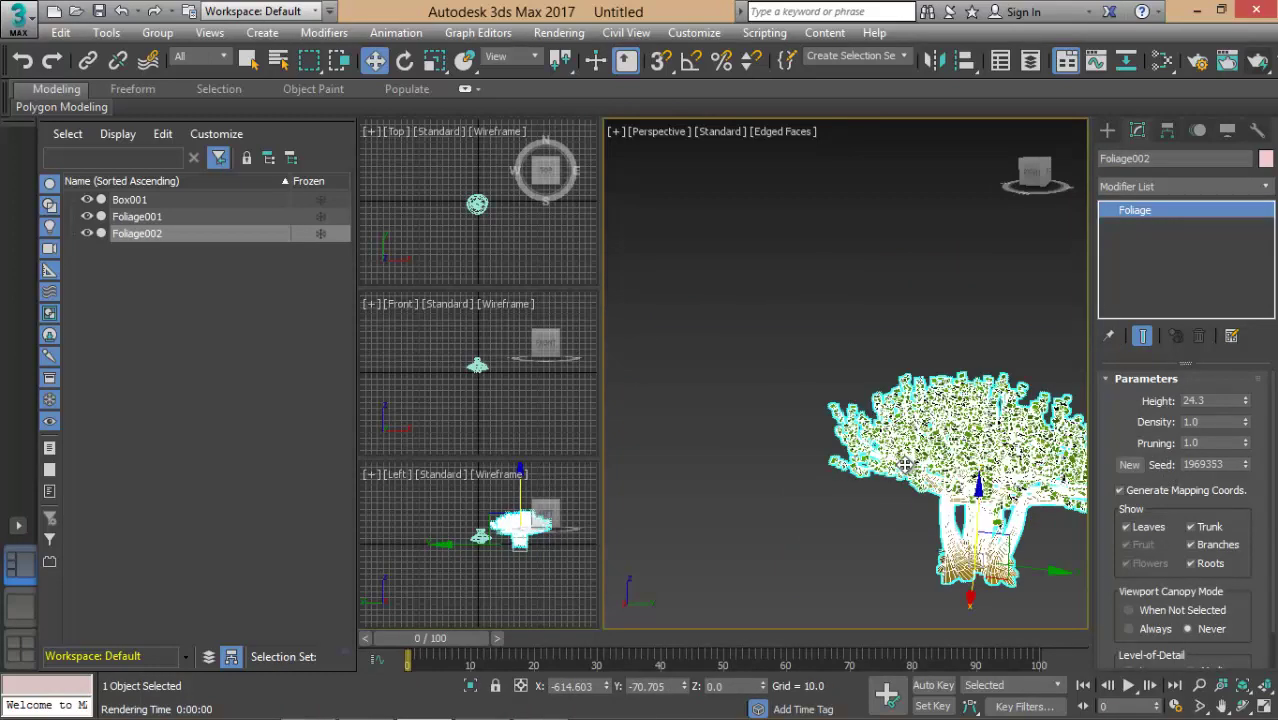
click(1107, 130)
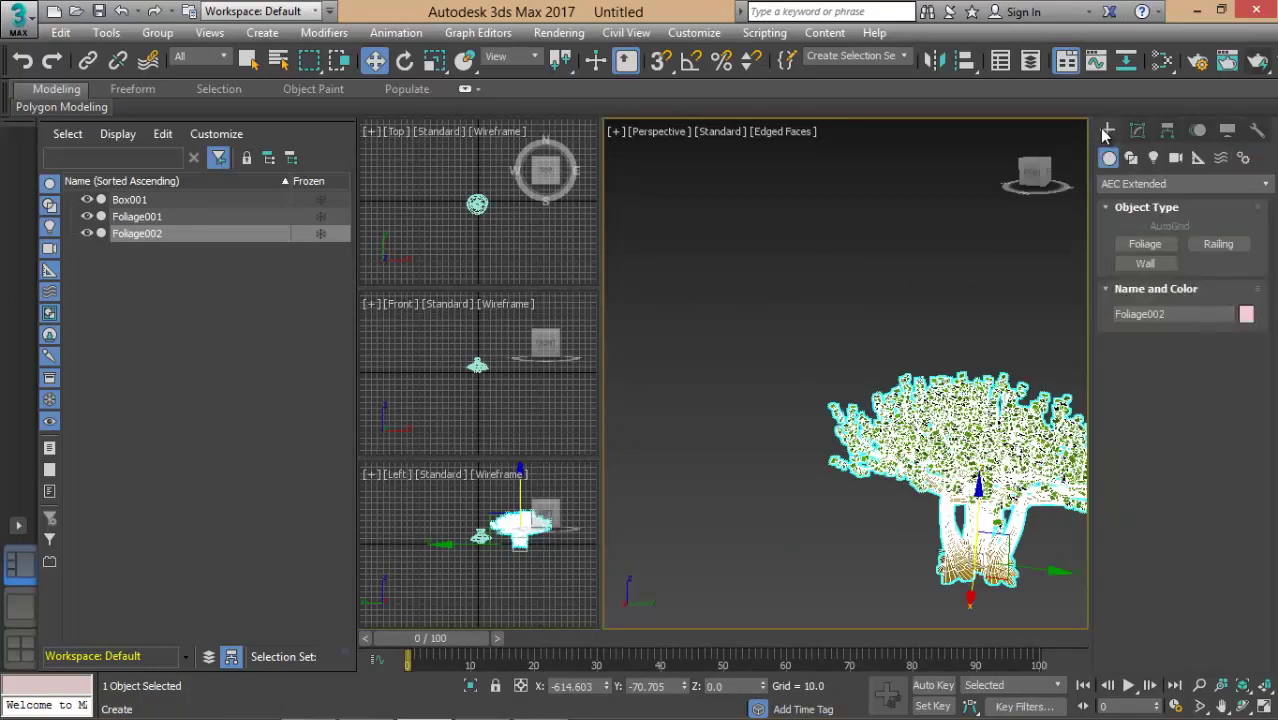
Place a Generic Palm, Foliage003, beside the banyan tree and reselect it
click(1145, 244)
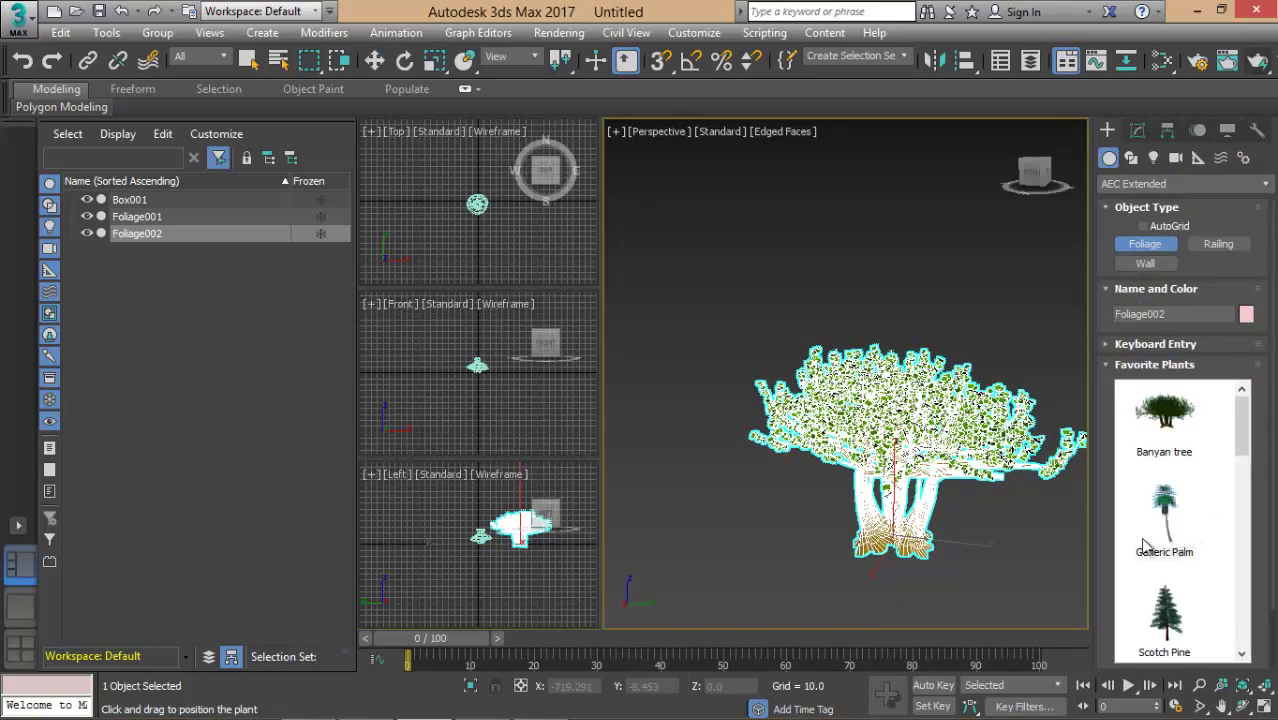
mouse_move(1168, 530)
mouse_down()
mouse_move(905, 545)
mouse_move(856, 570)
mouse_up()
scroll(783, 310, down, 5)
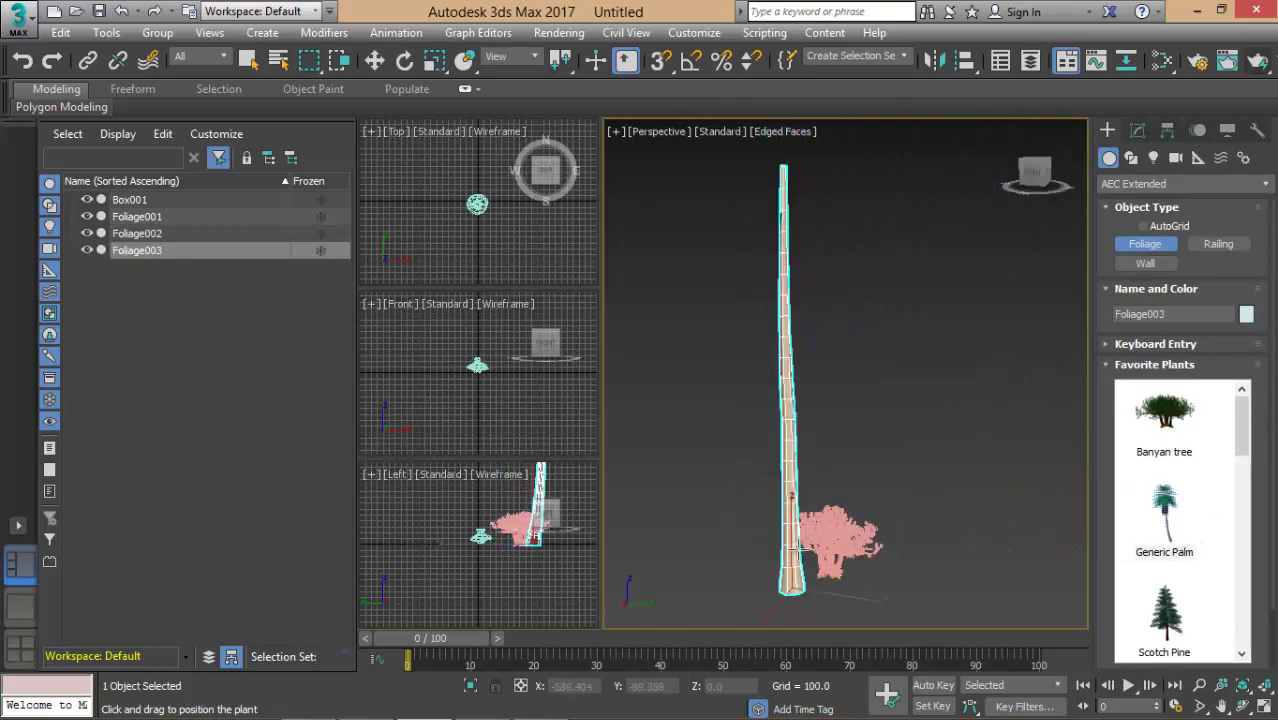
right_click(800, 448)
click(805, 430)
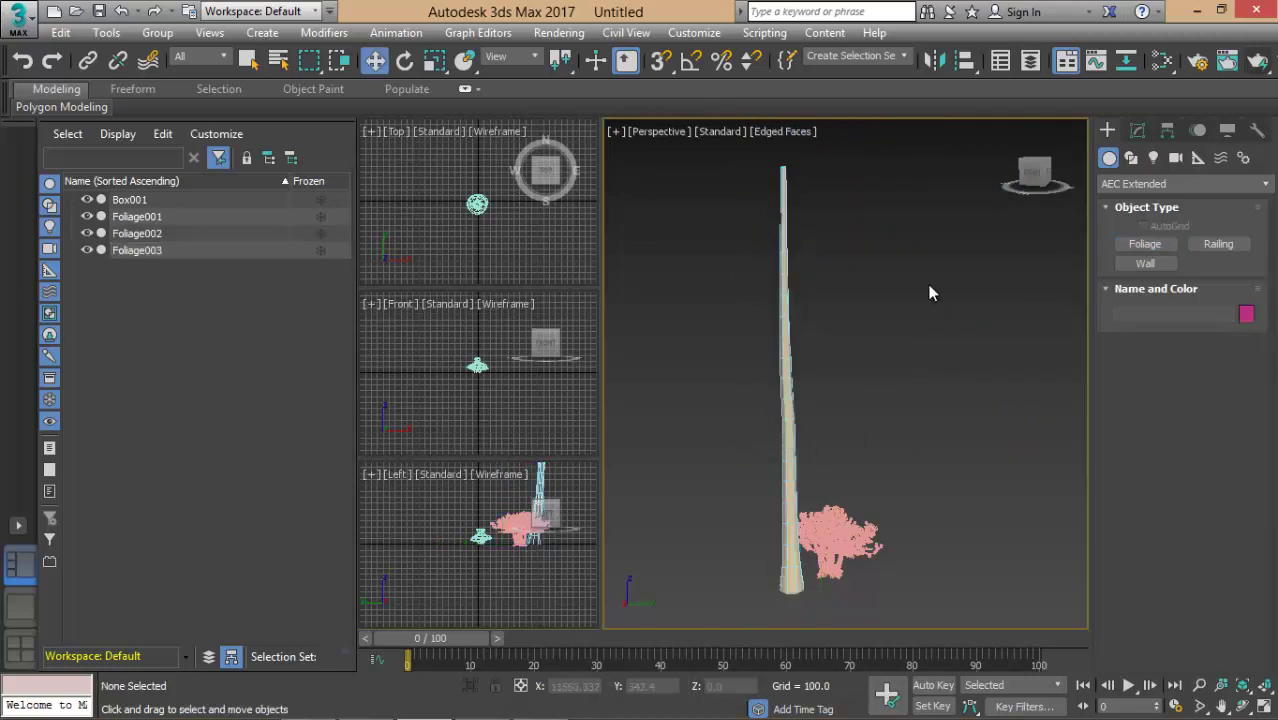
click(788, 352)
Lower the palm's Height to 63.75
click(1137, 131)
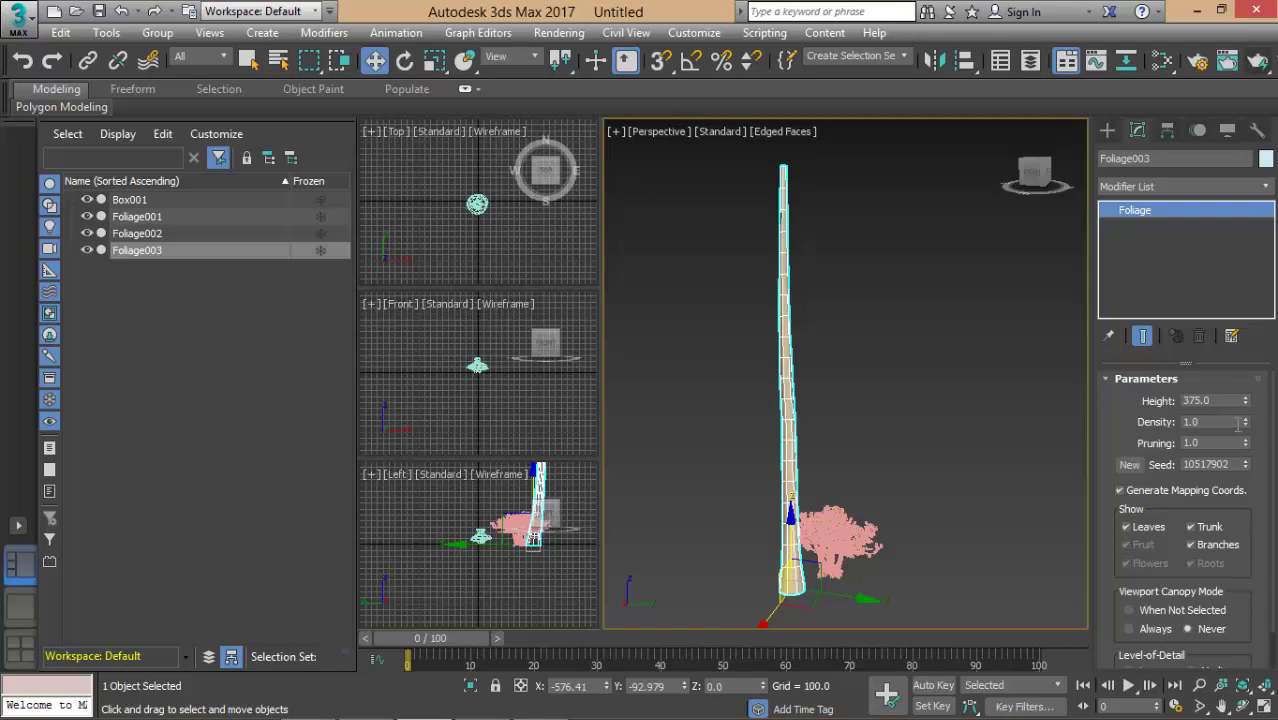
drag(1247, 403, 1253, 474)
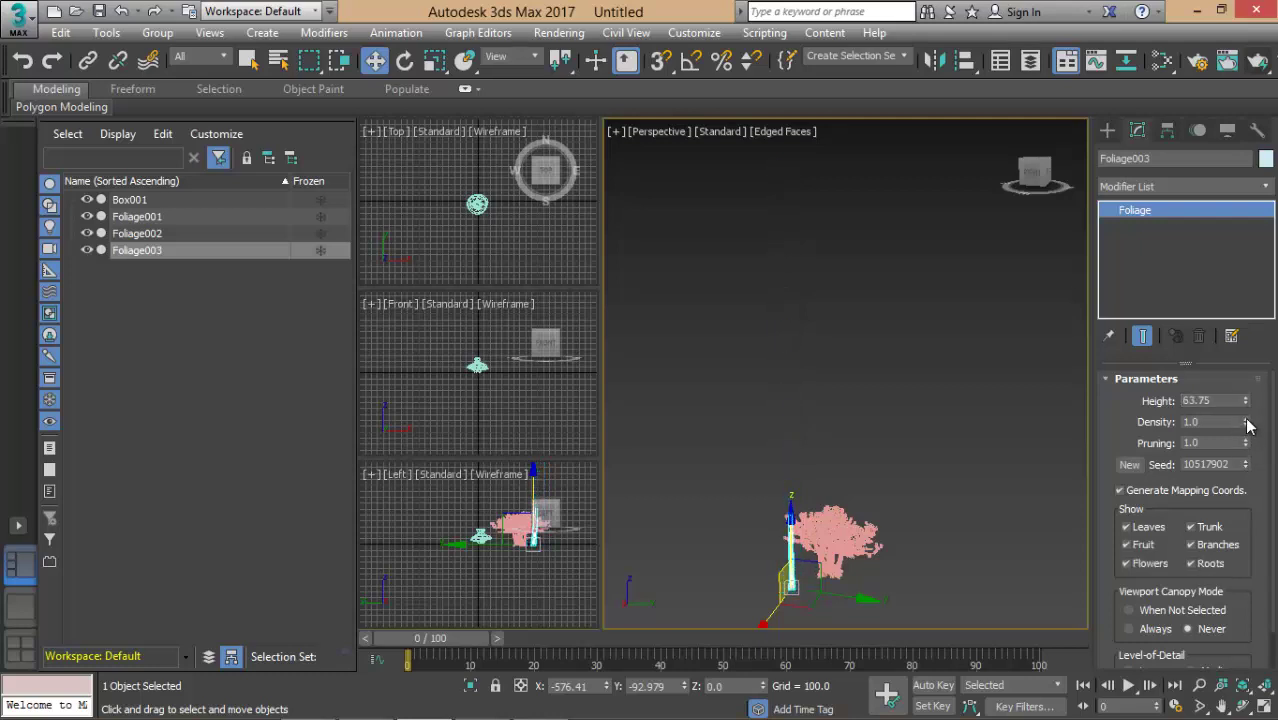
scroll(877, 511, up, 10)
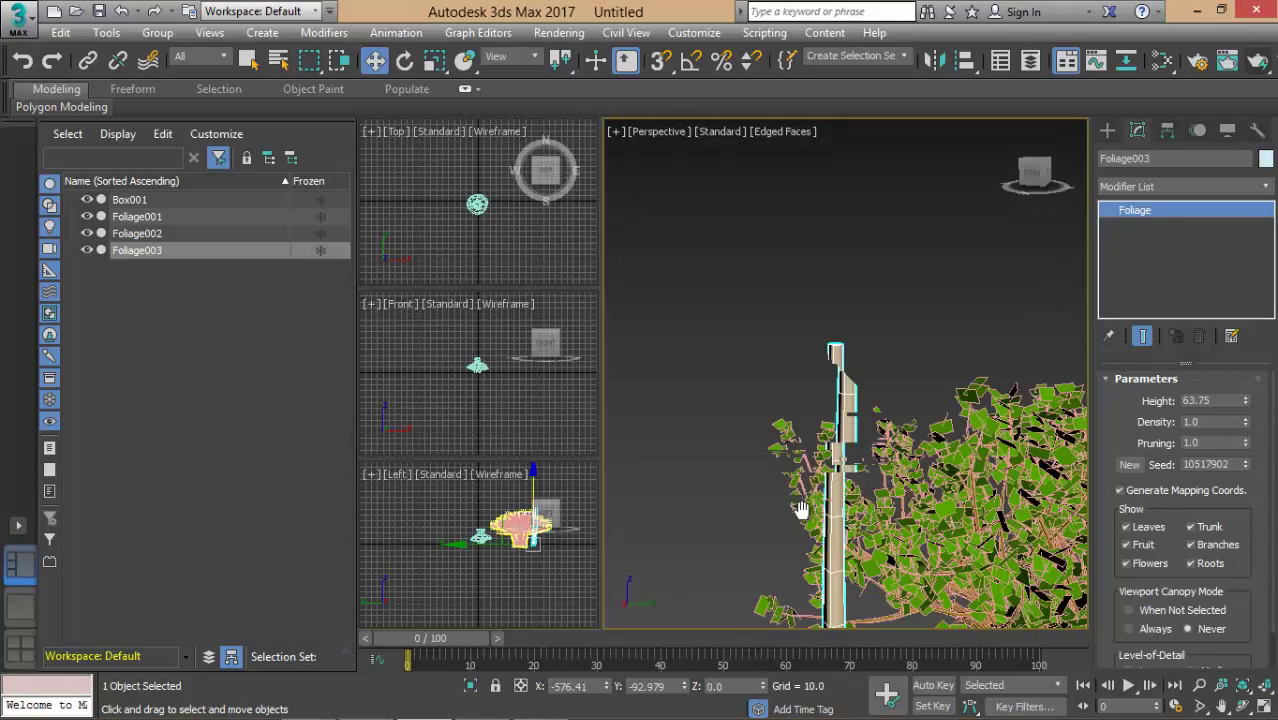
scroll(812, 457, down, 3)
scroll(837, 430, down, 3)
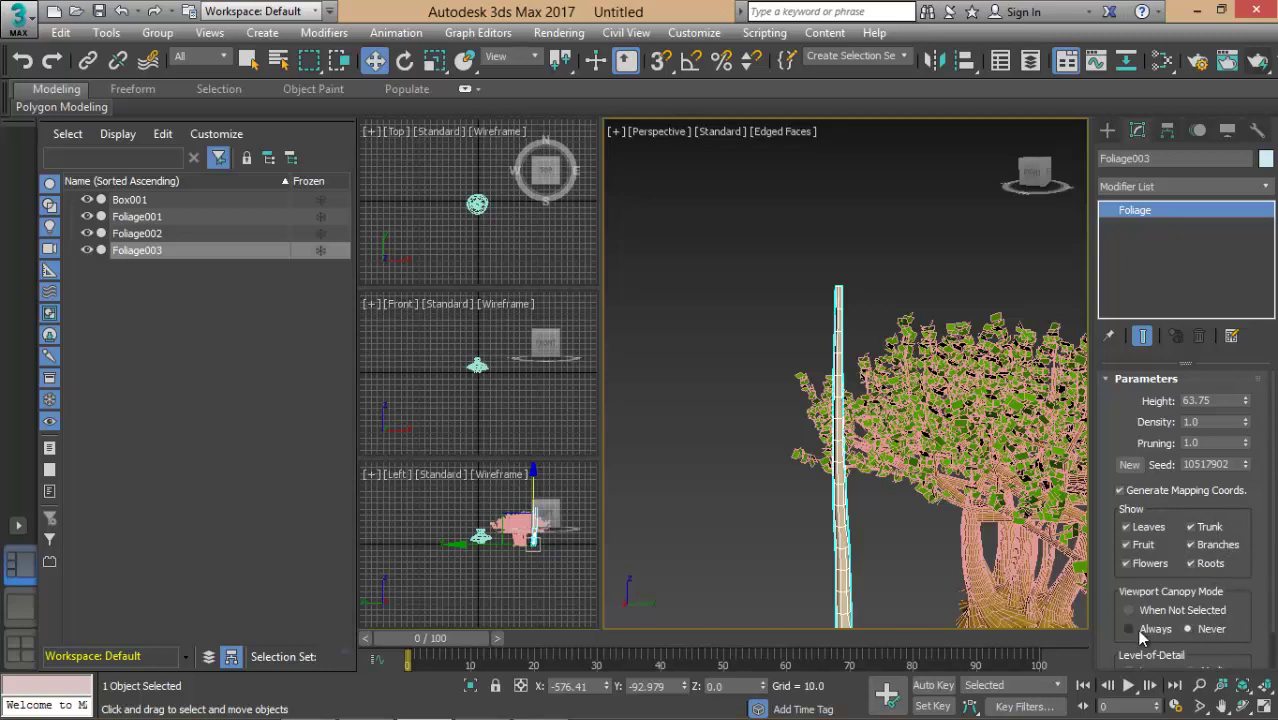
Toggle Canopy Mode and back, then reseed the palm to 10517912
click(1139, 629)
click(1210, 628)
scroll(1257, 460, down, 1)
drag(1246, 441, 1253, 428)
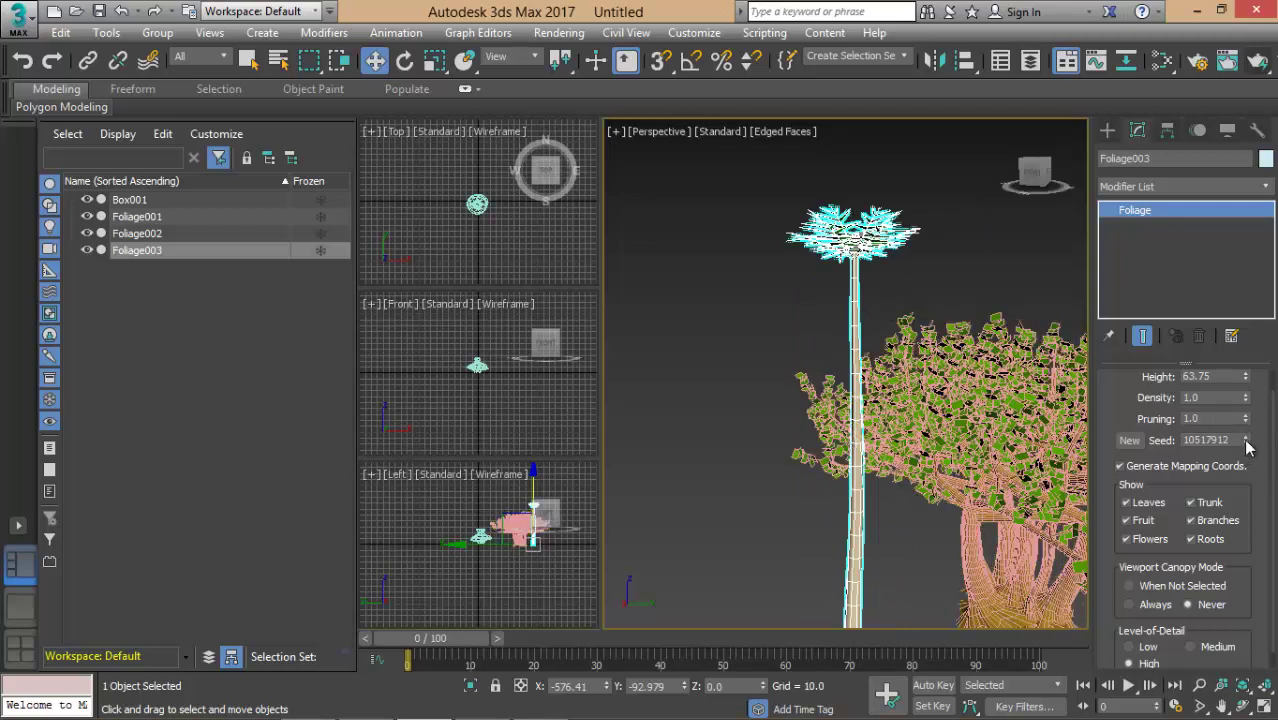
drag(1246, 441, 1246, 442)
drag(1257, 396, 1257, 515)
Place another plant, Foliage004, and shift it to the right
click(1108, 131)
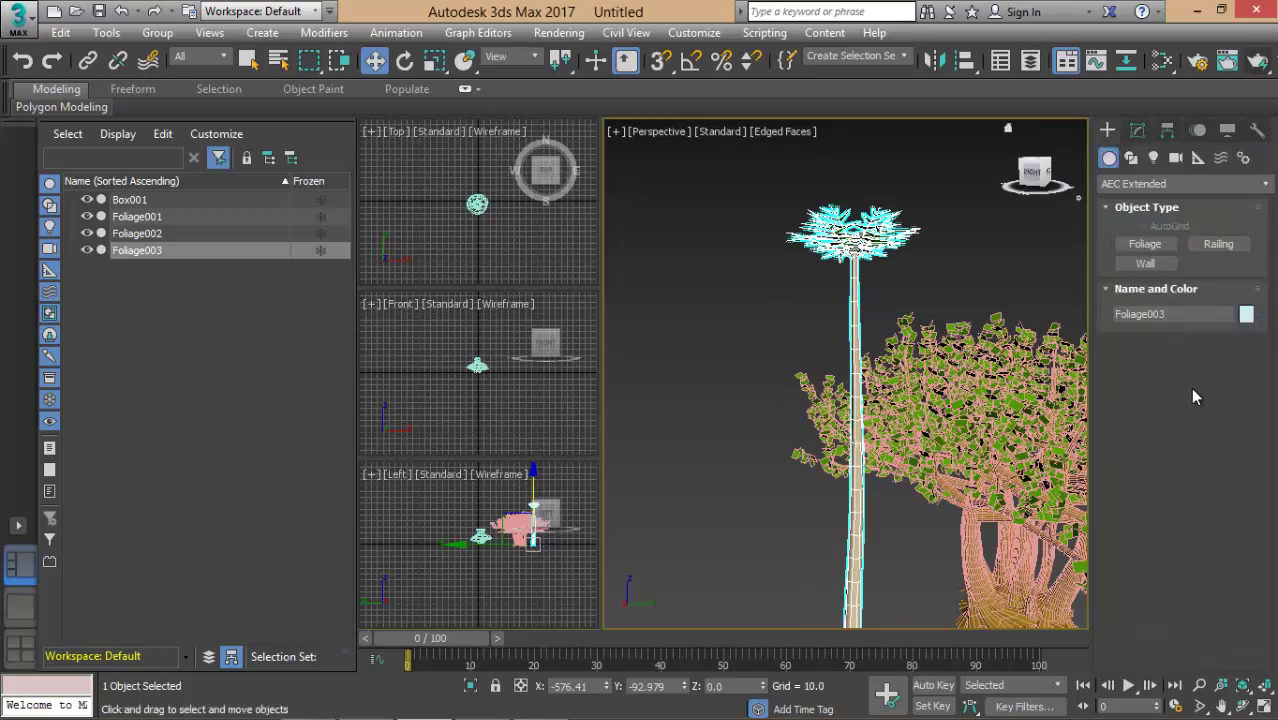
click(1145, 244)
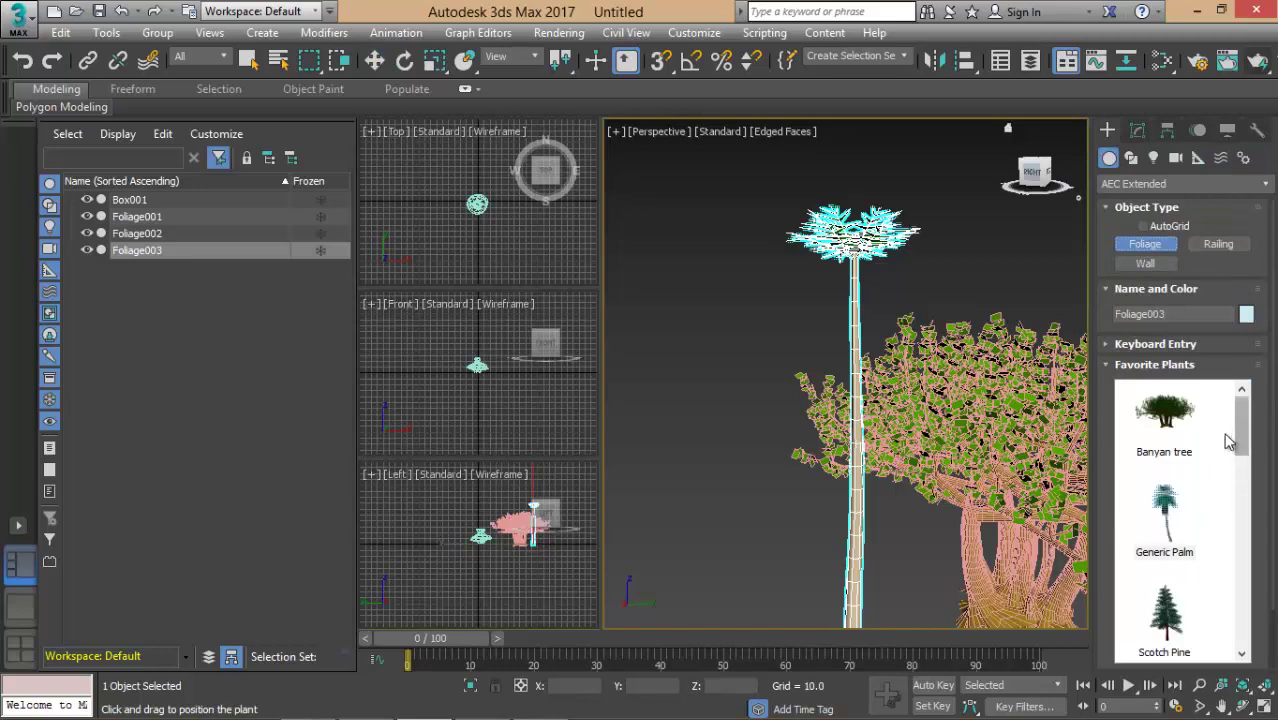
drag(1243, 422, 1243, 452)
mouse_move(1165, 485)
mouse_down()
mouse_move(815, 530)
mouse_move(791, 292)
mouse_up()
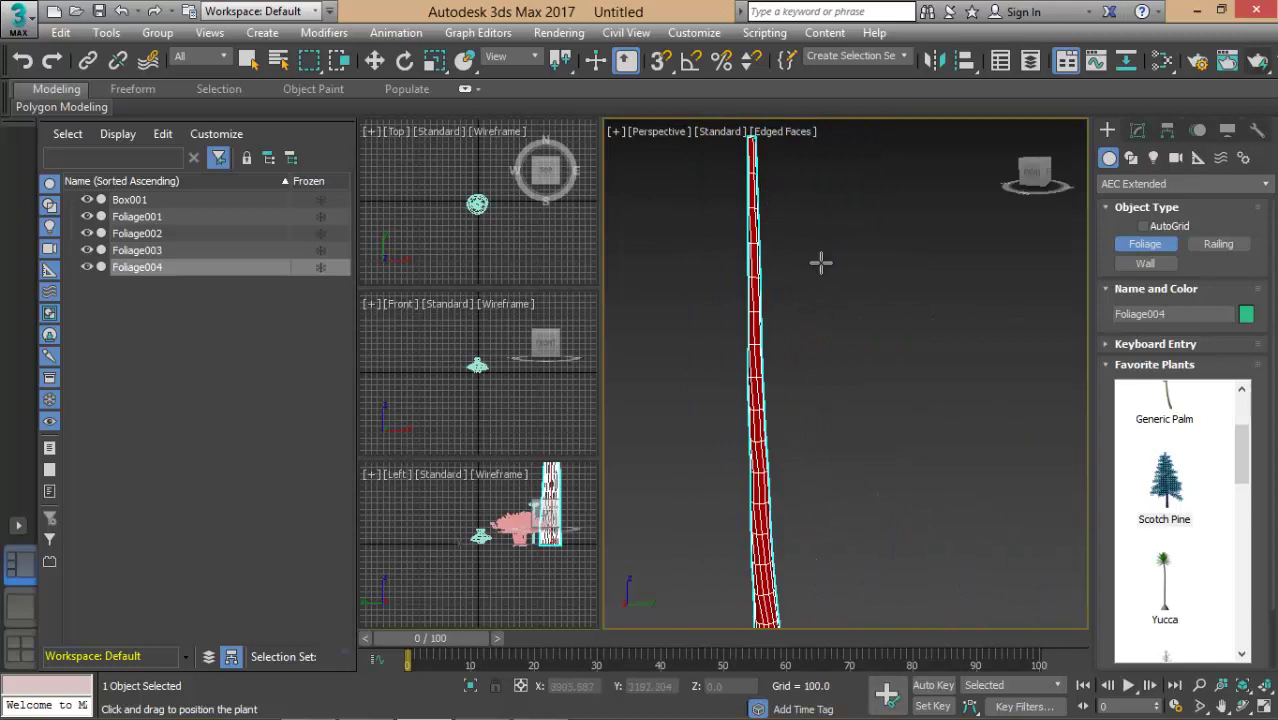
drag(820, 262, 861, 286)
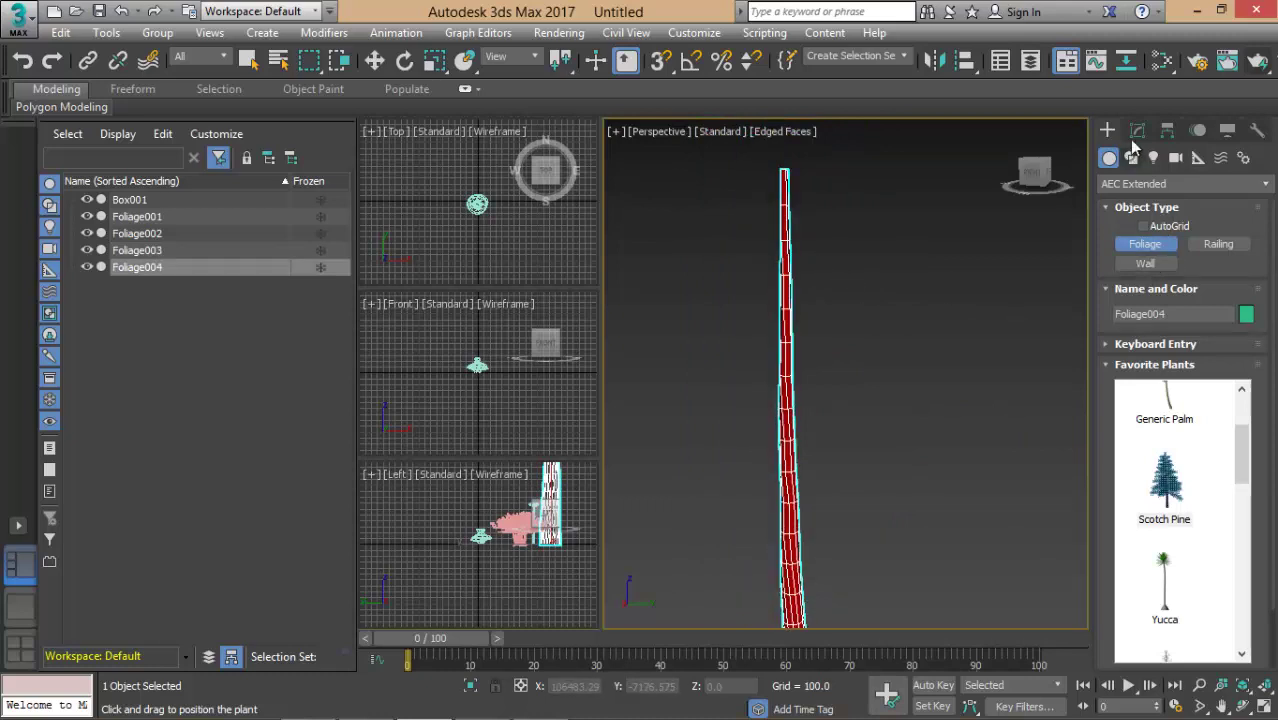
Reseed the 600-tall Foliage004 to 3164670 and zoom in and out to inspect it
click(1137, 131)
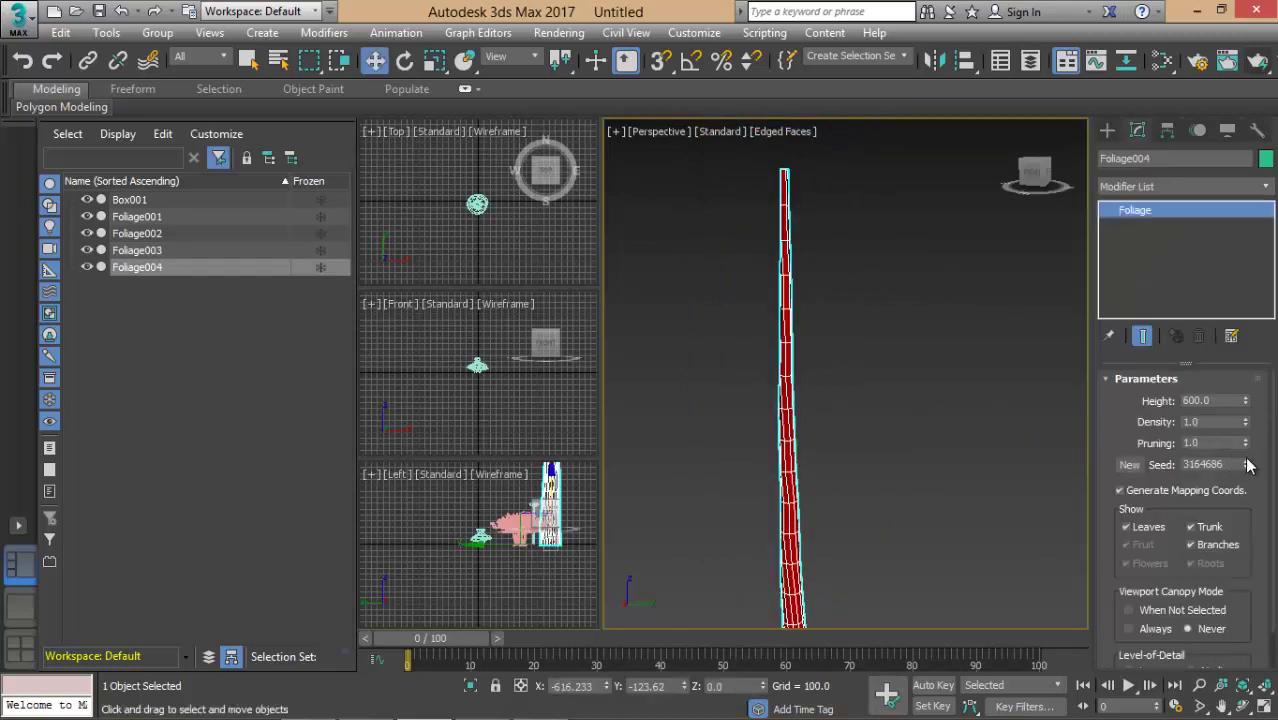
drag(1245, 465, 1249, 474)
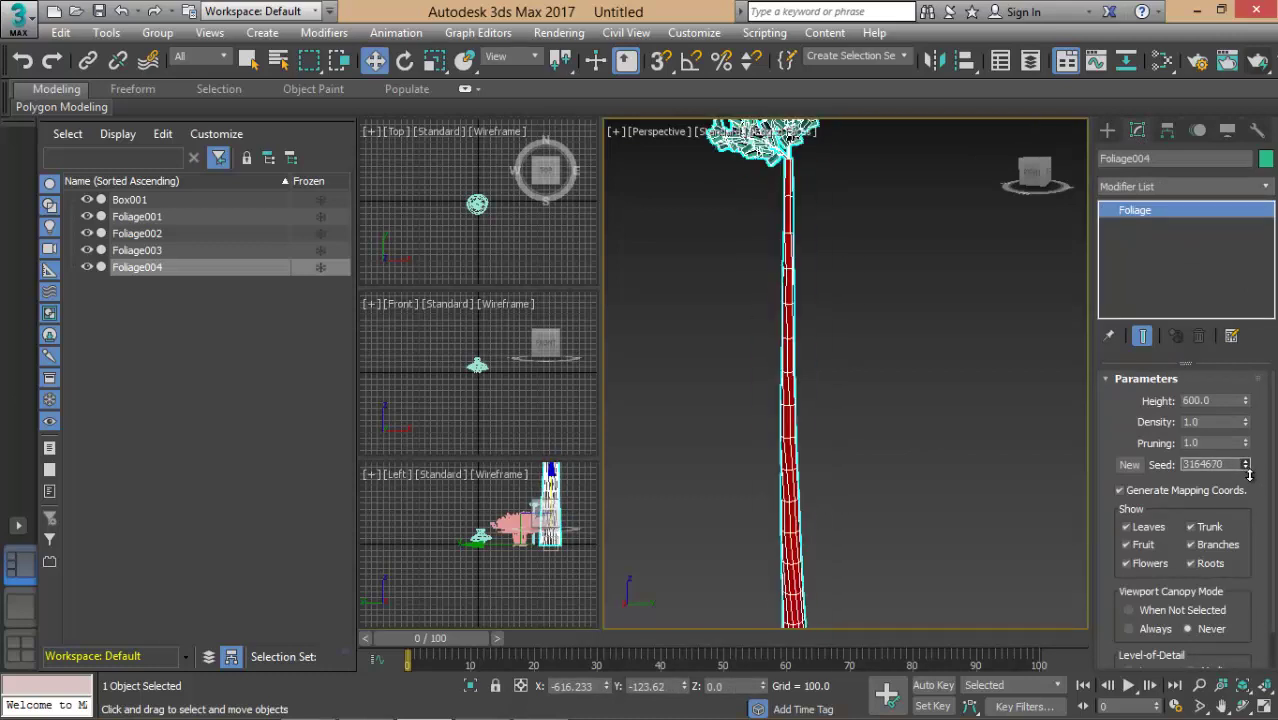
scroll(890, 380, down, 3)
scroll(904, 440, down, 3)
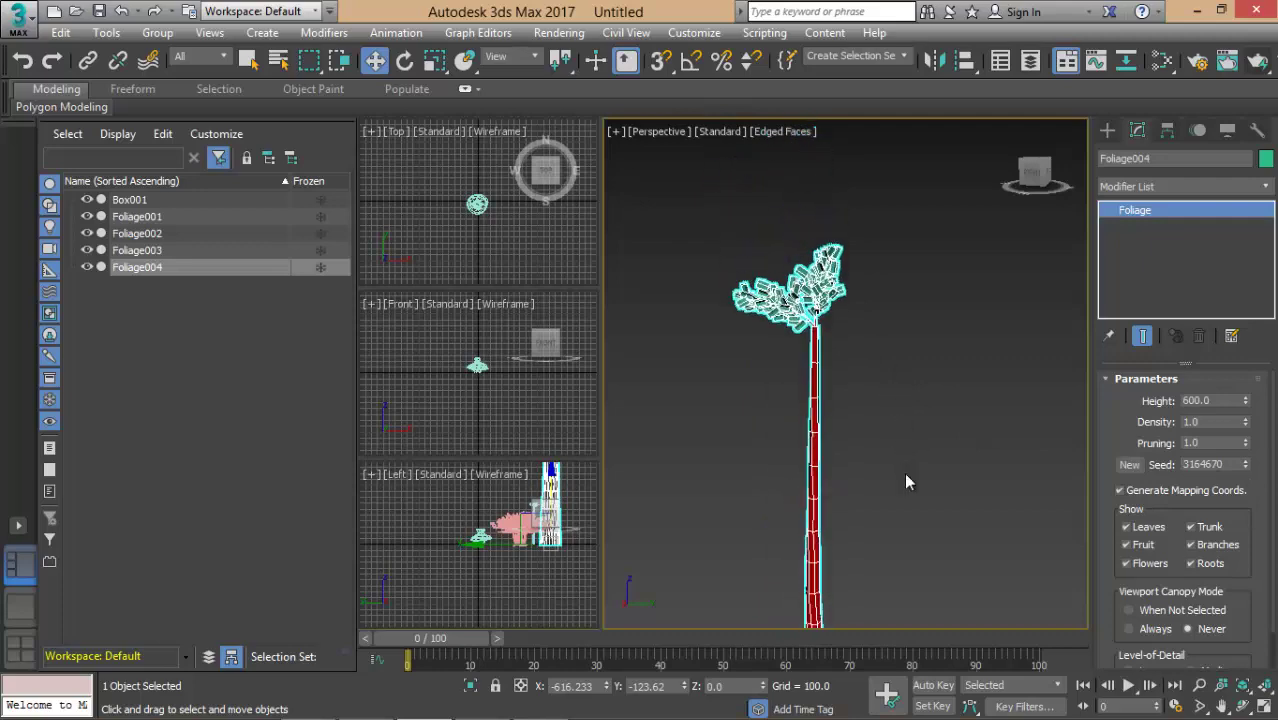
scroll(831, 263, up, 2)
scroll(835, 263, up, 3)
scroll(840, 263, up, 3)
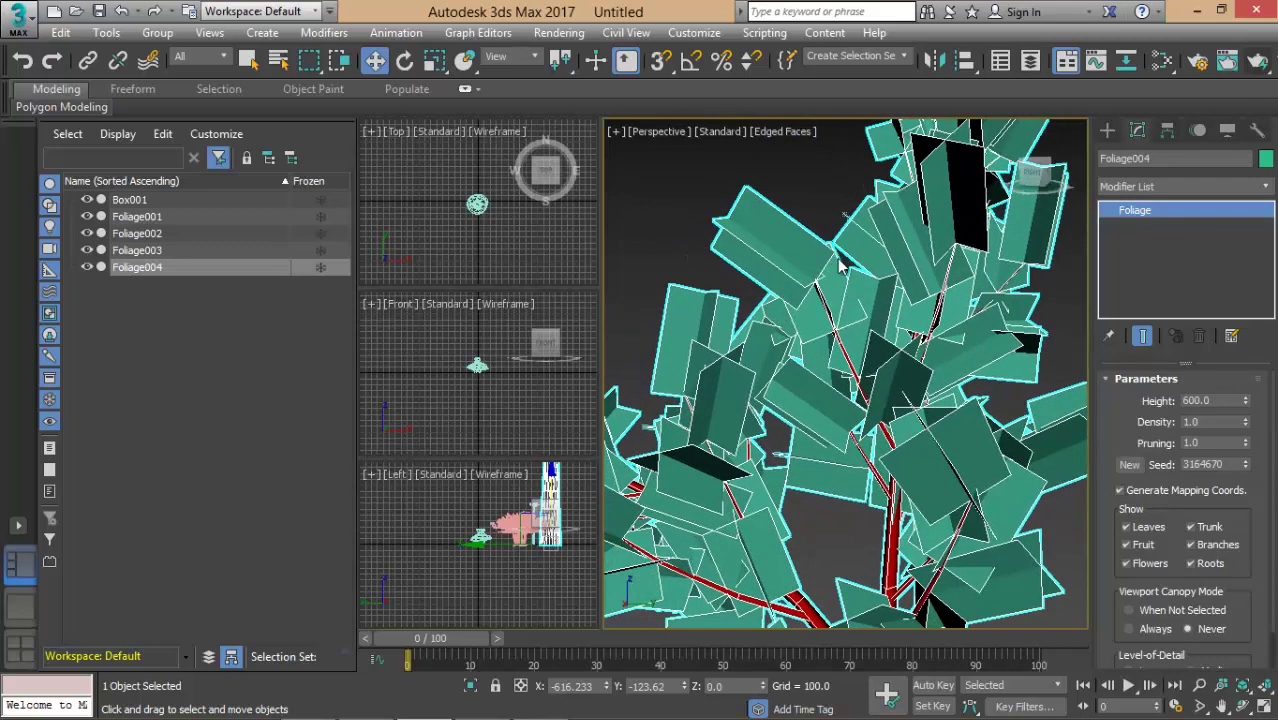
scroll(840, 263, down, 8)
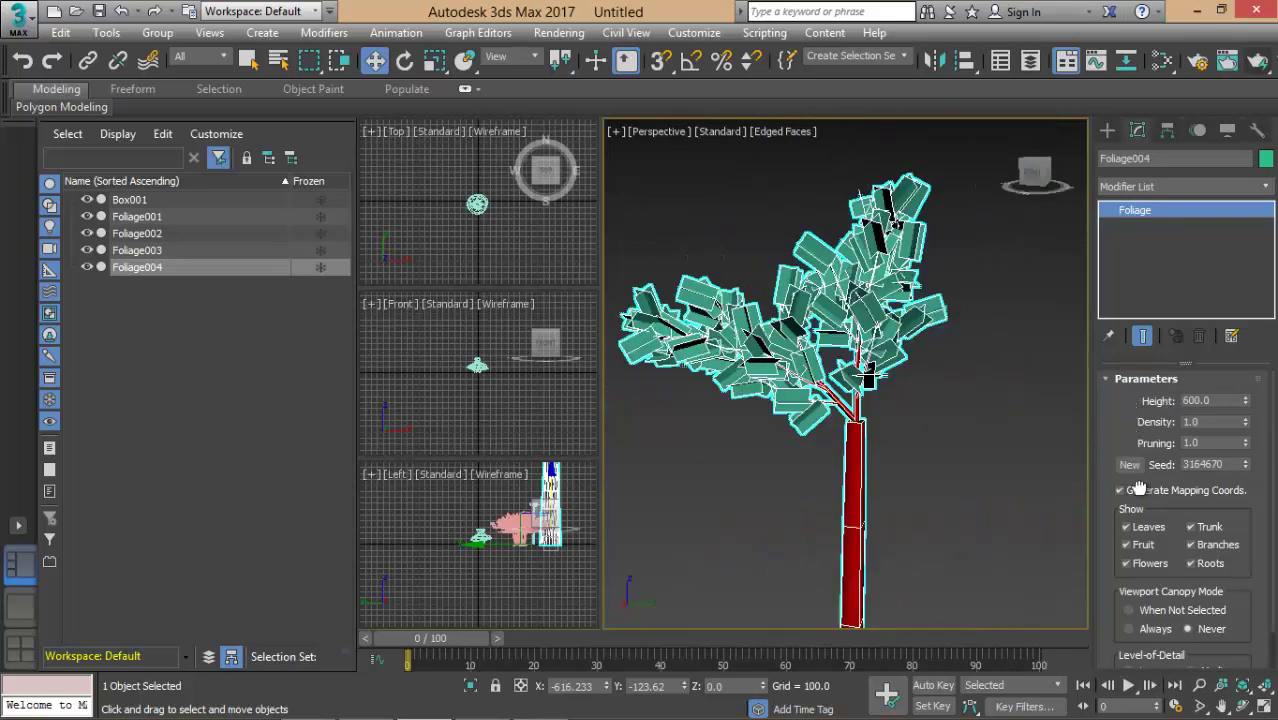
click(1105, 132)
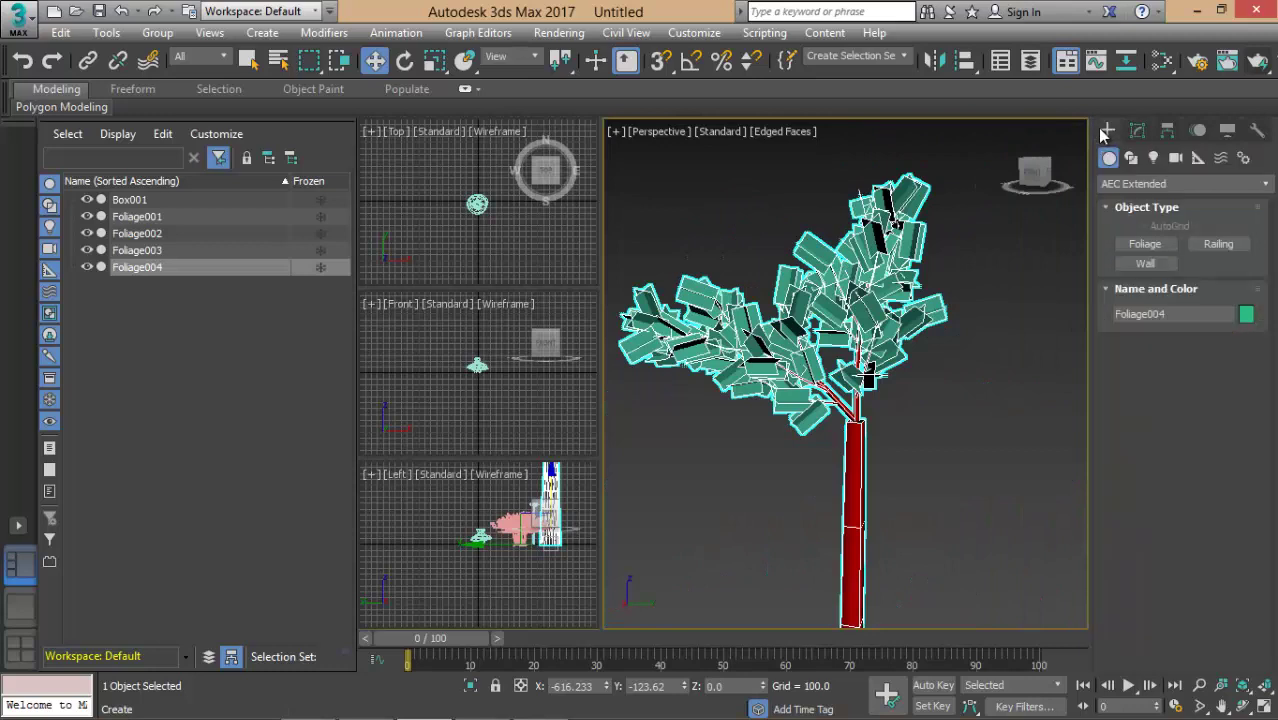
Place a Japanese Flowering Cherry, Foliage005, beside the tall tree
click(1145, 246)
drag(1241, 430, 1263, 632)
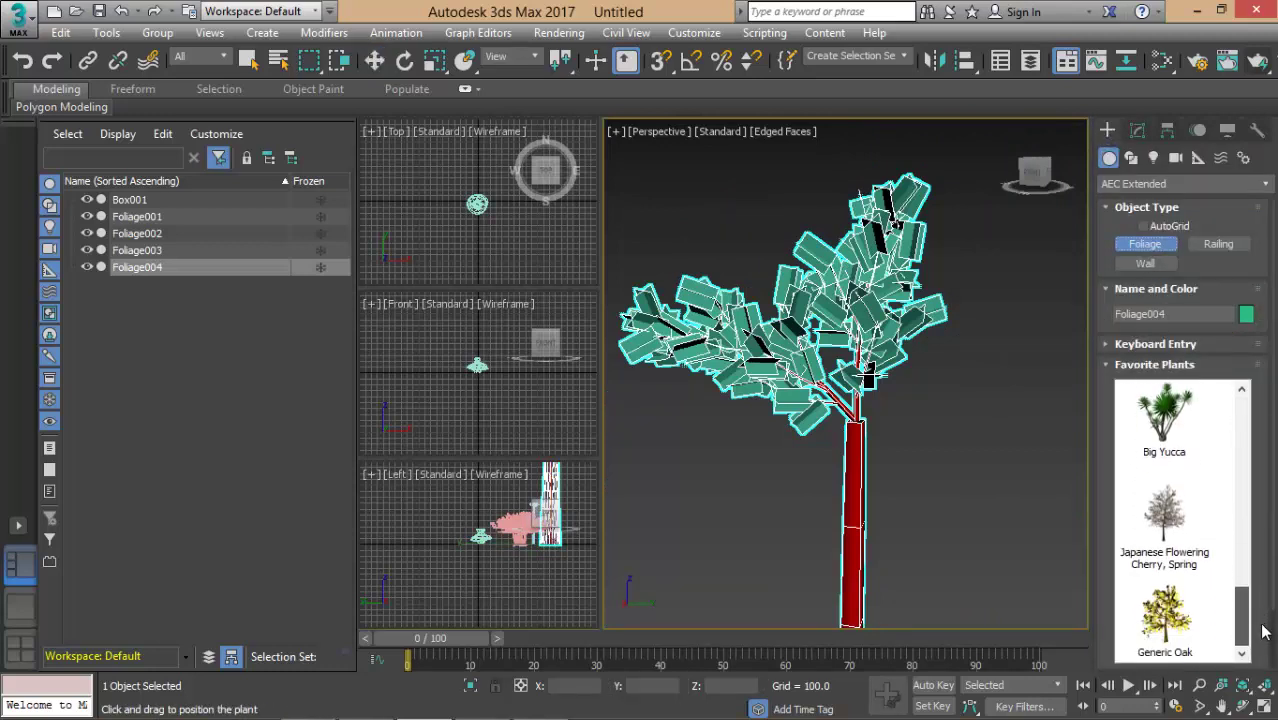
drag(1163, 515, 959, 507)
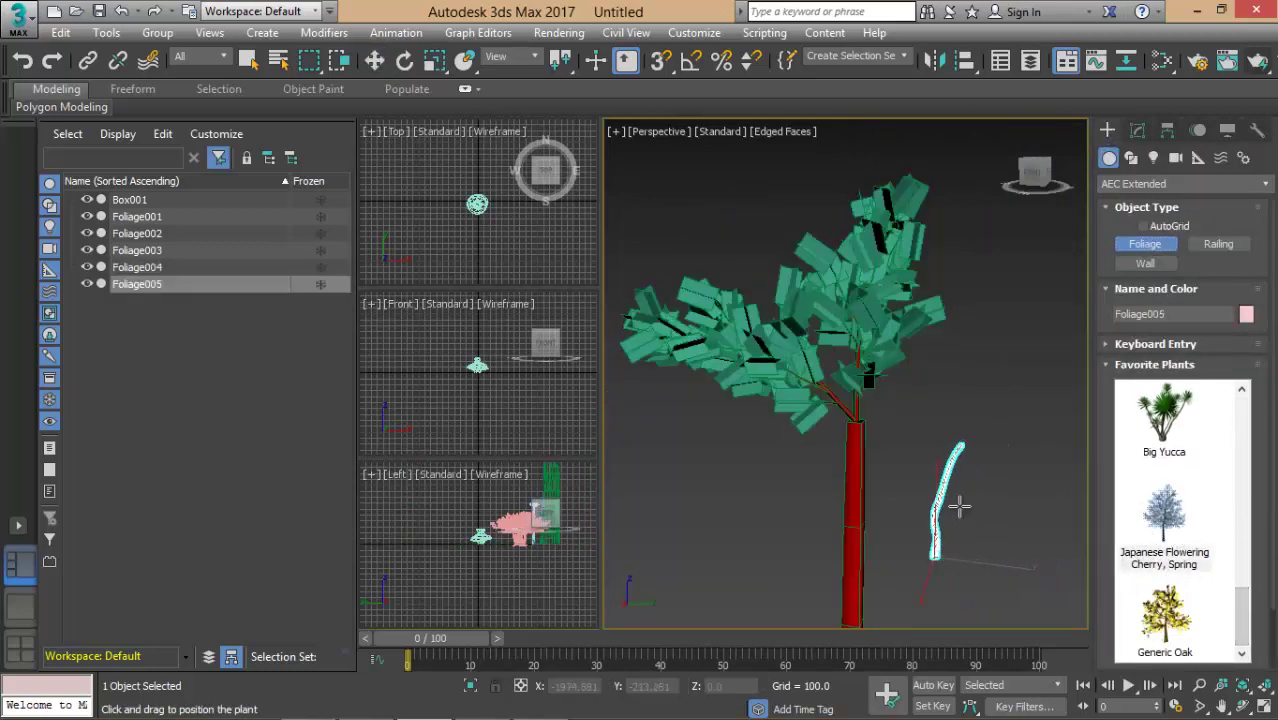
Give the cherry a New Seed, spin the Seed value higher, then deselect it
click(1137, 131)
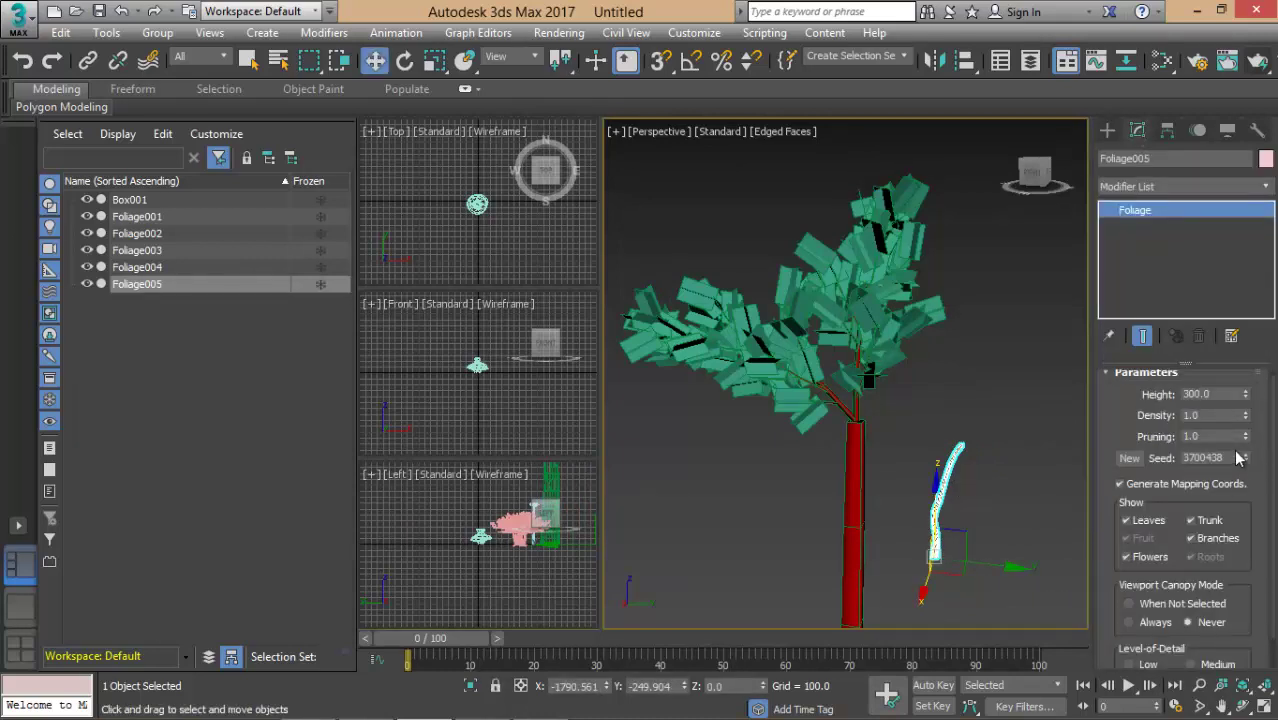
drag(1249, 459, 1246, 457)
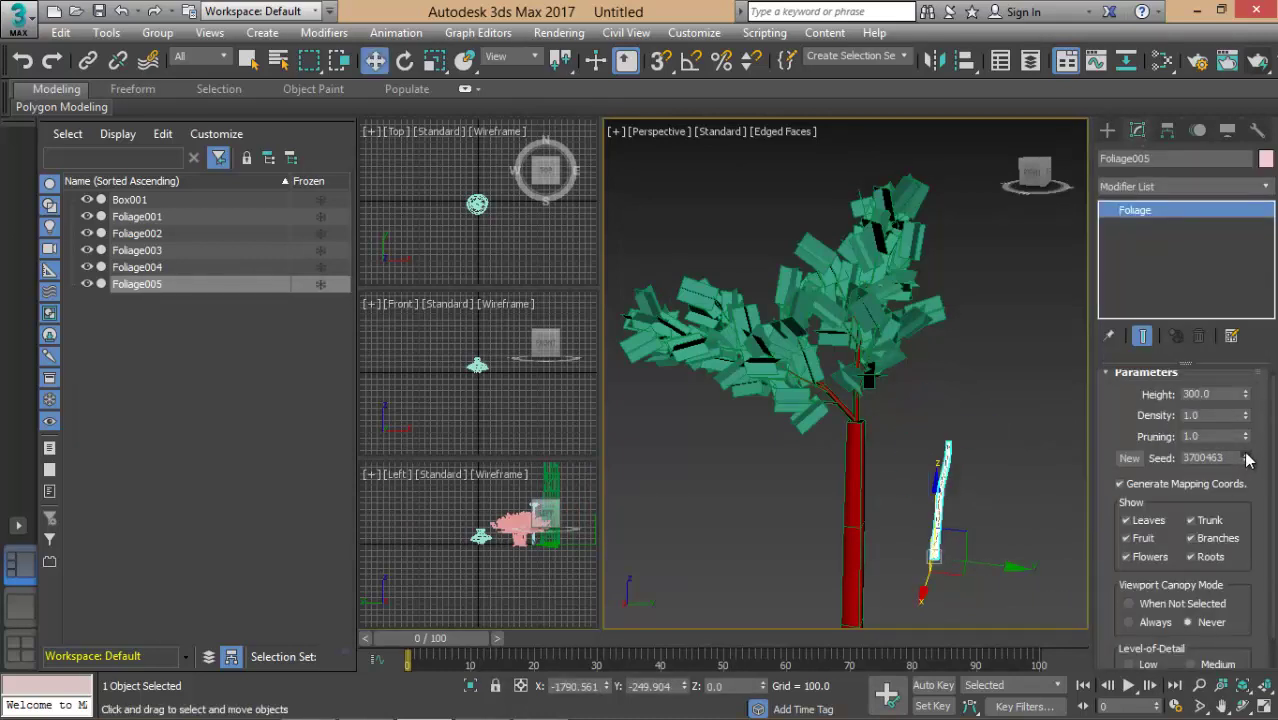
click(1129, 458)
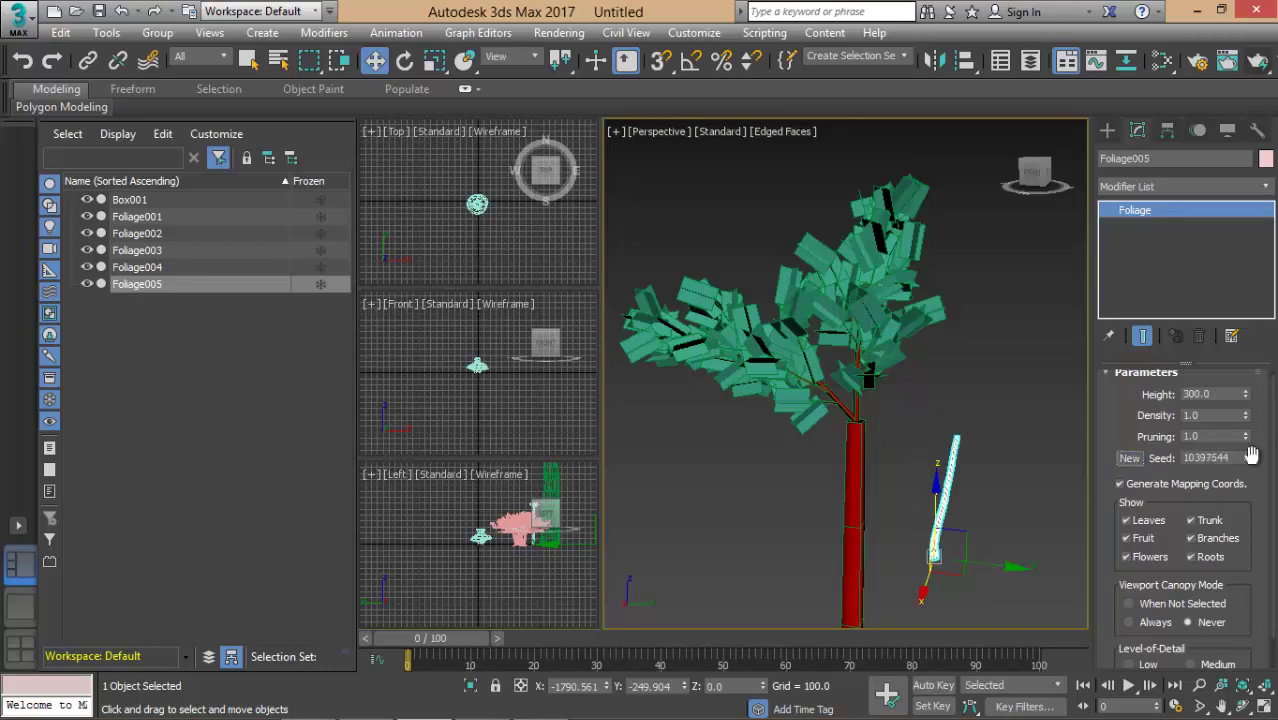
drag(1247, 459, 1248, 416)
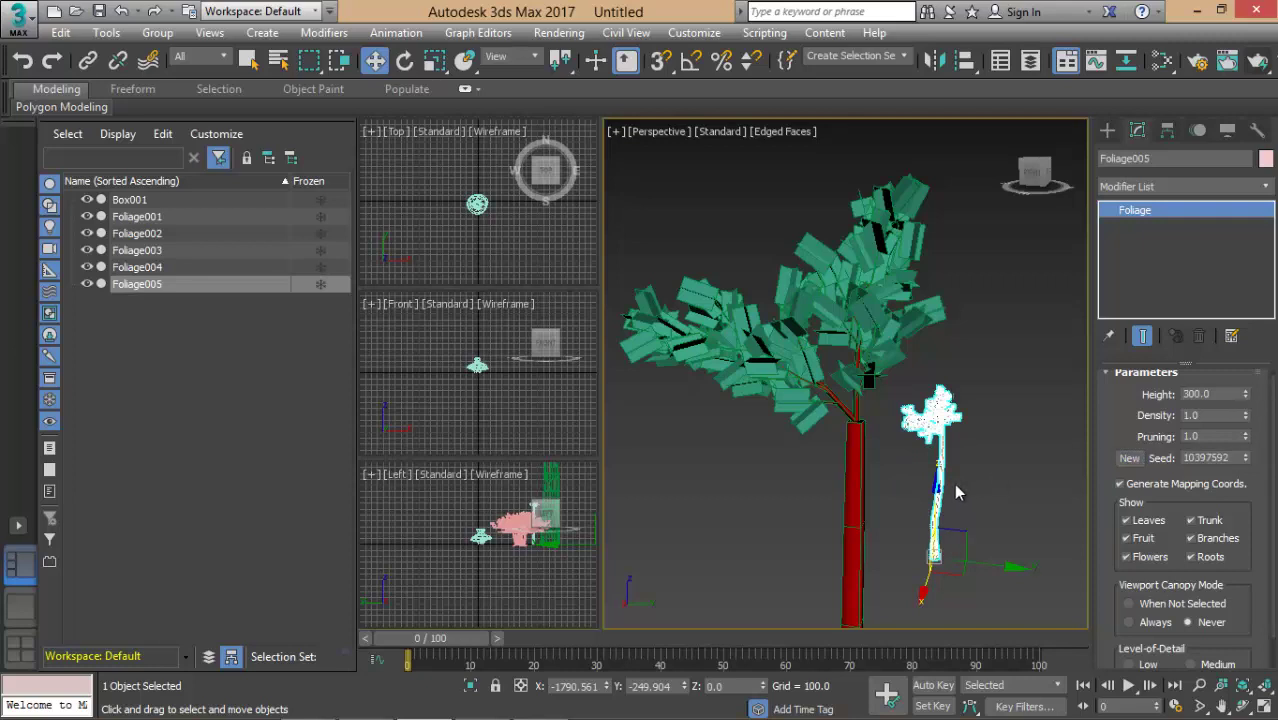
click(990, 490)
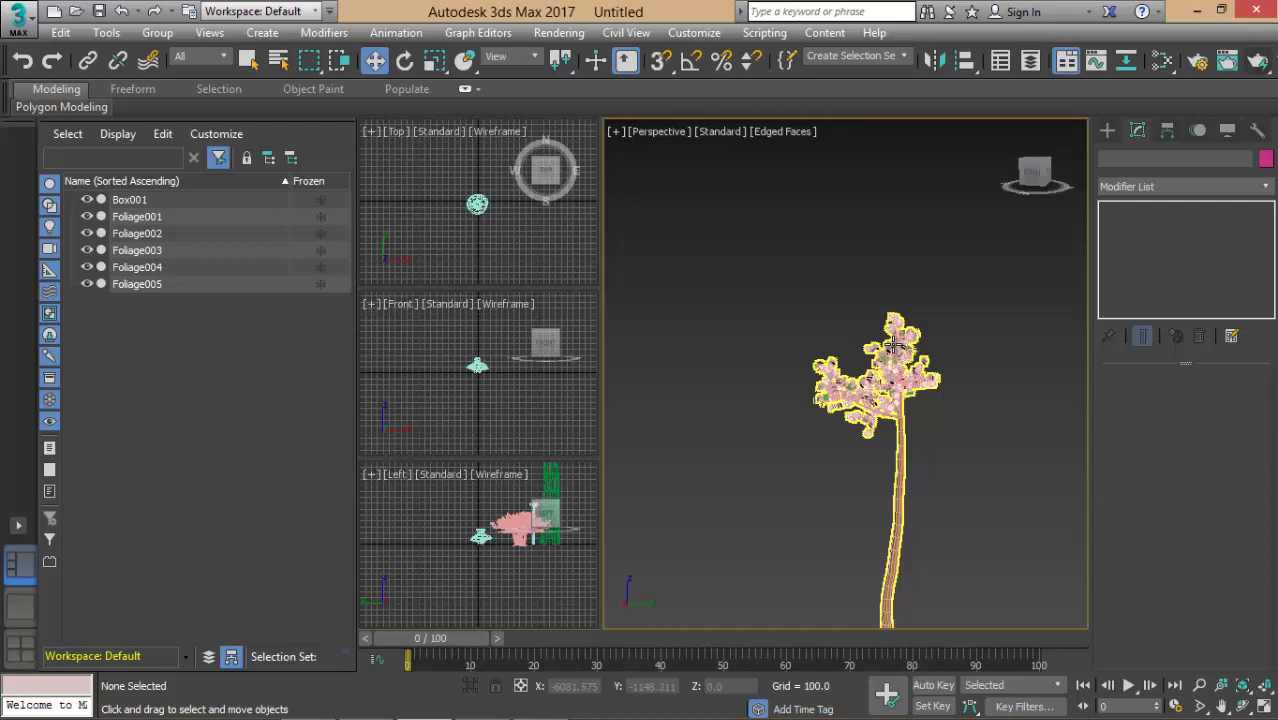
Select Box001 and all five foliage plants with Ctrl+A and delete them
scroll(890, 347, down, 3)
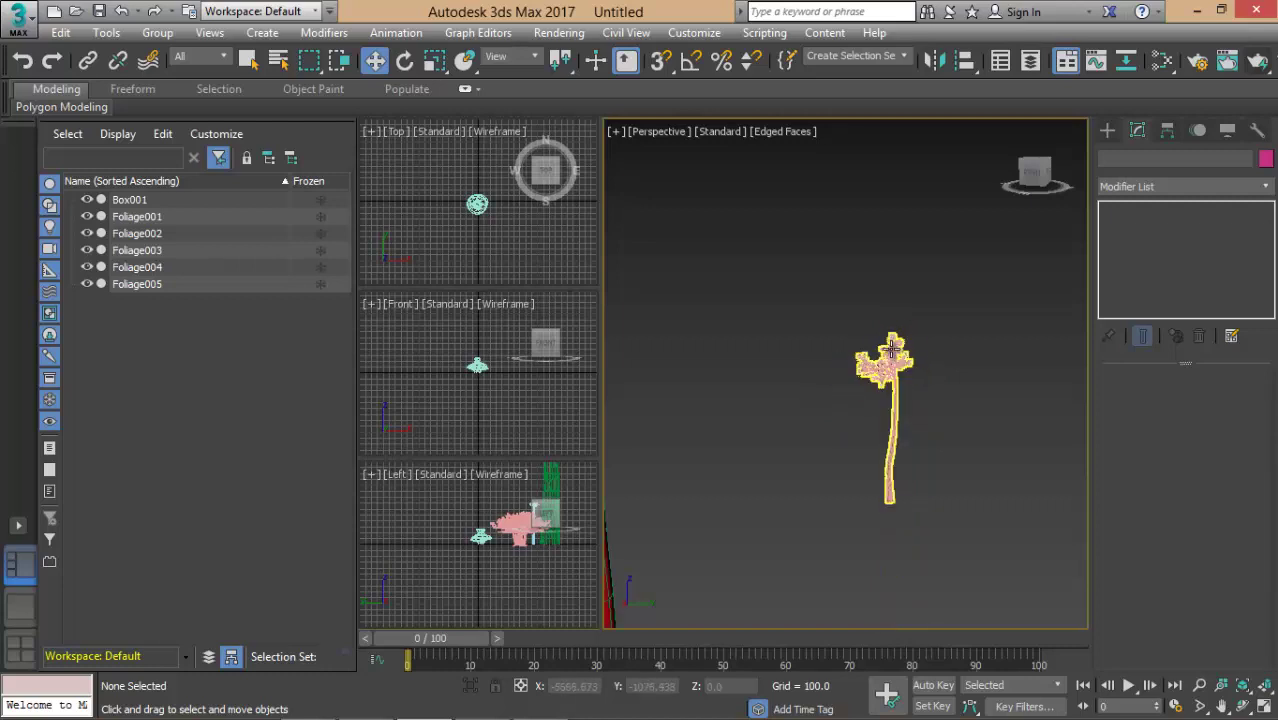
click(234, 259)
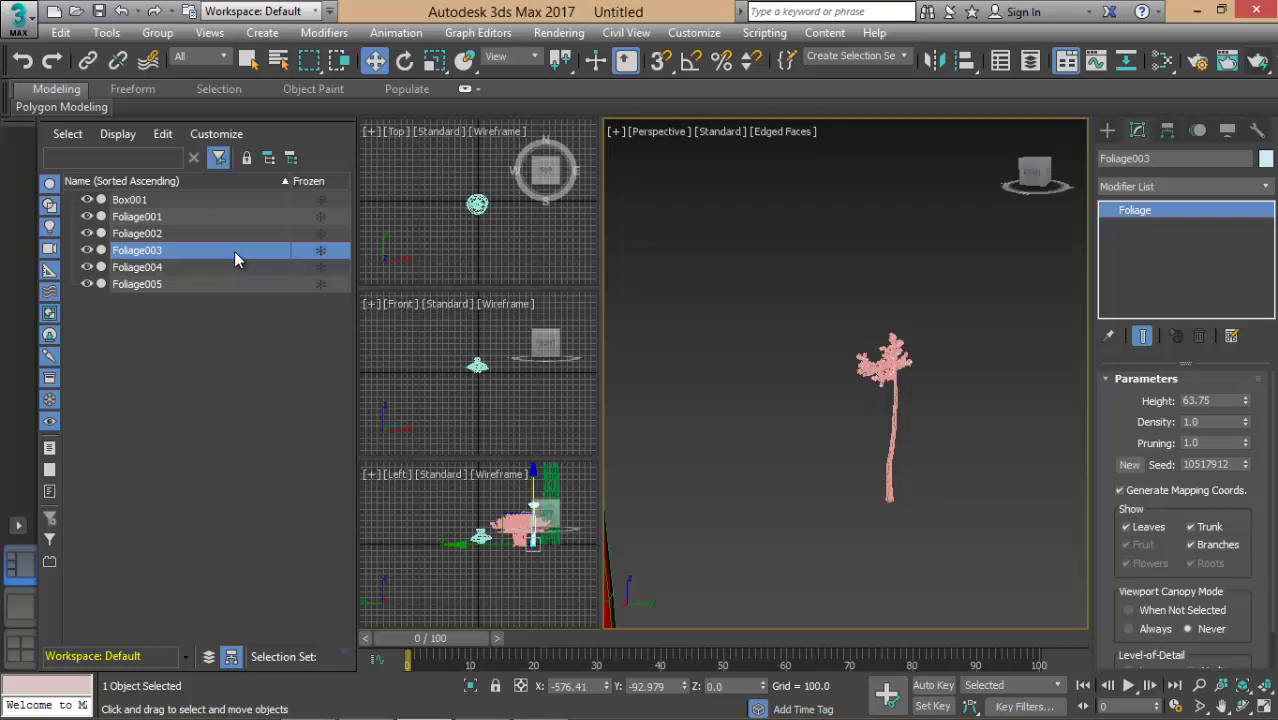
key(ctrl+d)
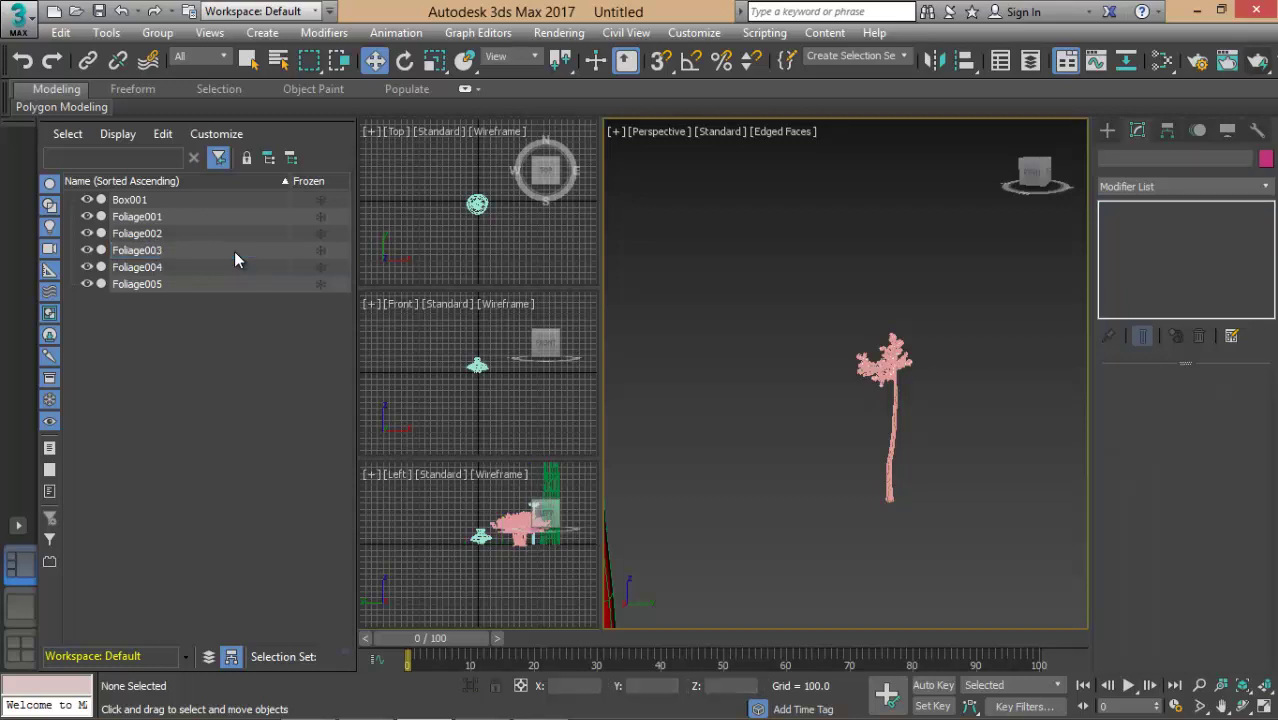
key(ctrl+a)
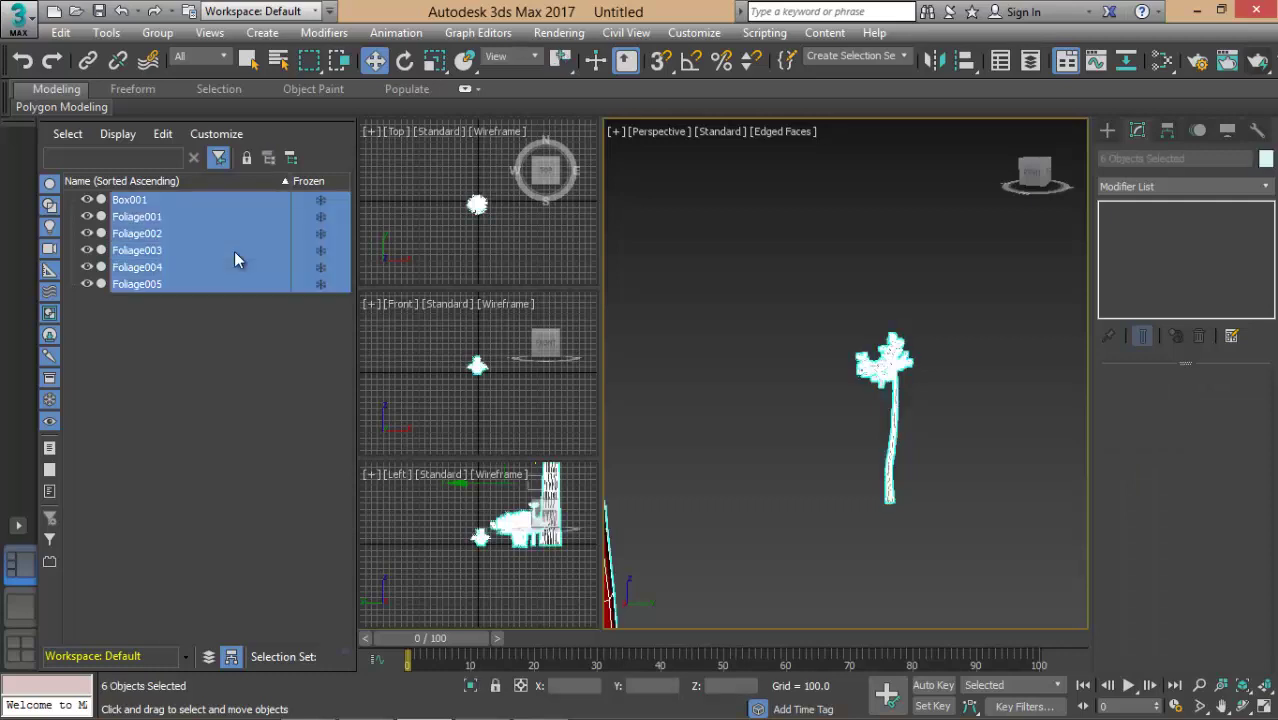
key(Delete)
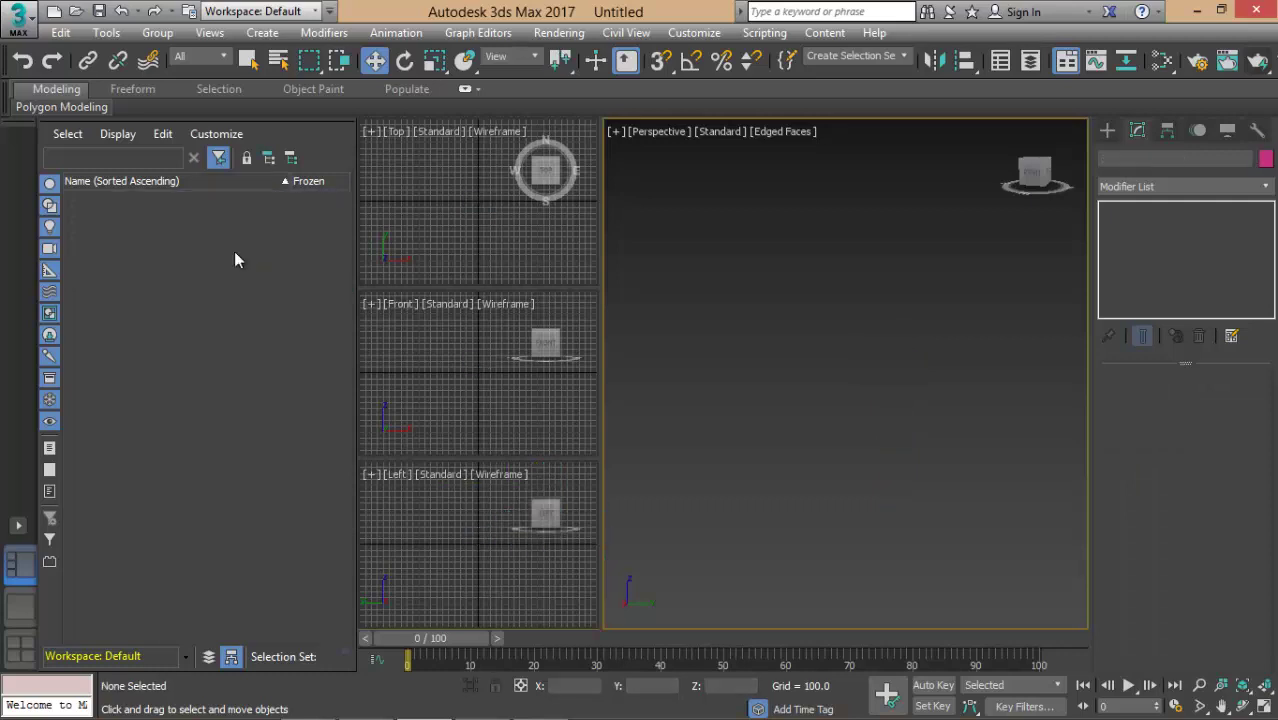
mouse_move(666, 541)
middle_down()
mouse_move(806, 516)
mouse_move(855, 492)
middle_up()
scroll(835, 520, up, 3)
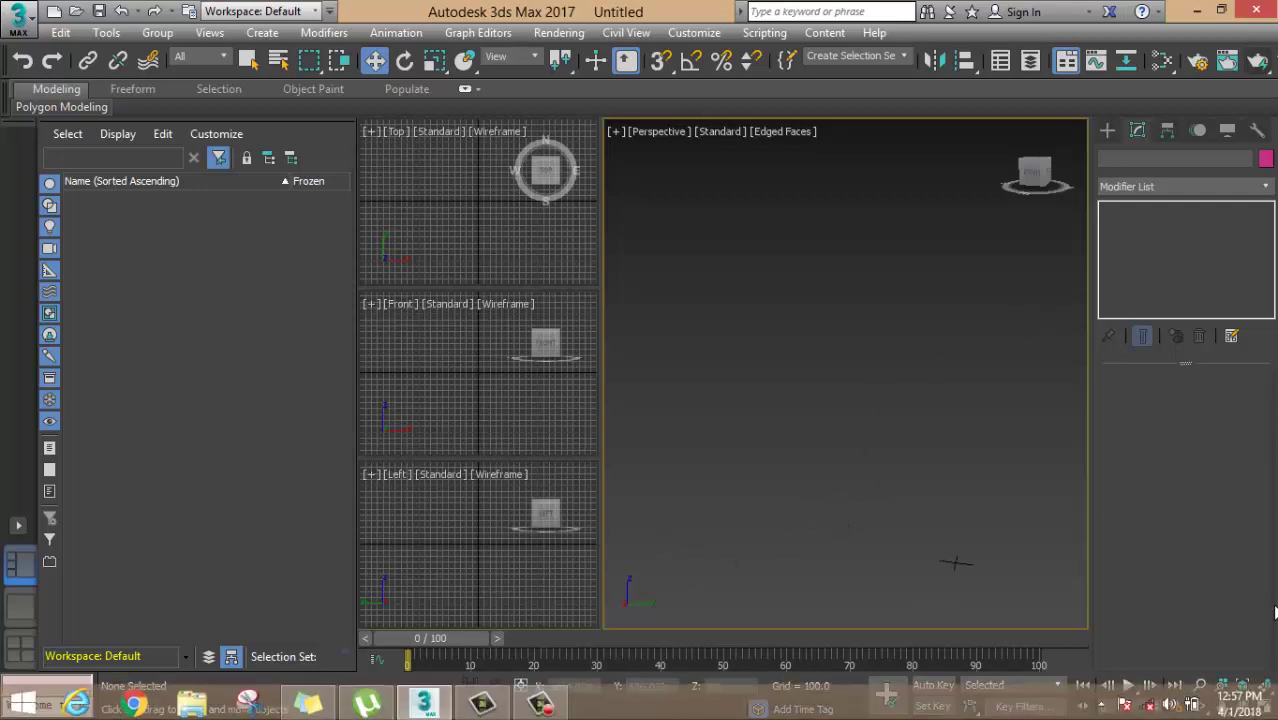
Draw Railing001 across the grid, 111.556 long with top rail height 58.594
click(1007, 128)
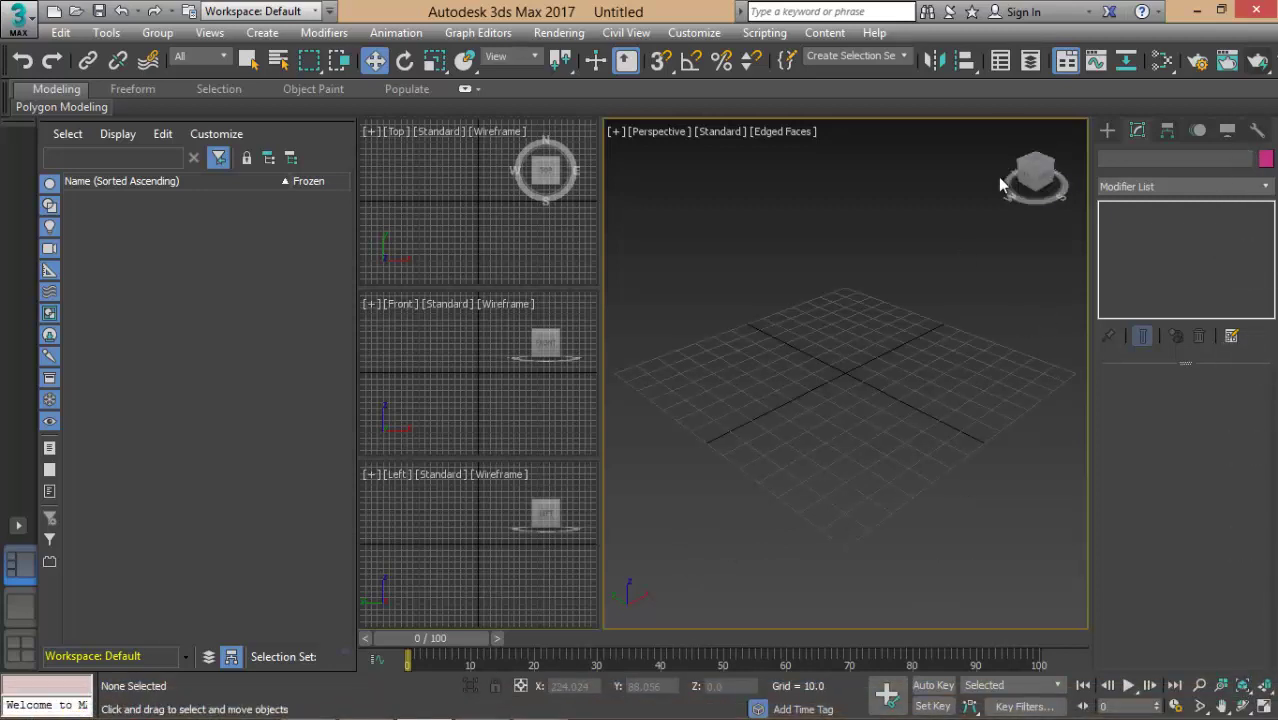
click(1107, 130)
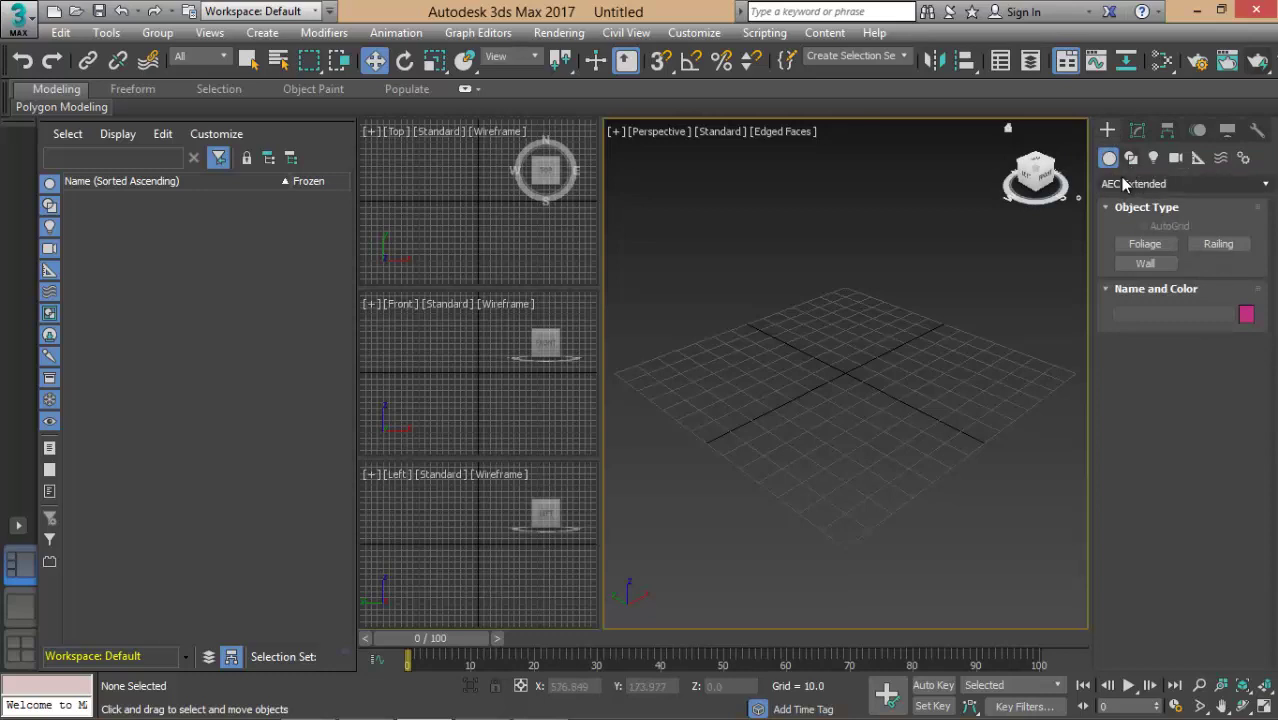
click(1218, 244)
middle_drag(824, 456, 834, 530)
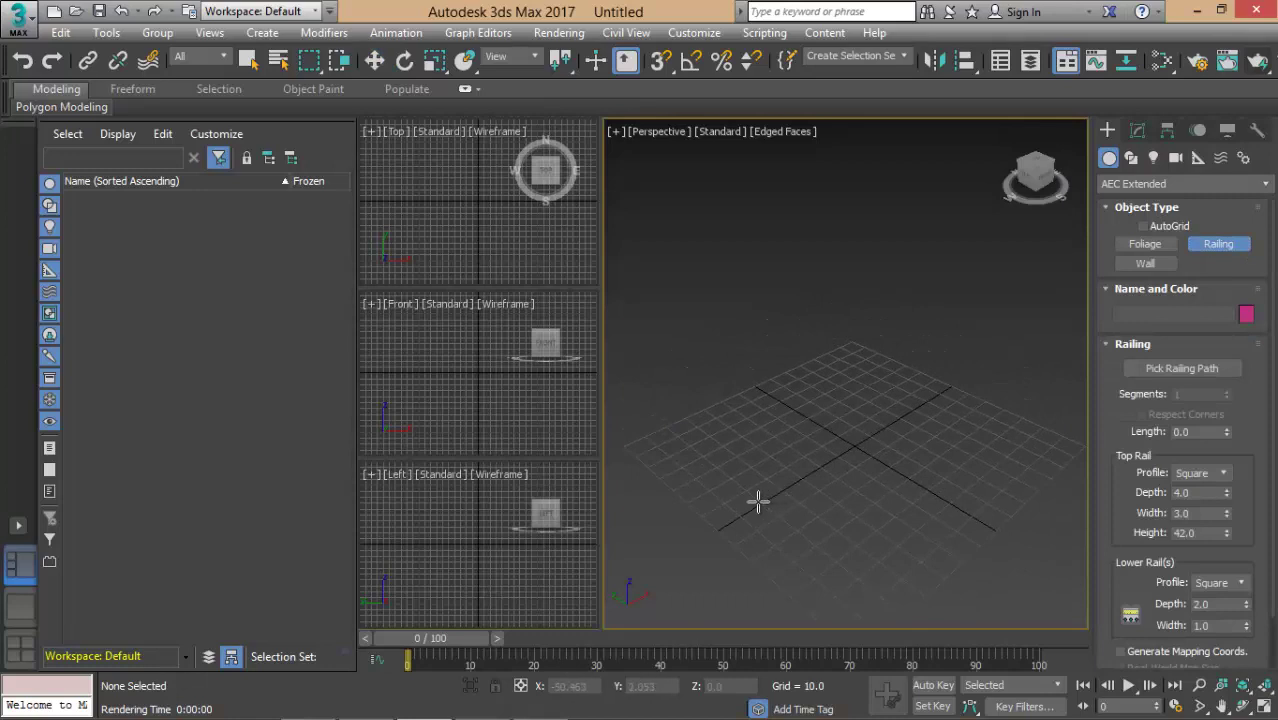
drag(759, 498, 930, 418)
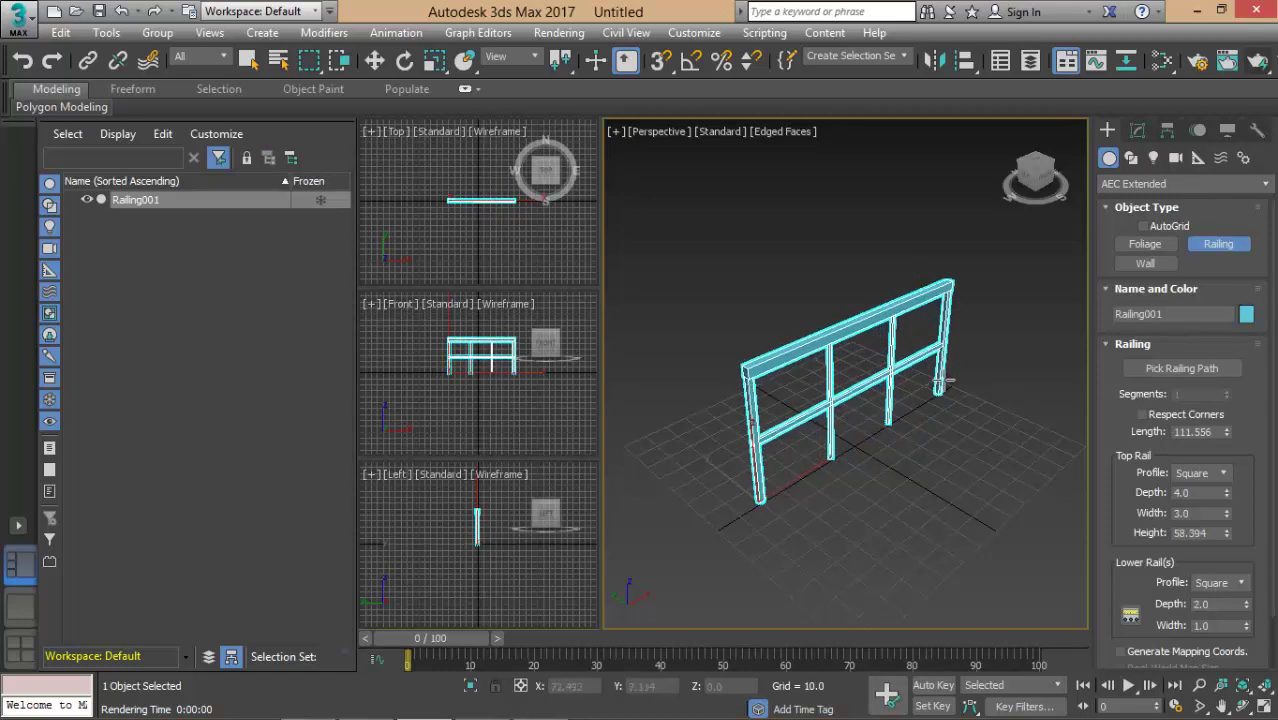
Lengthen the railing to about 190 units
alt+middle_drag(928, 465, 930, 445)
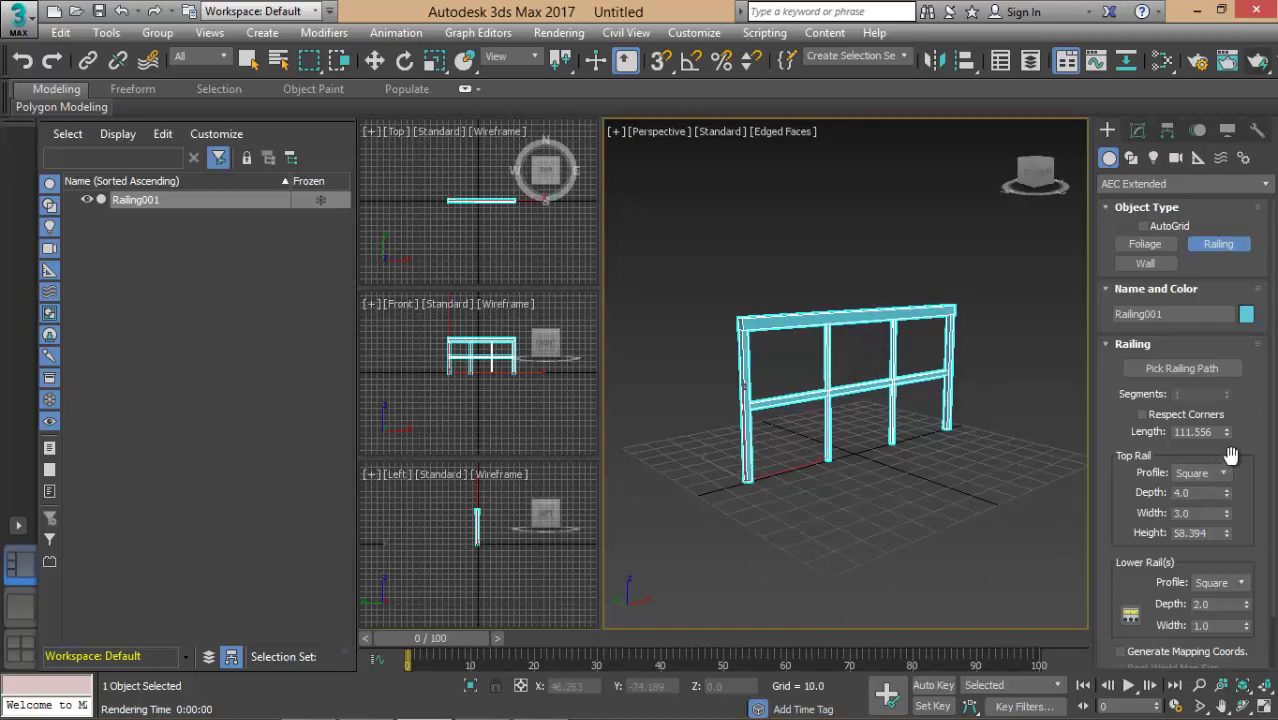
drag(1245, 455, 1243, 397)
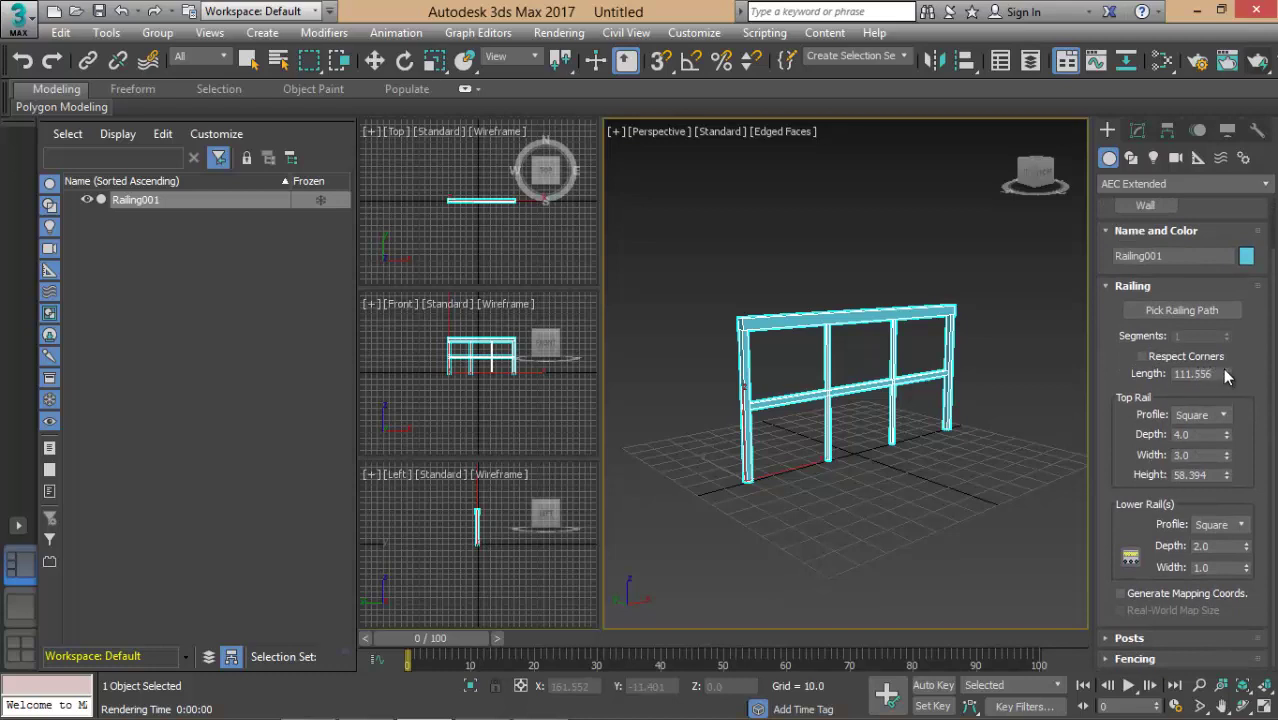
mouse_move(1226, 373)
mouse_down()
mouse_move(1231, 317)
mouse_move(1228, 335)
mouse_up()
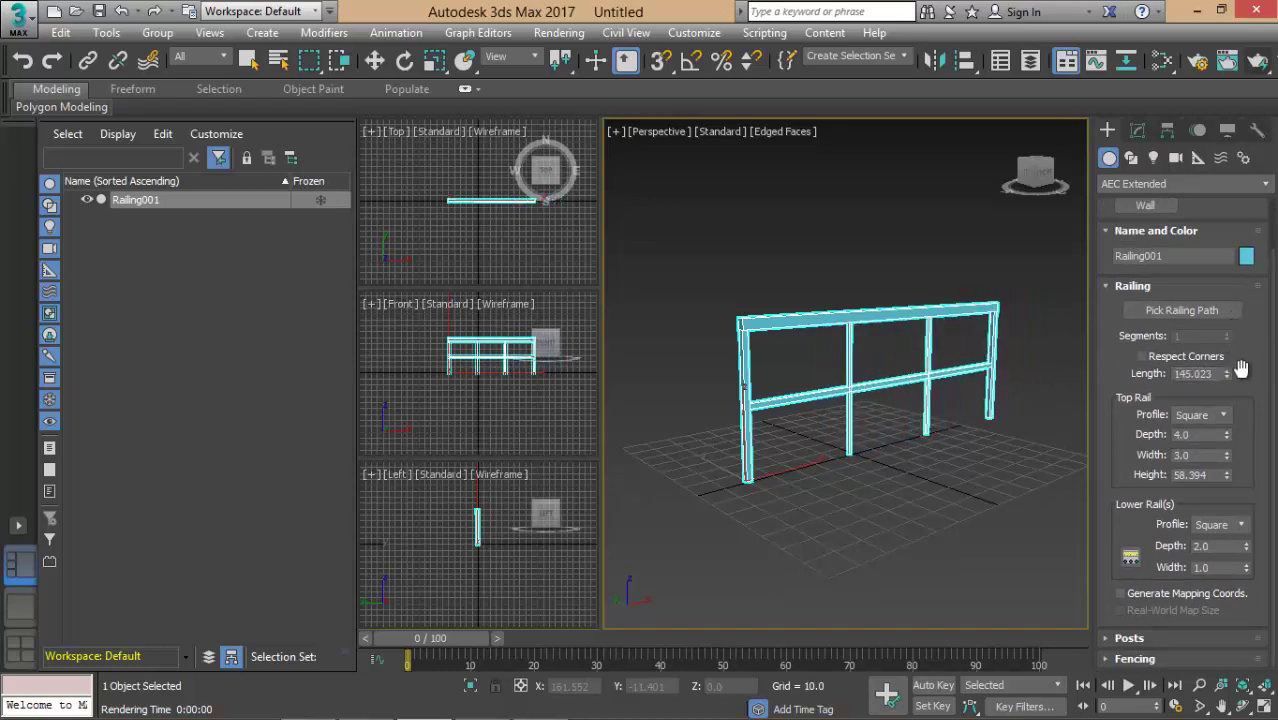
drag(1231, 380, 1228, 360)
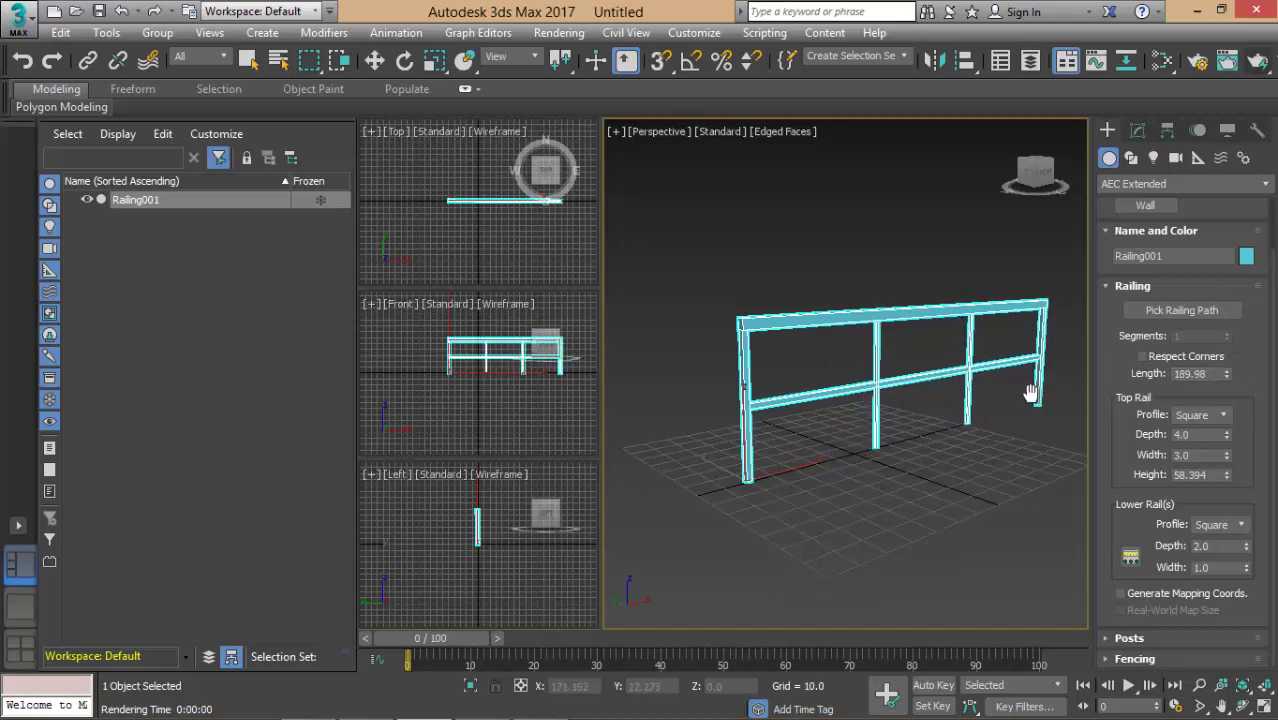
alt+middle_drag(1018, 394, 799, 403)
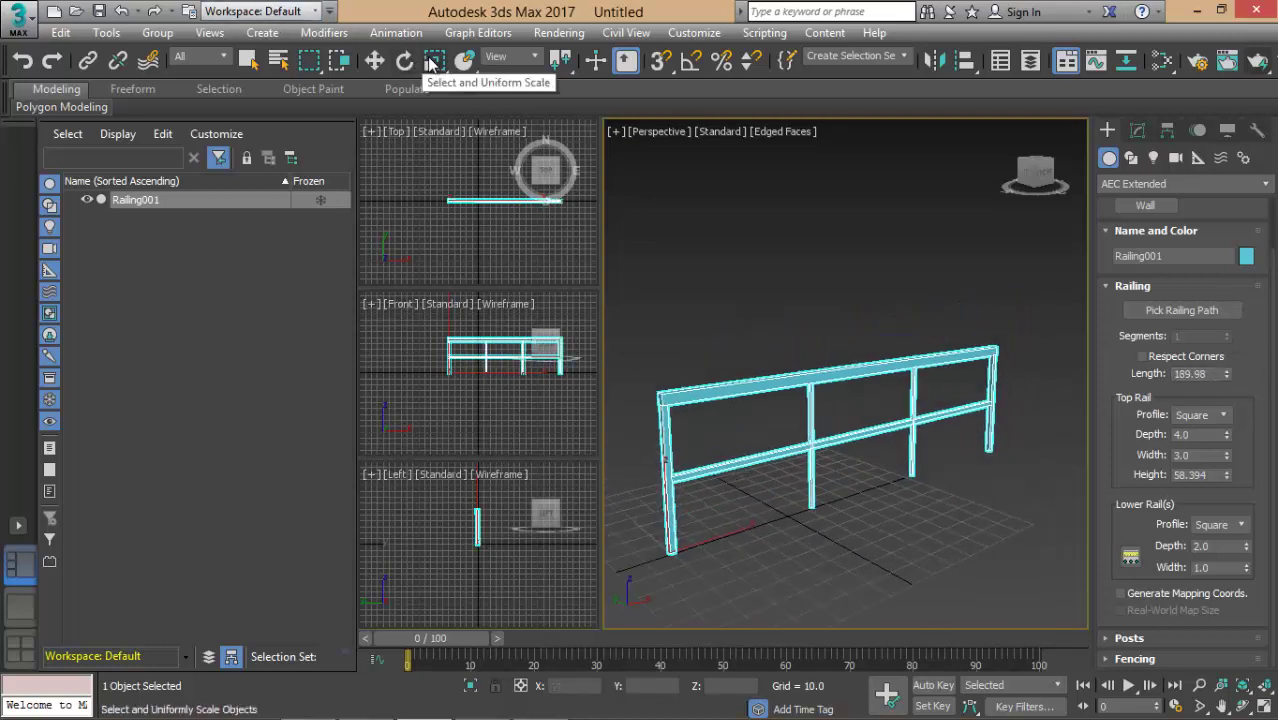
Scale the railing along its length and width, then reselect it and view its near end
click(432, 62)
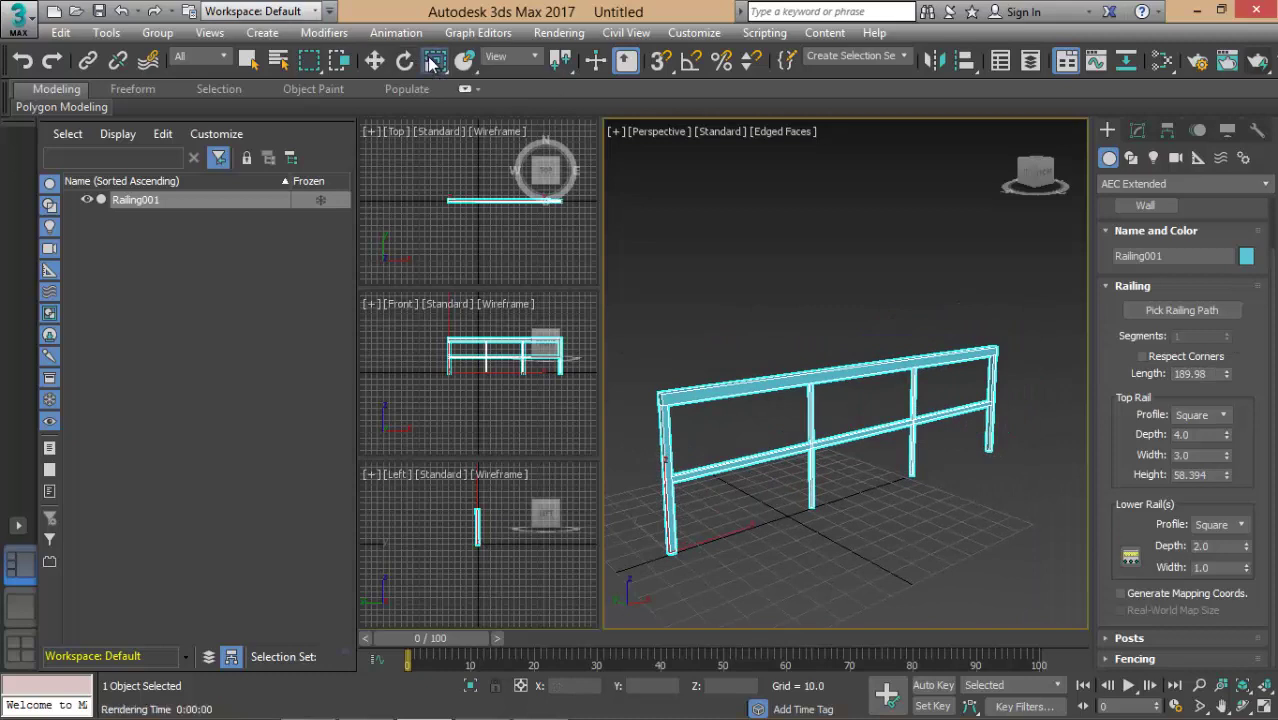
alt+middle_drag(812, 460, 899, 414)
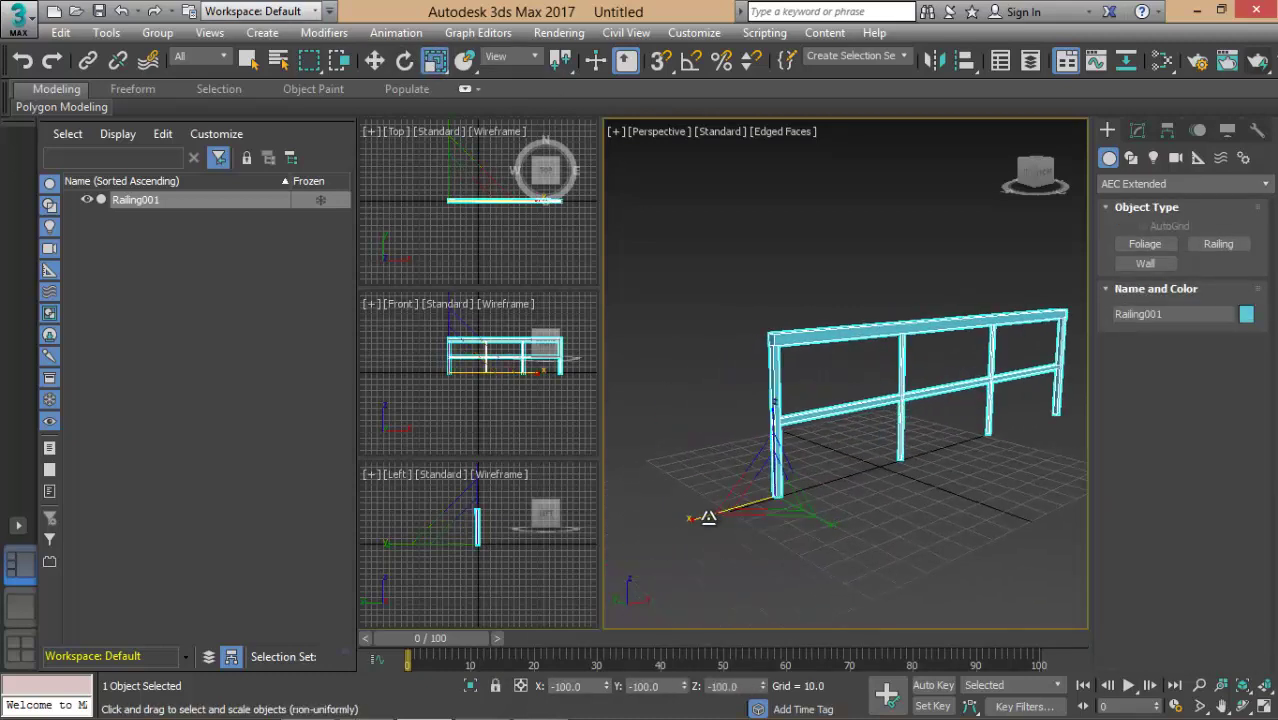
drag(695, 517, 673, 526)
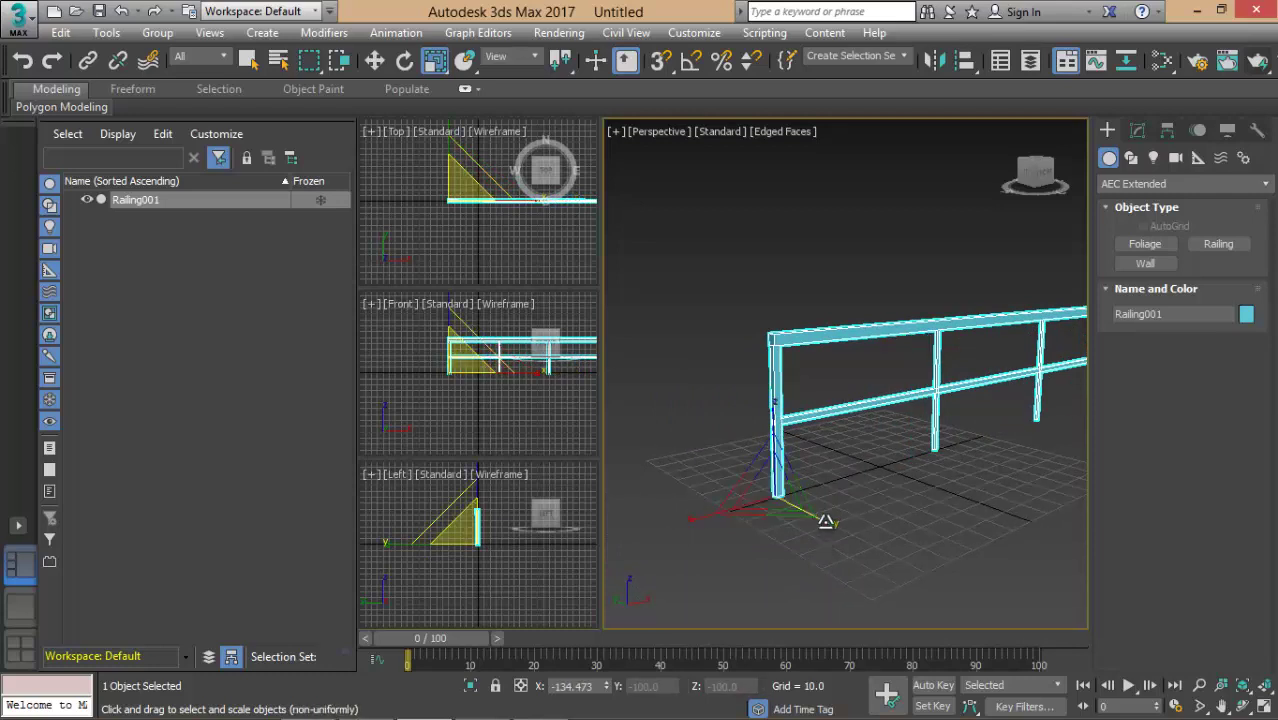
drag(827, 518, 836, 528)
drag(770, 490, 767, 483)
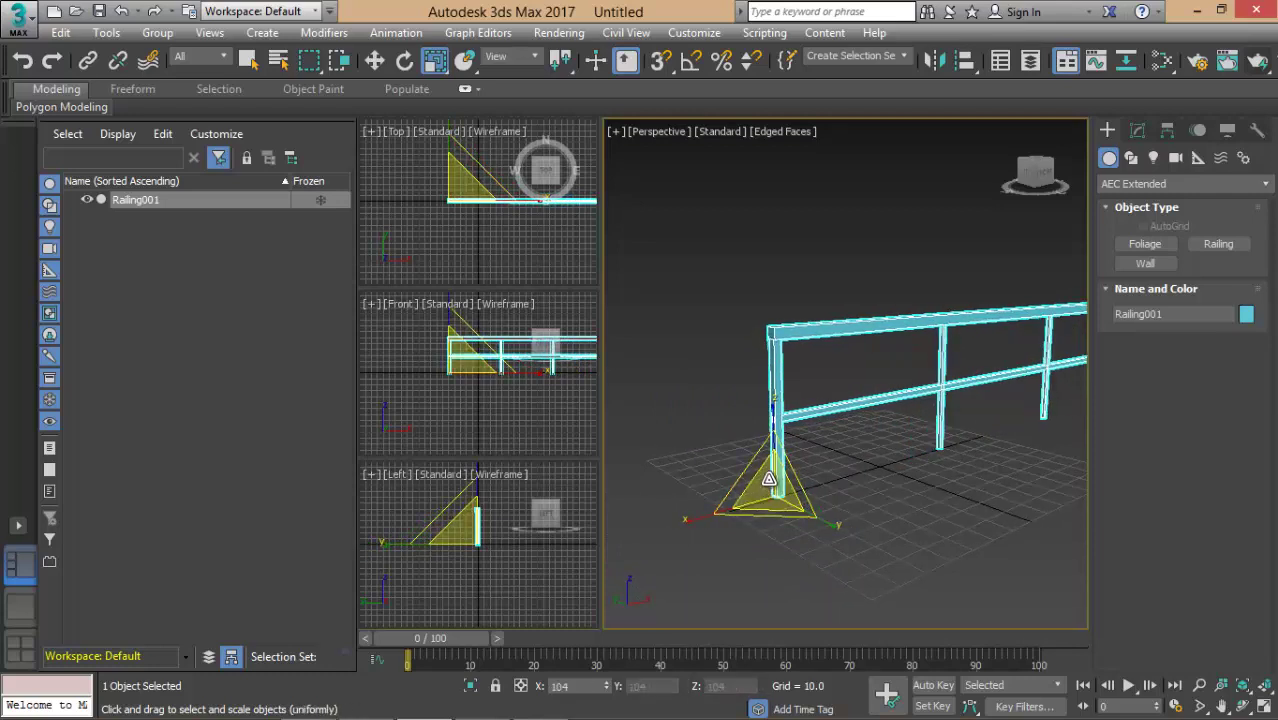
click(919, 483)
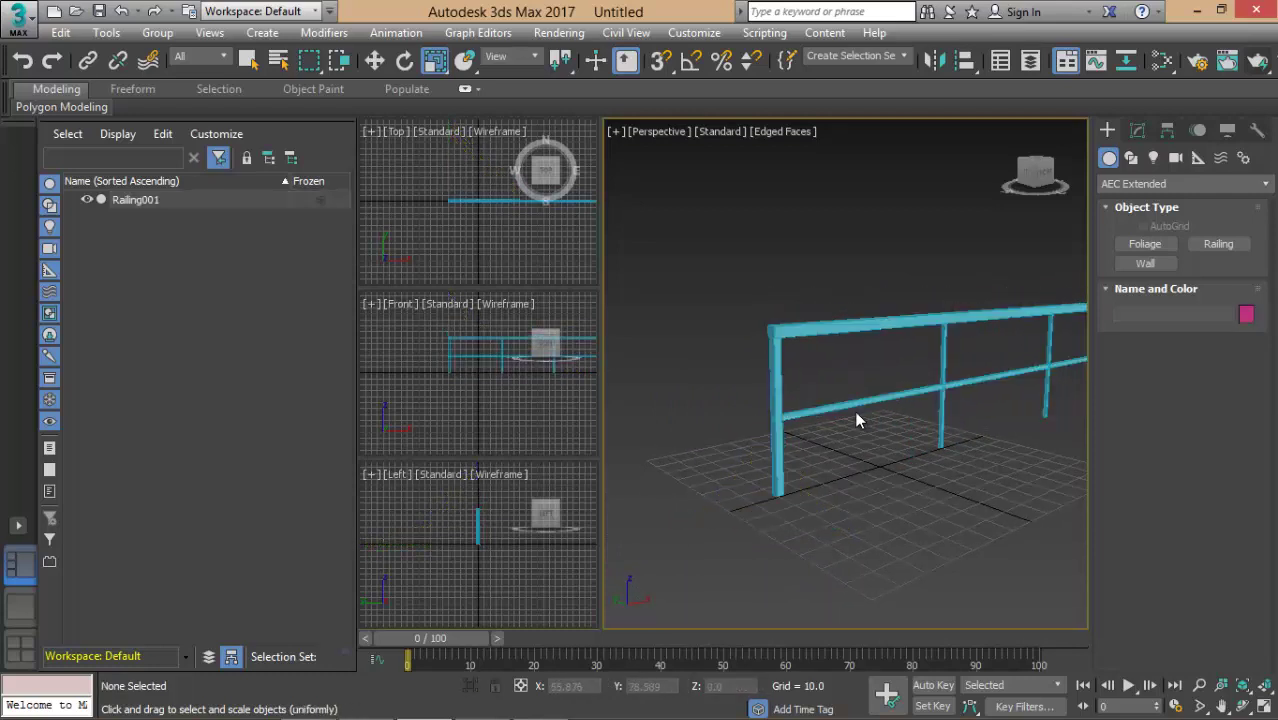
click(854, 398)
alt+middle_drag(854, 398, 878, 413)
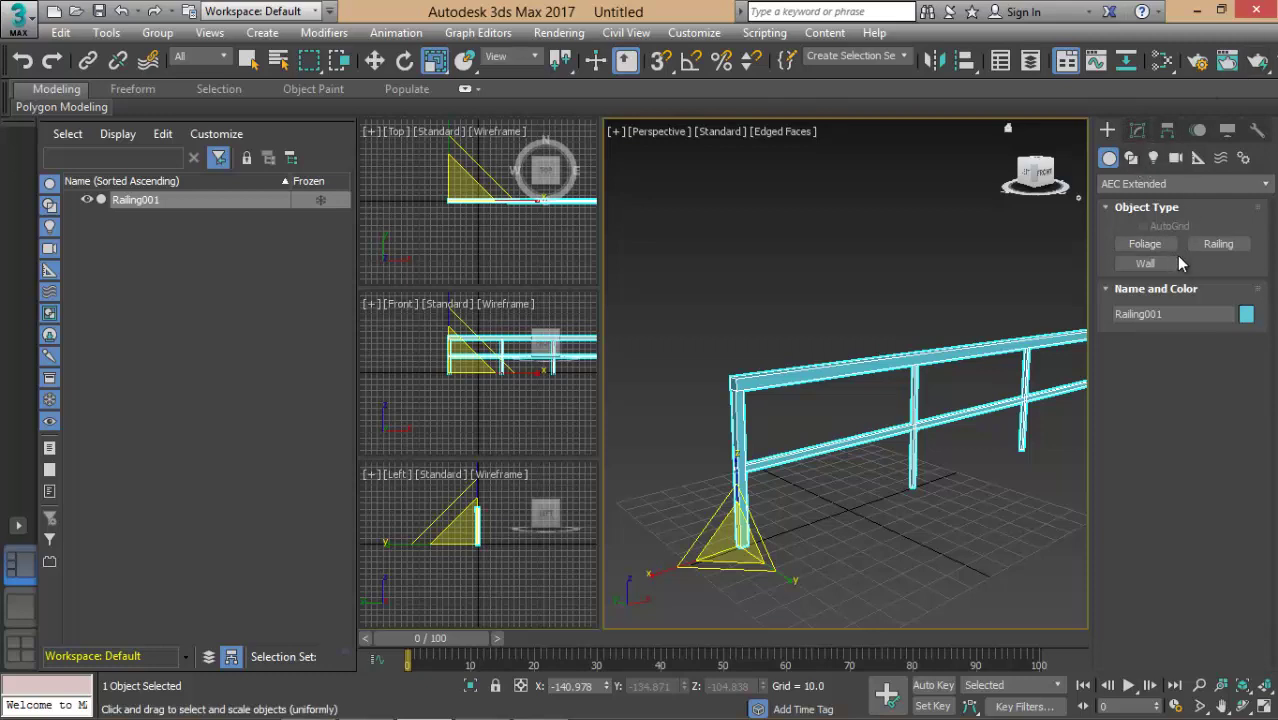
In the Modify panel, change the top rail profile to Round
click(1137, 130)
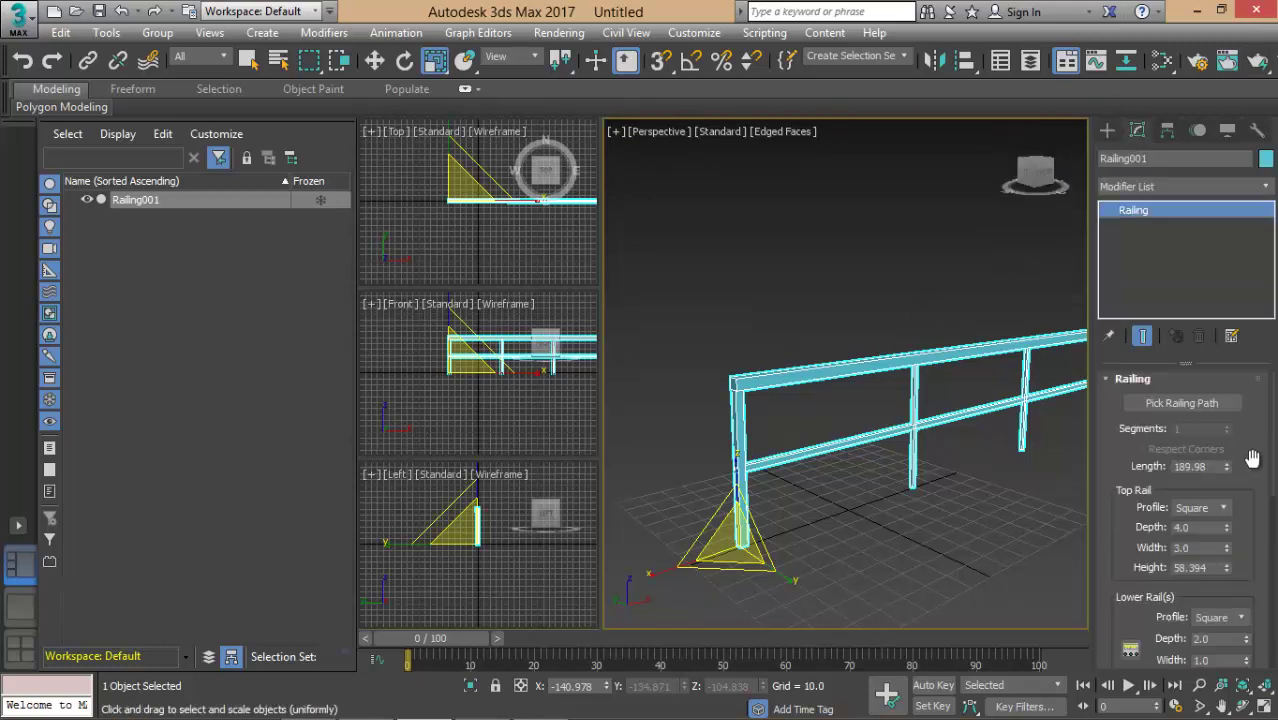
drag(1250, 455, 1267, 381)
scroll(1267, 381, down, 2)
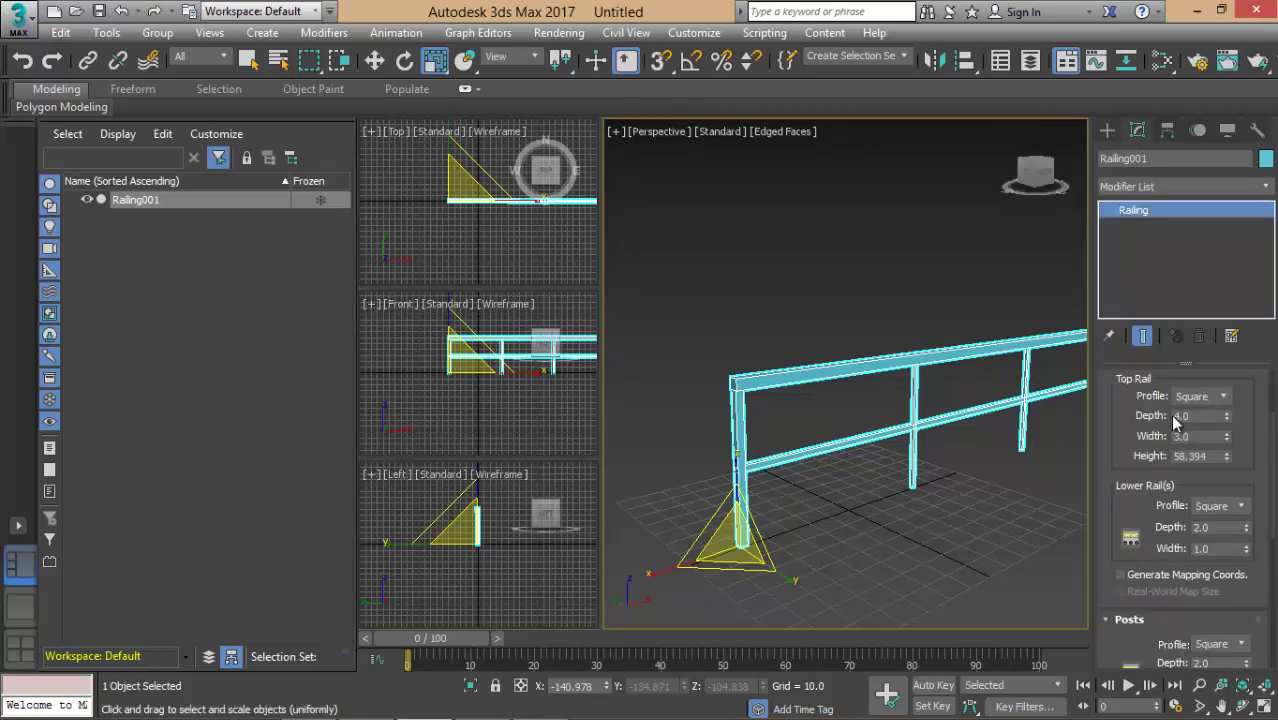
scroll(884, 357, up, 2)
scroll(884, 357, up, 3)
click(821, 263)
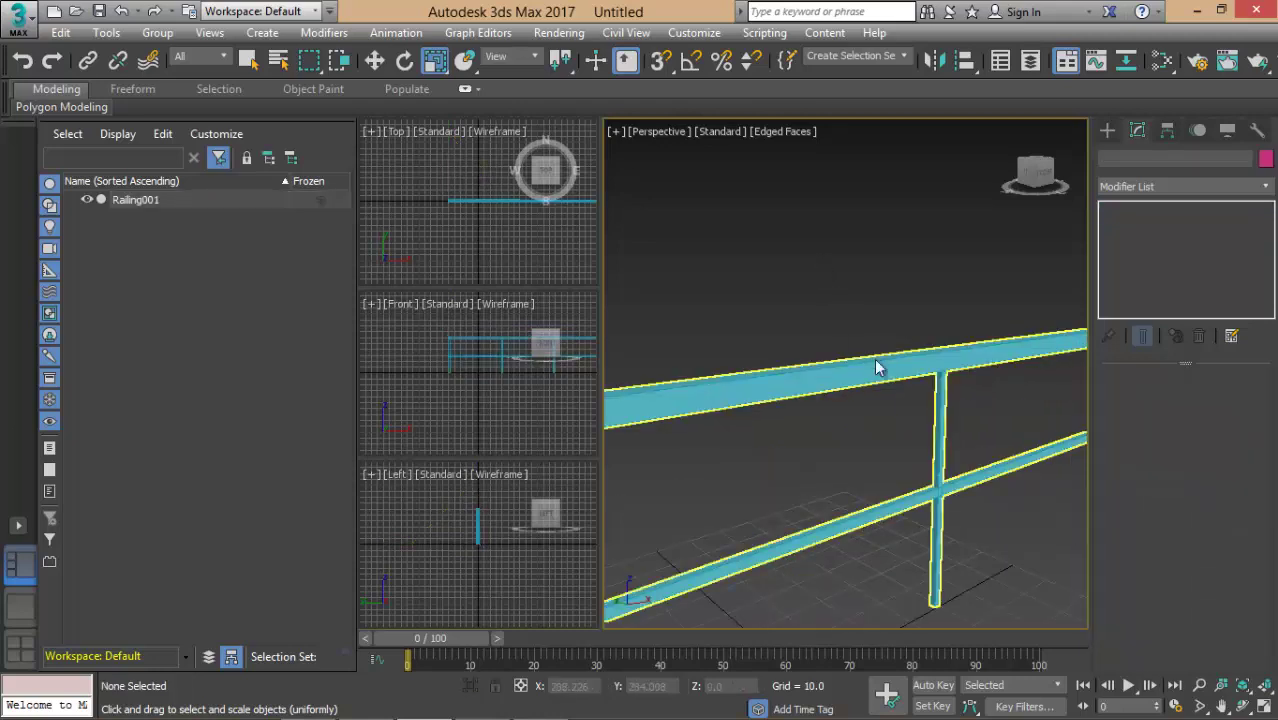
click(864, 359)
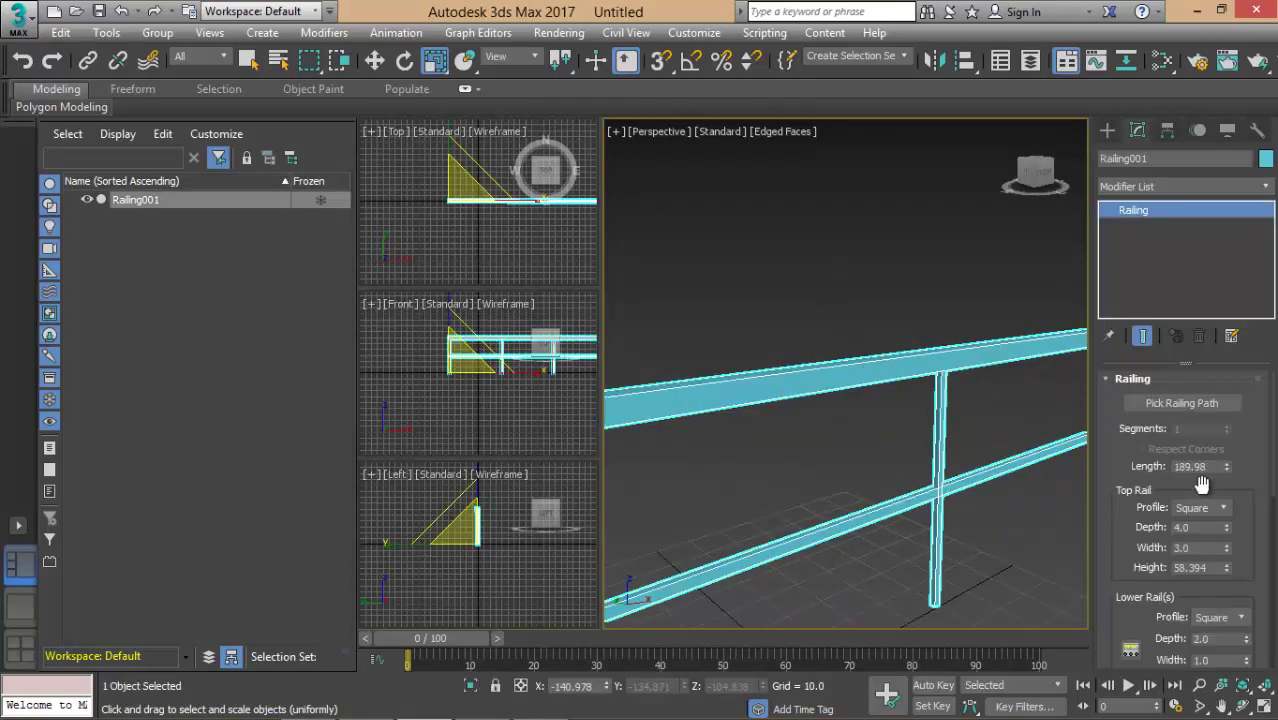
click(1199, 510)
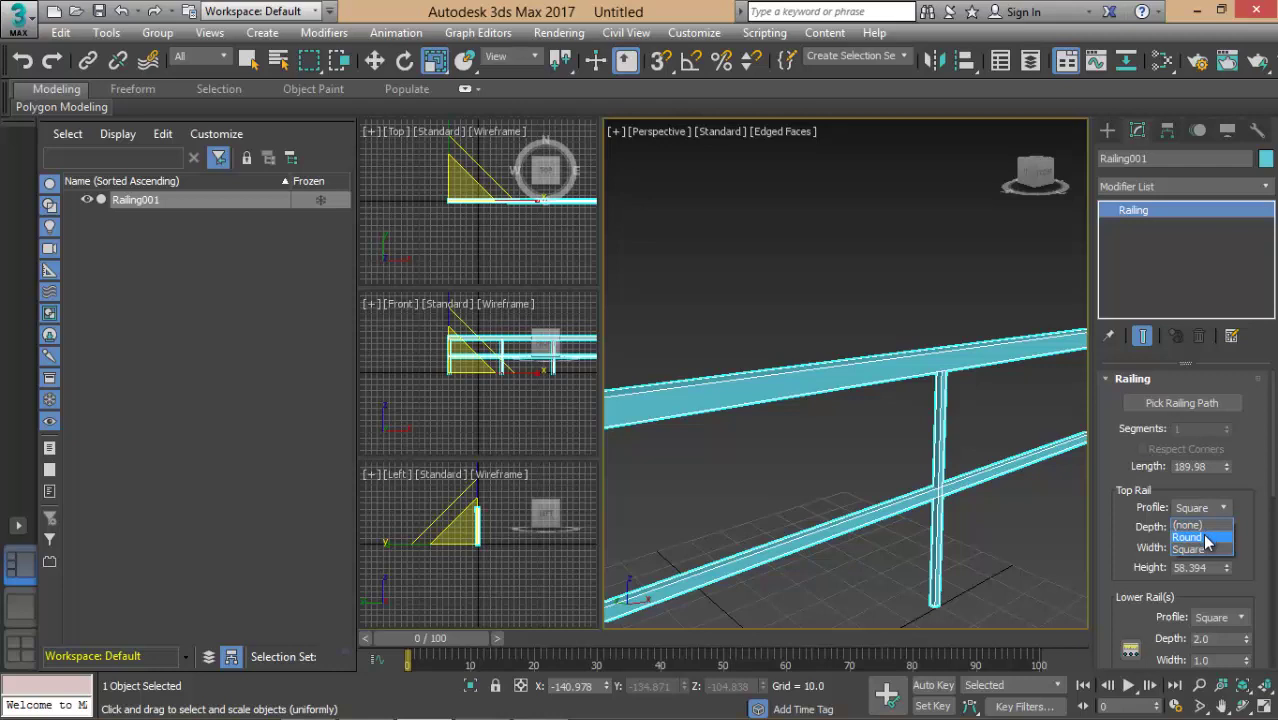
click(1190, 537)
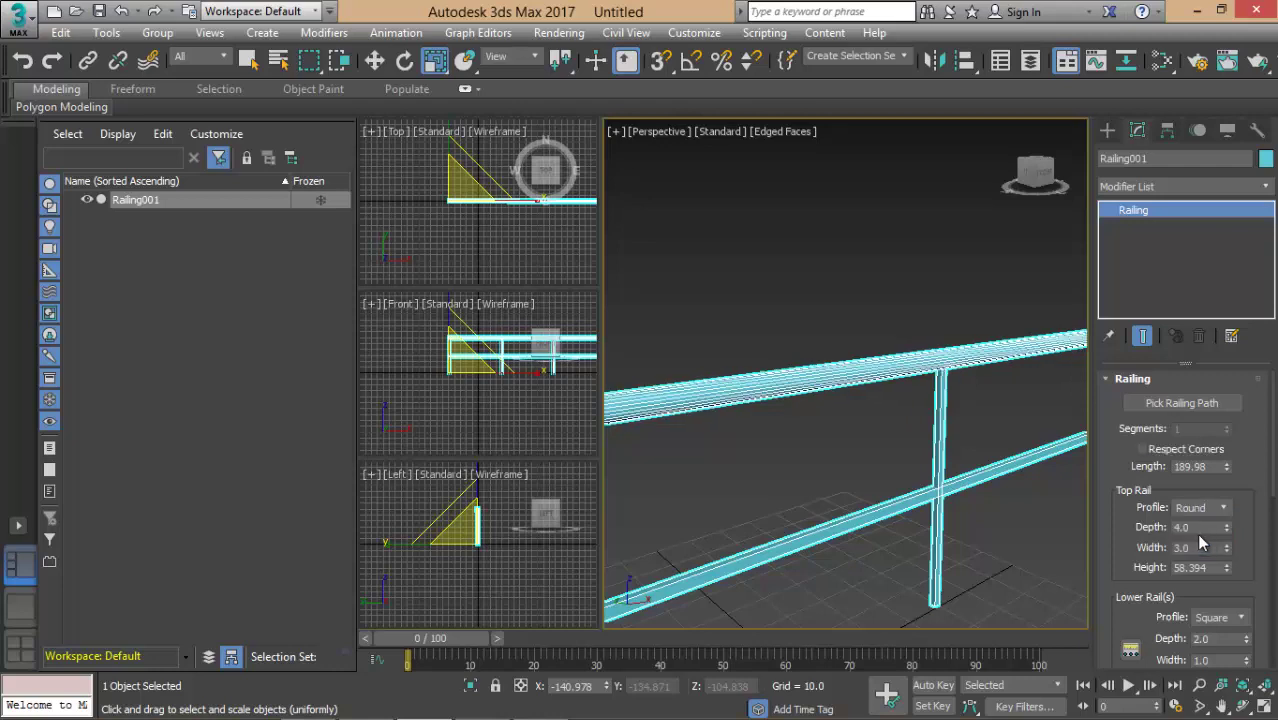
Set the top rail to 4.76 deep and 17.76 wide, at height 63.065
click(789, 302)
click(960, 462)
mouse_move(1249, 499)
mouse_down()
mouse_move(1255, 447)
mouse_move(1219, 458)
mouse_up()
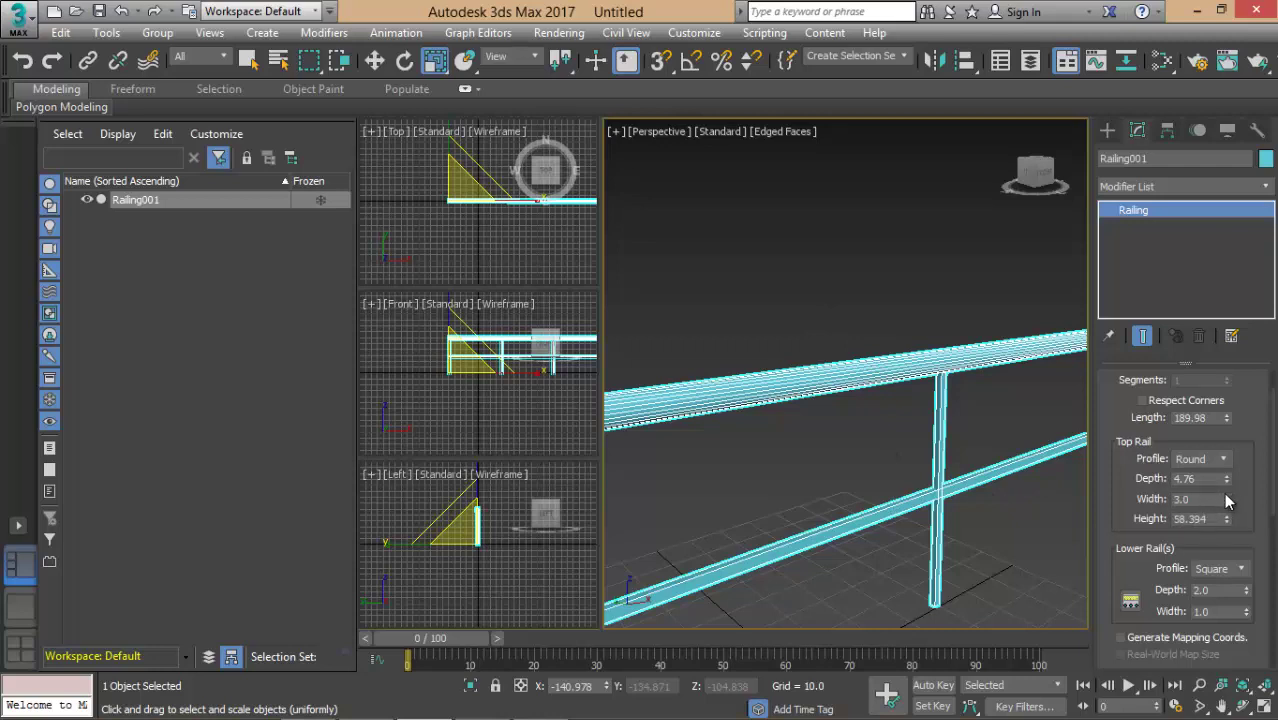
drag(1226, 499, 1172, 44)
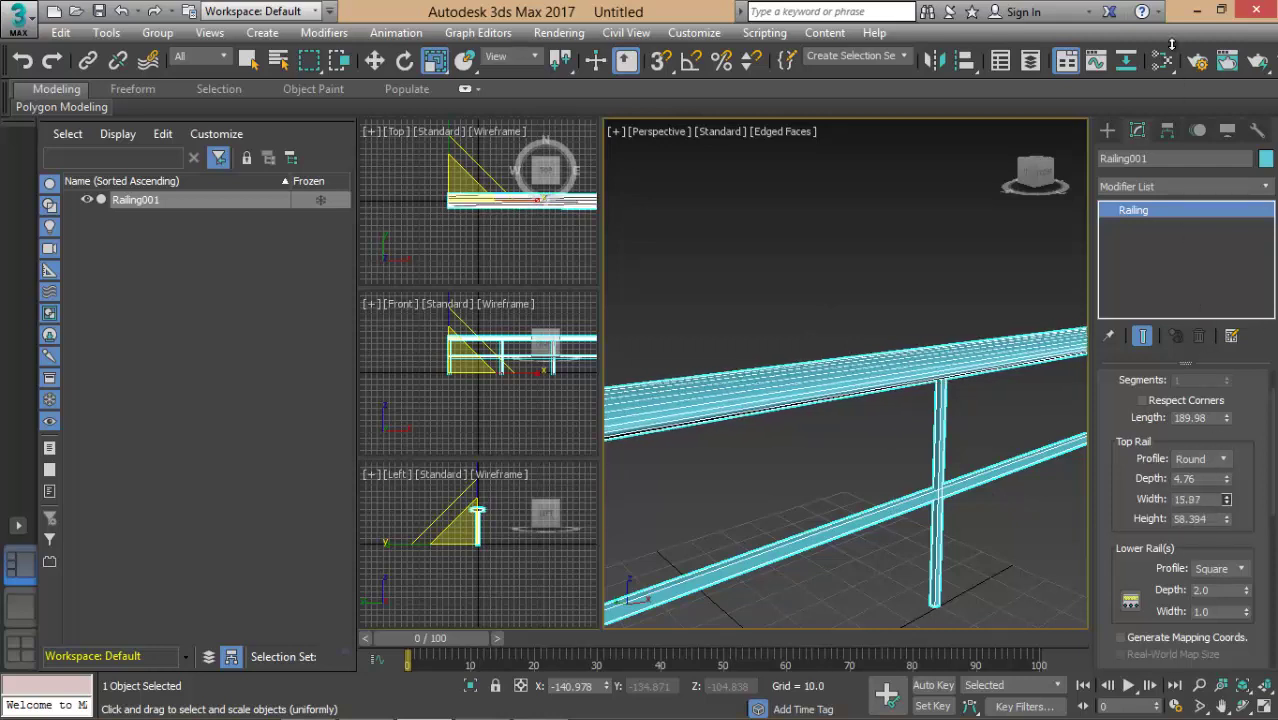
mouse_move(1172, 44)
mouse_down()
mouse_move(1180, 553)
mouse_move(1193, 36)
mouse_up()
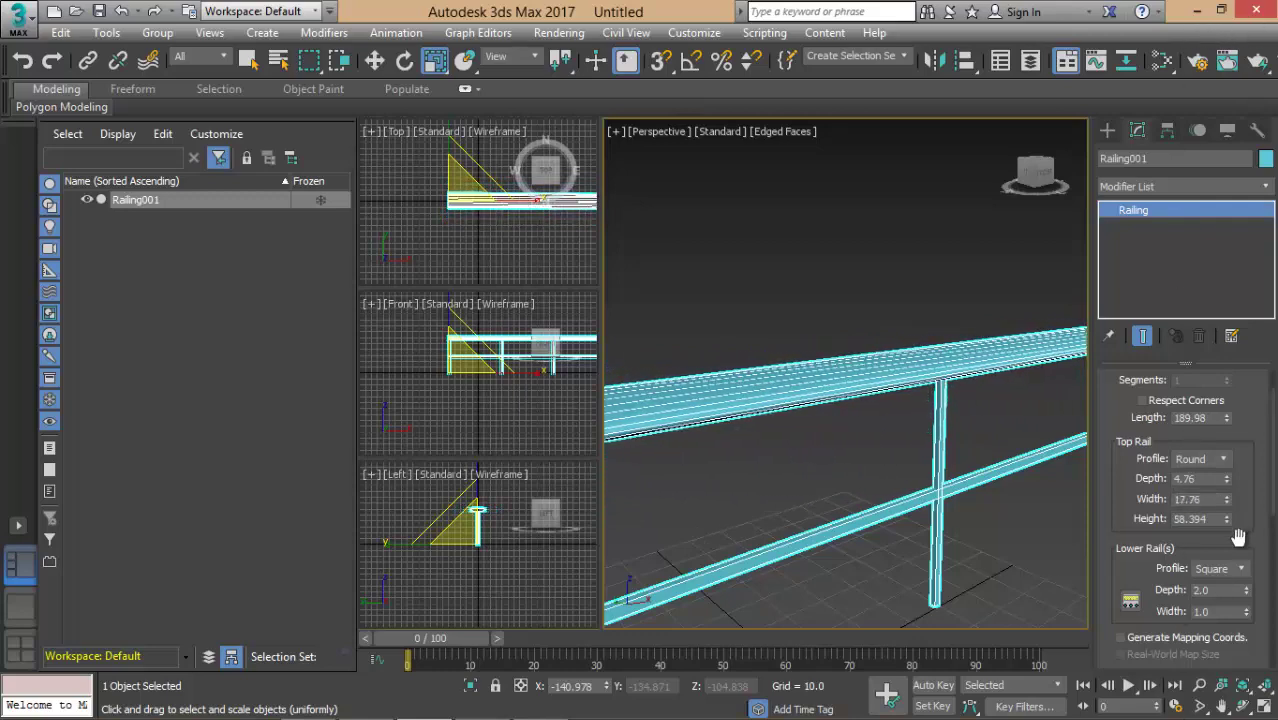
mouse_move(1226, 519)
mouse_down()
mouse_move(1221, 470)
mouse_move(1230, 519)
mouse_up()
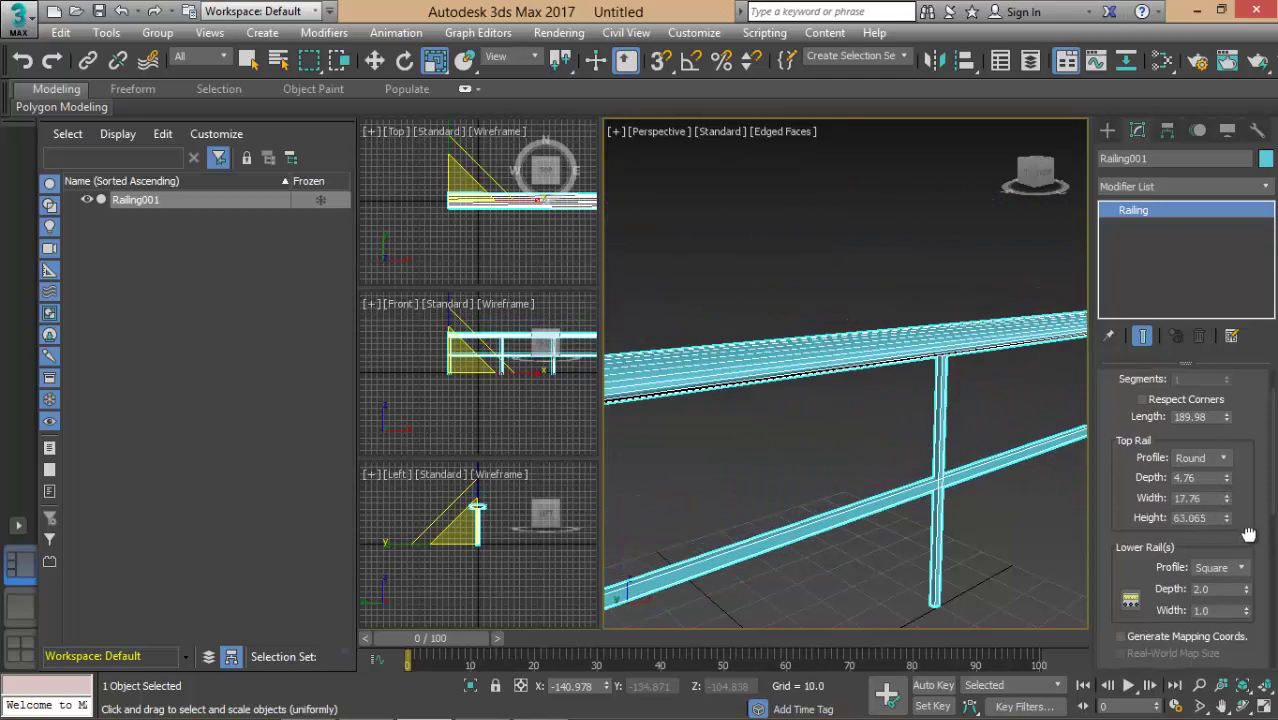
scroll(1245, 540, down, 3)
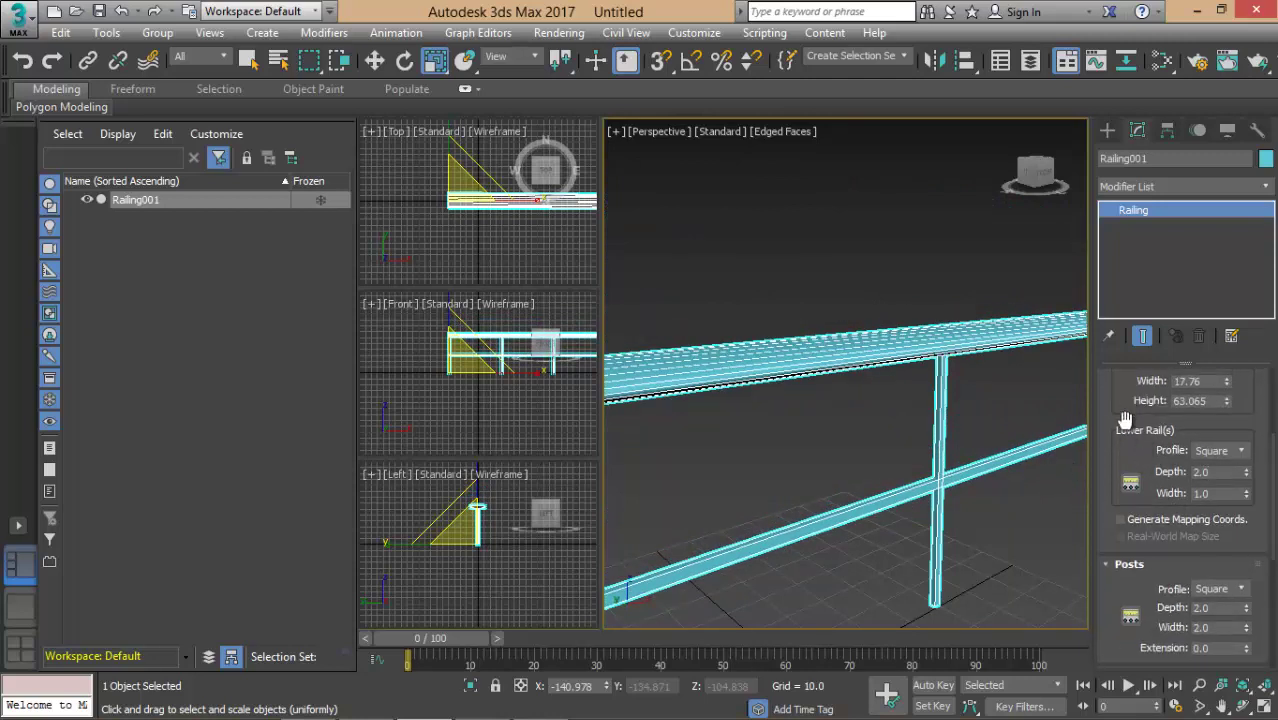
Make the lower rail Round, 2.702 deep and 1.36 wide, and frame the railing
click(1240, 451)
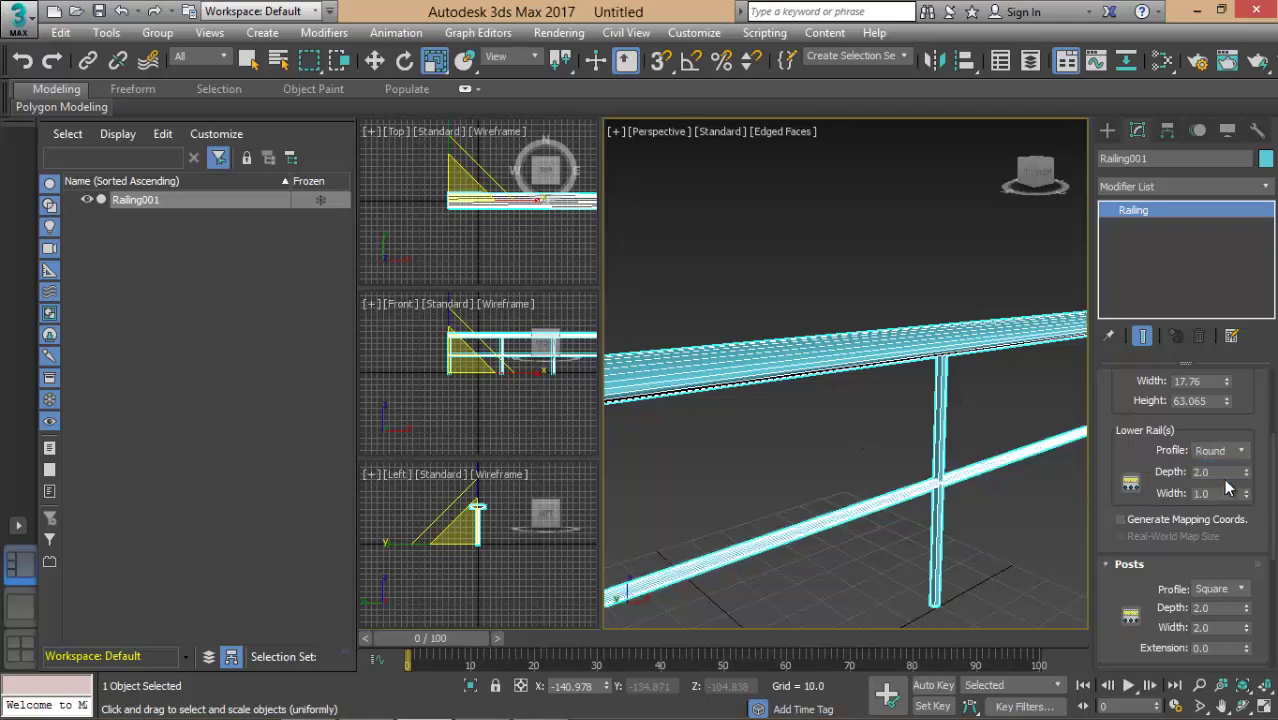
click(1228, 490)
mouse_move(1247, 472)
mouse_down()
mouse_move(1247, 455)
mouse_move(1246, 491)
mouse_up()
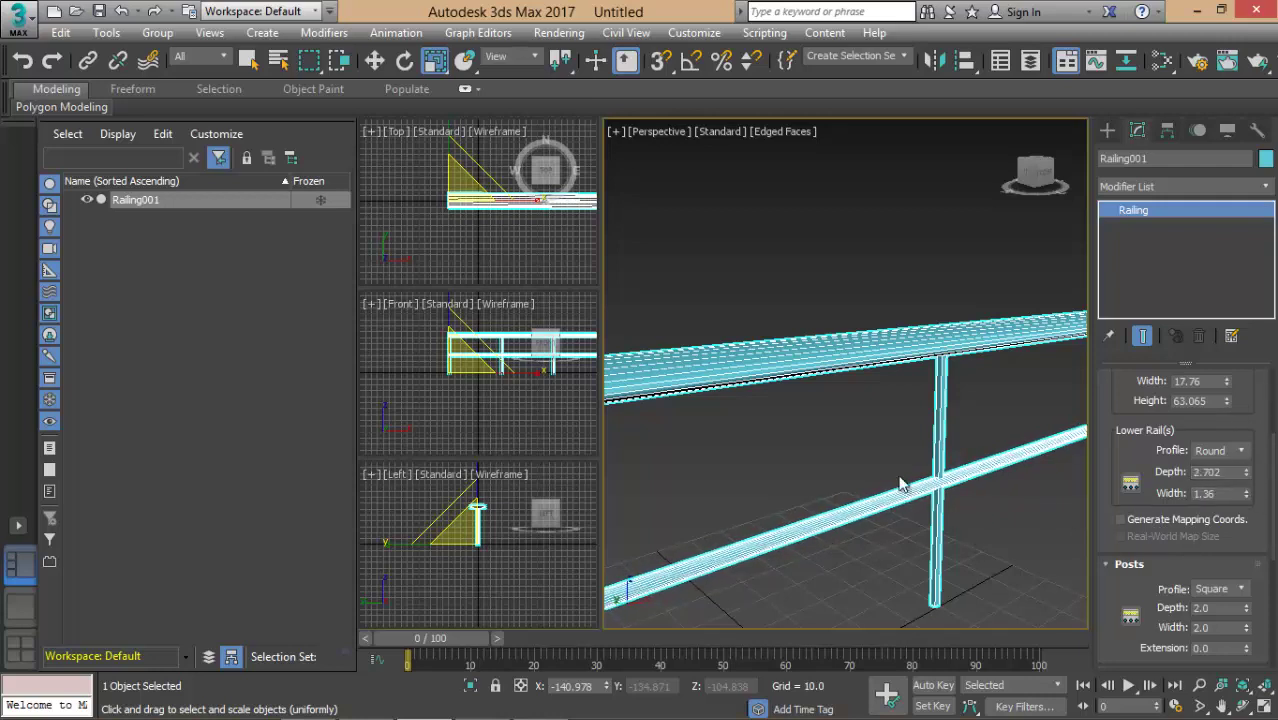
key(z)
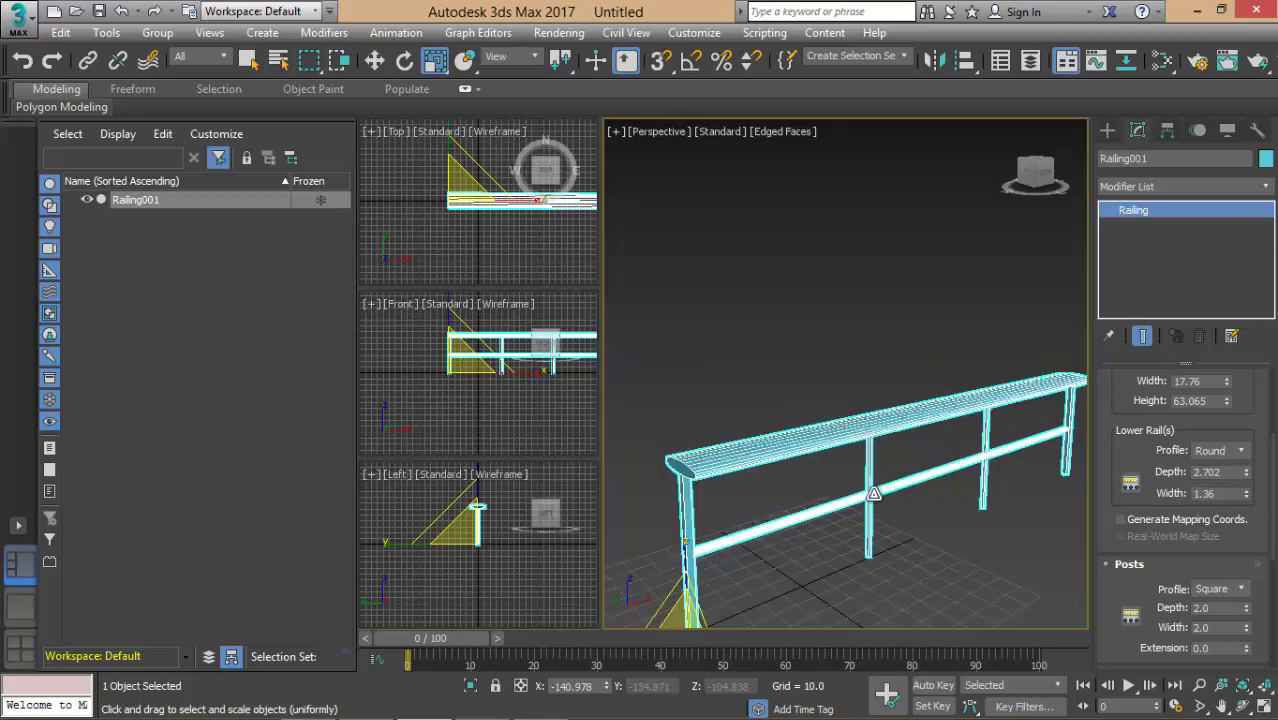
scroll(872, 494, up, 3)
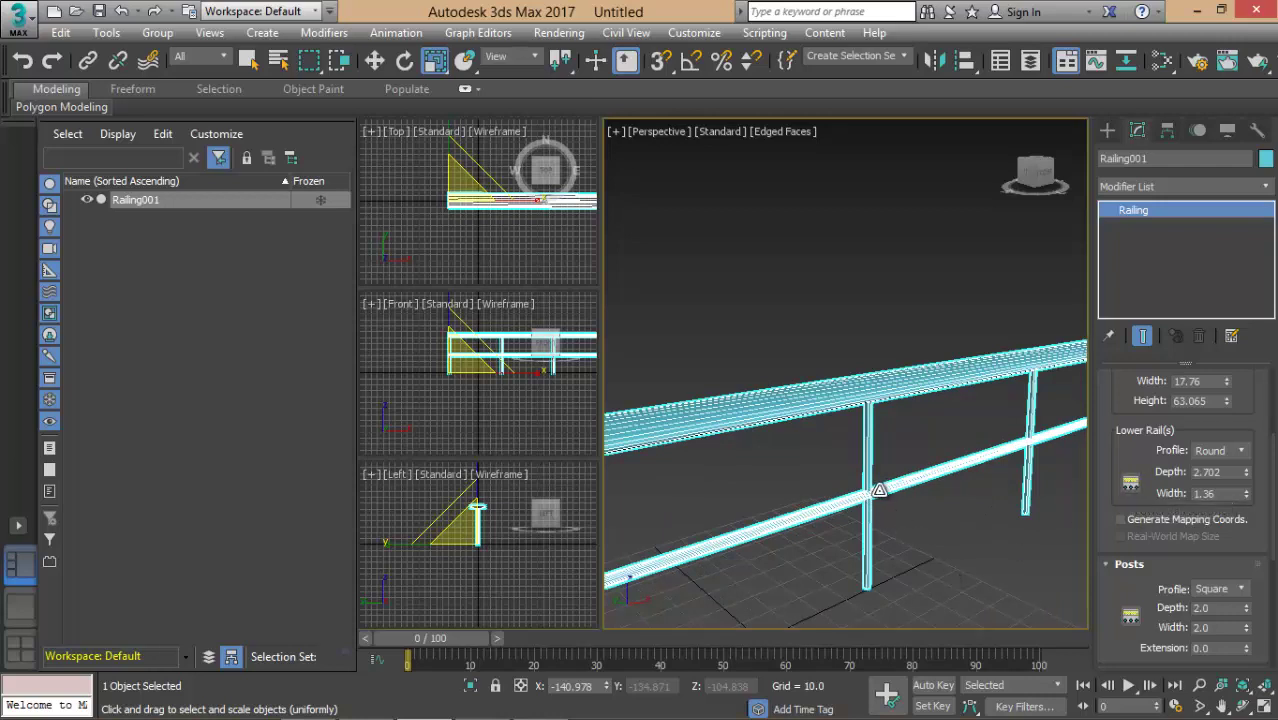
In Lower Rail Spacing, set Count to 2 with a fixed spacing of 32.443
click(1130, 484)
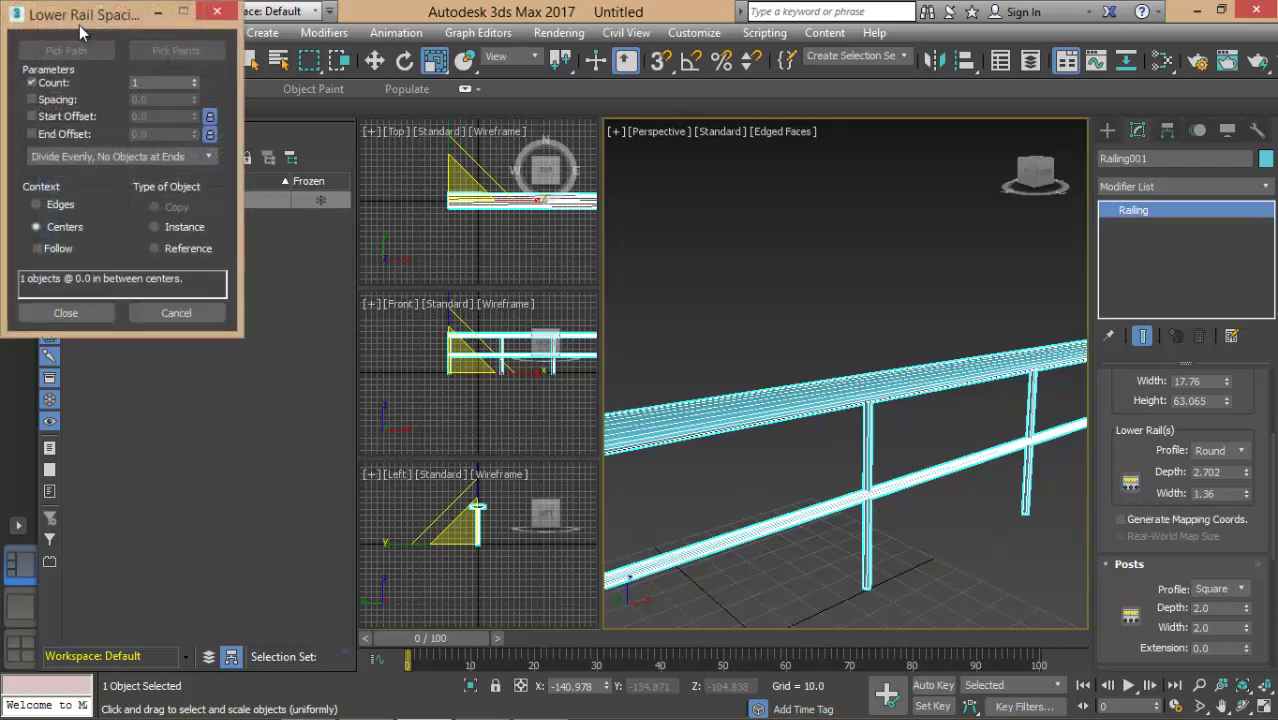
drag(79, 25, 456, 147)
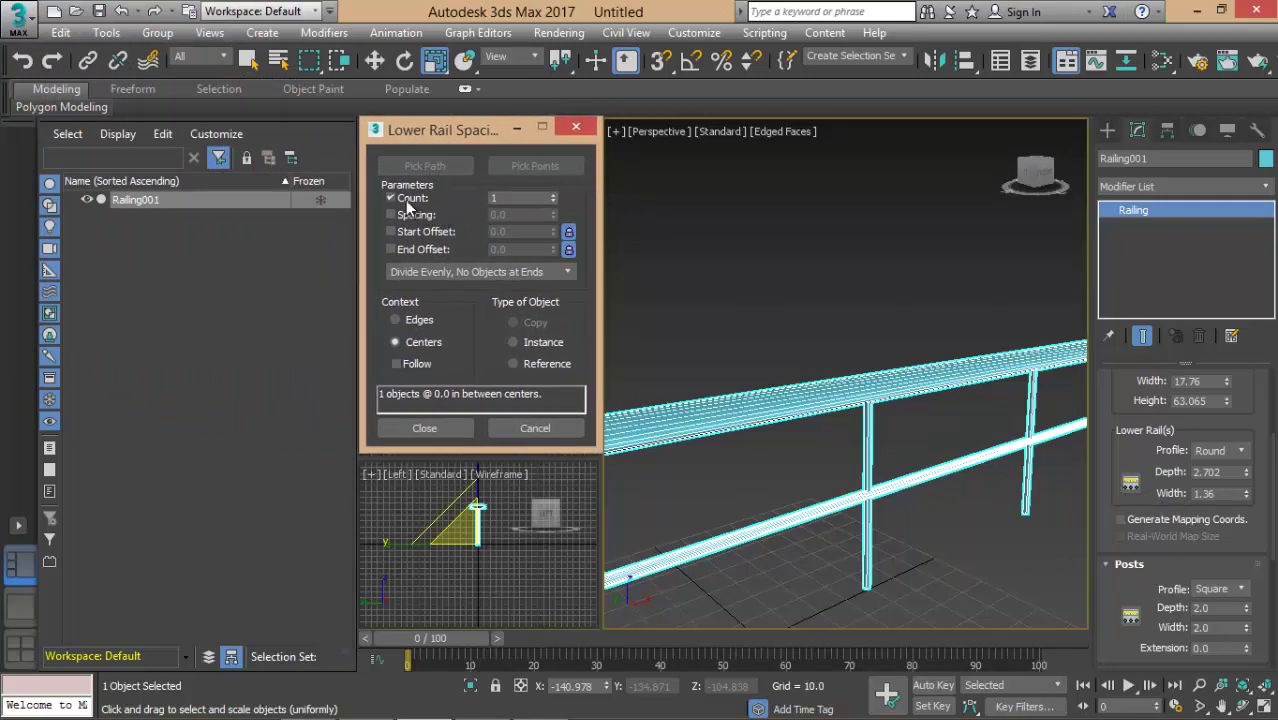
click(552, 194)
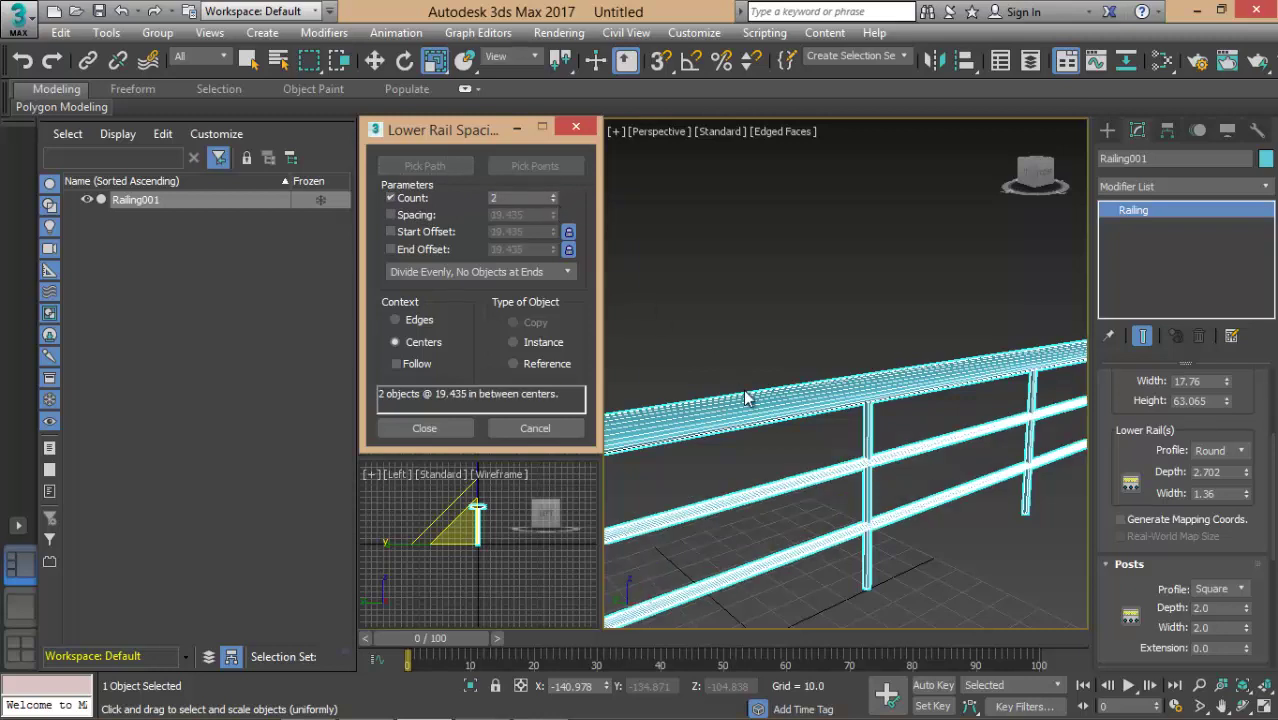
click(552, 194)
click(554, 201)
click(572, 233)
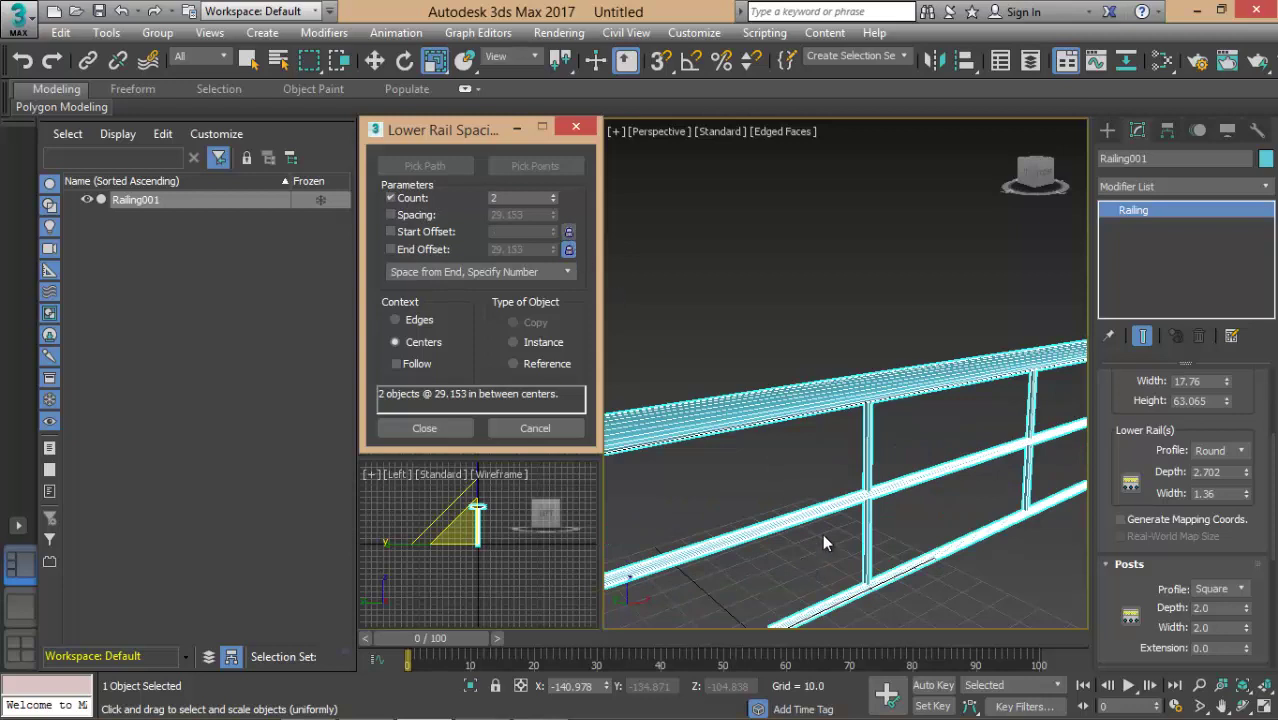
click(418, 215)
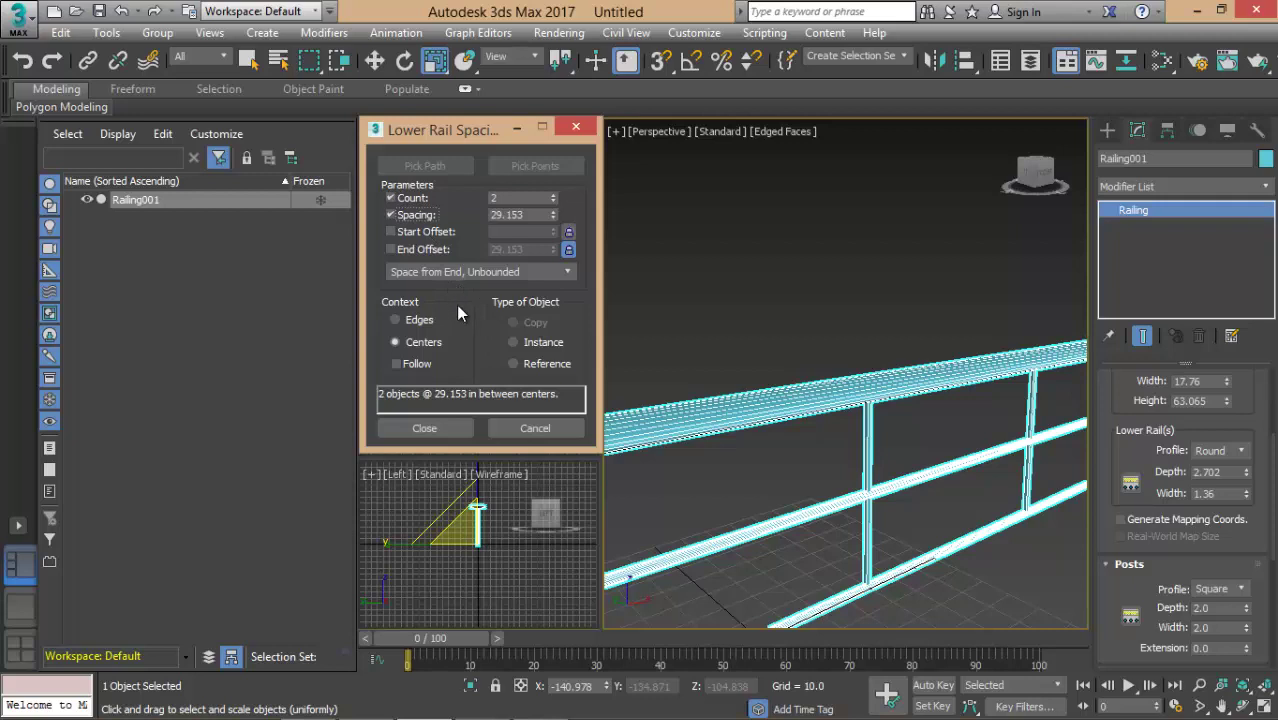
mouse_move(555, 220)
mouse_down()
mouse_move(556, 342)
mouse_move(589, 437)
mouse_up()
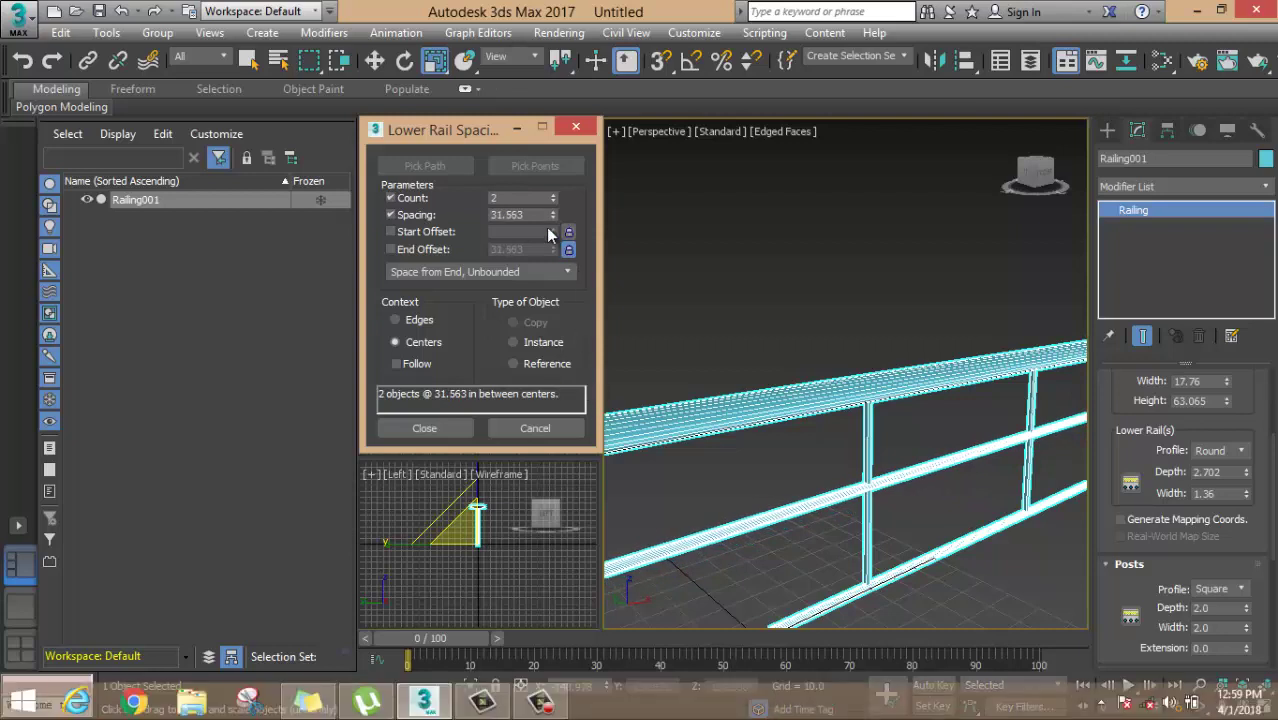
mouse_move(552, 215)
mouse_down()
mouse_move(559, 641)
mouse_move(582, 135)
mouse_up()
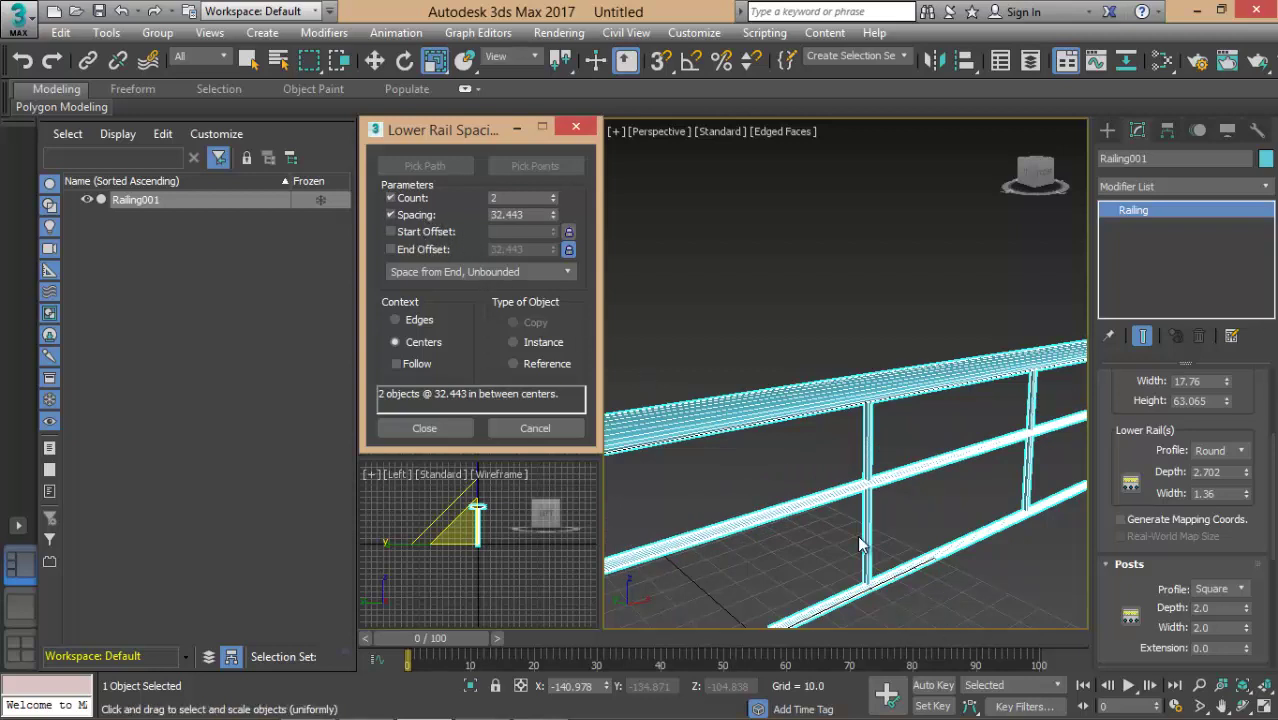
Enable a Start Offset of 11.77 for the lower rails
click(568, 250)
click(391, 231)
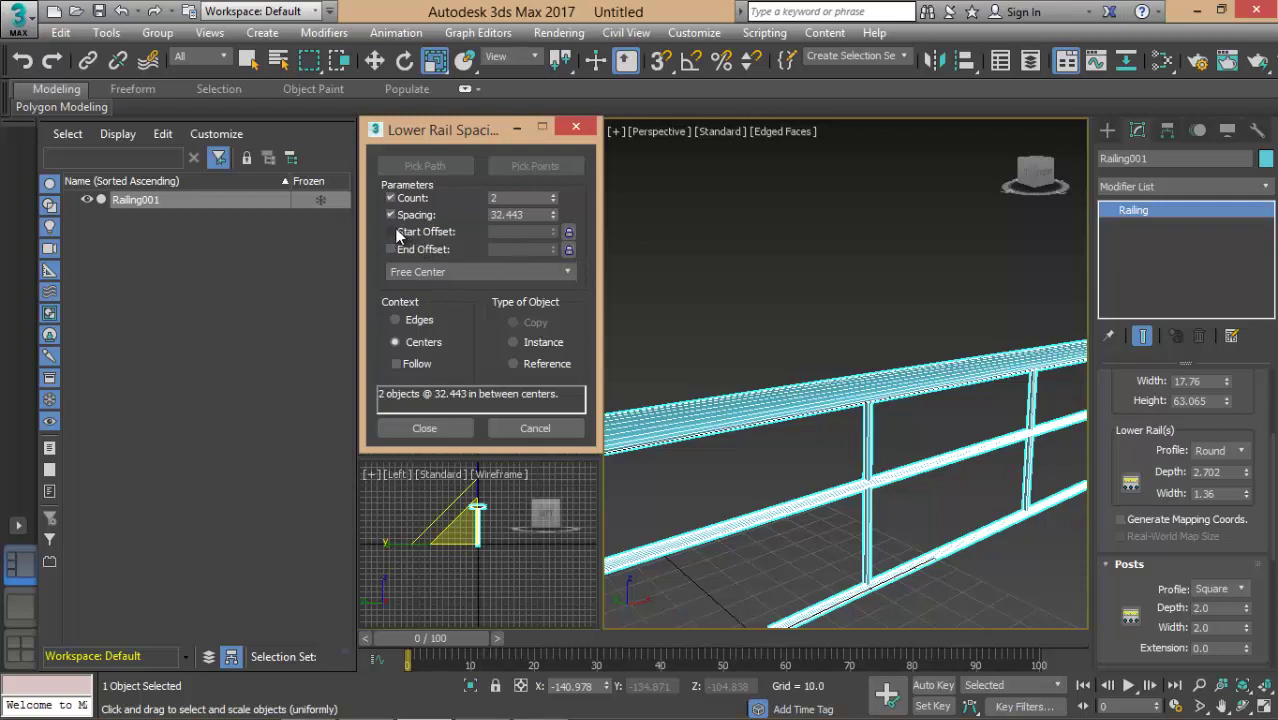
mouse_move(552, 231)
mouse_down()
mouse_move(543, 365)
mouse_move(497, 538)
mouse_up()
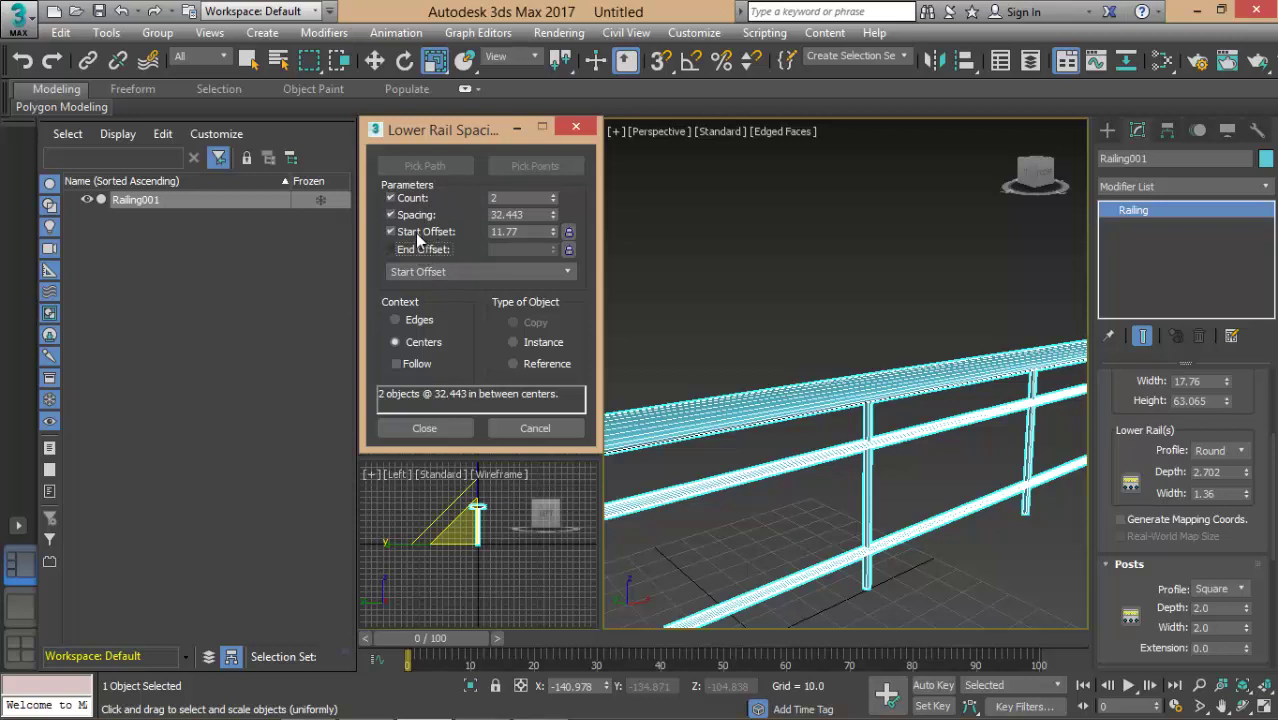
click(518, 199)
click(527, 233)
key(Return)
Uncheck Count, set End Offset to 13.983, and close the spacing dialog
click(389, 197)
click(390, 249)
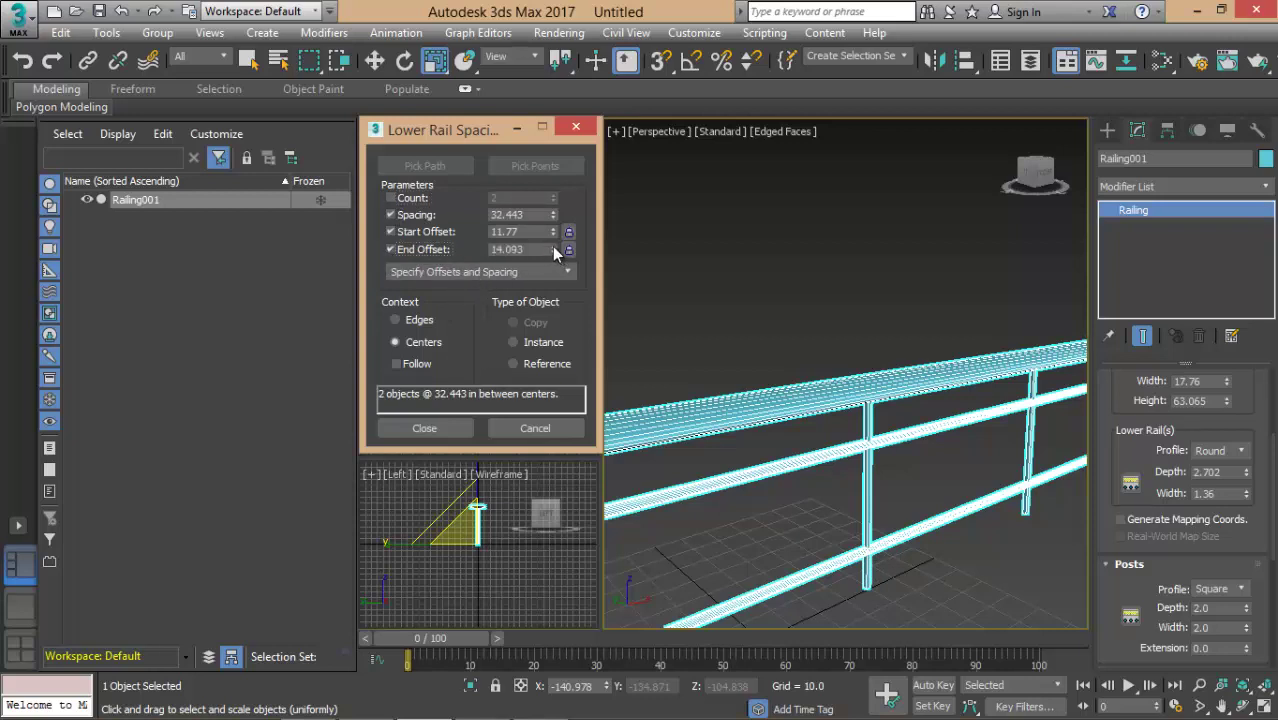
mouse_move(552, 251)
mouse_down()
mouse_move(555, 230)
mouse_move(553, 249)
mouse_up()
click(557, 254)
click(576, 127)
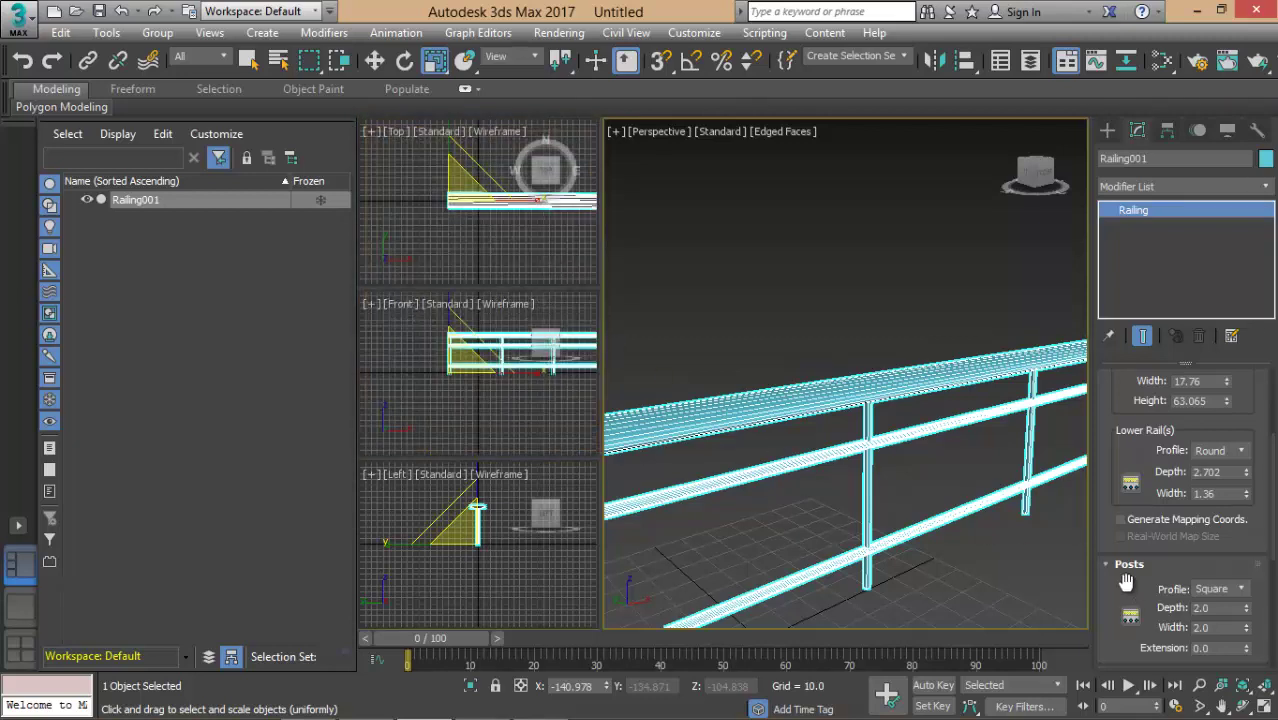
Change the posts' profile to Round
drag(1125, 585, 1115, 398)
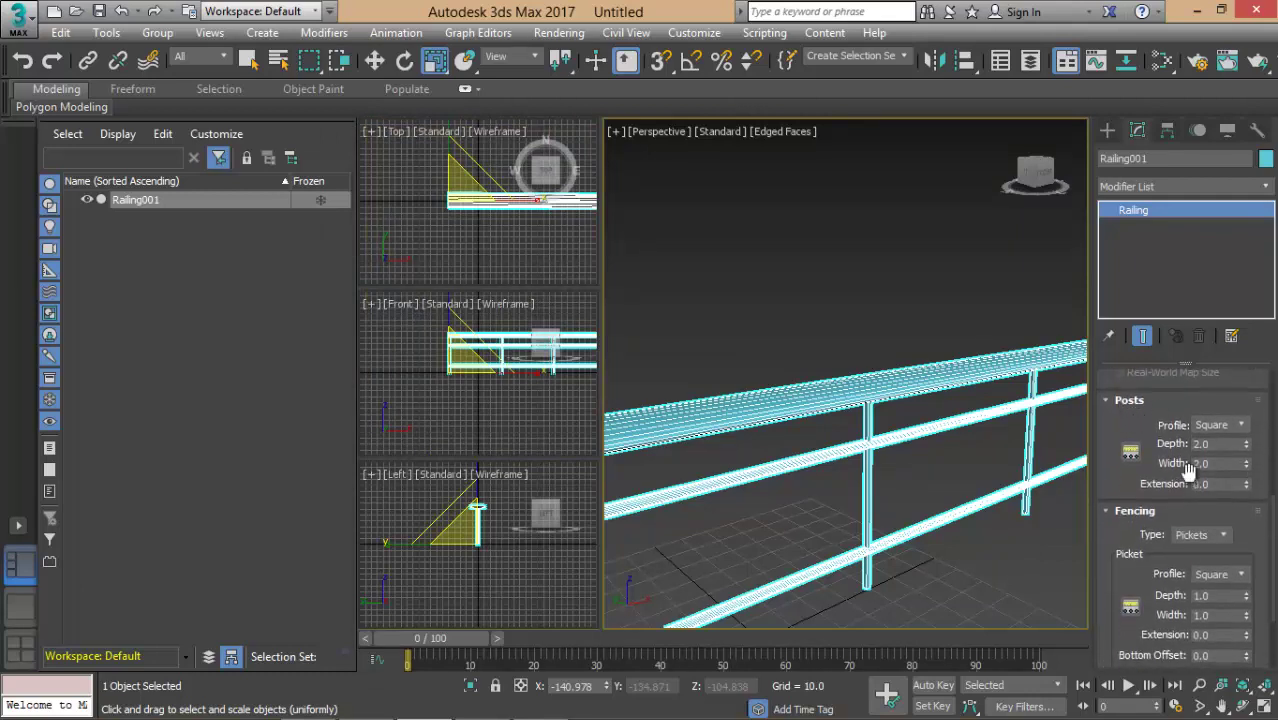
click(1226, 426)
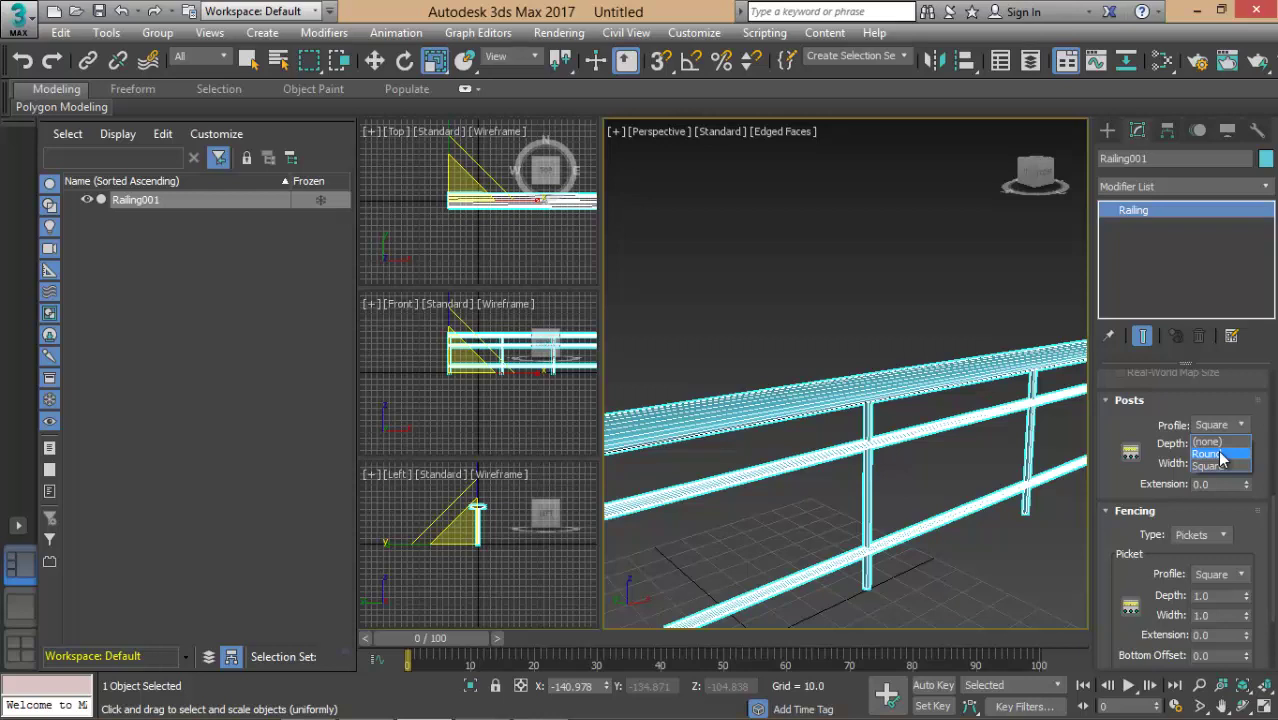
click(1206, 454)
scroll(865, 500, down, 5)
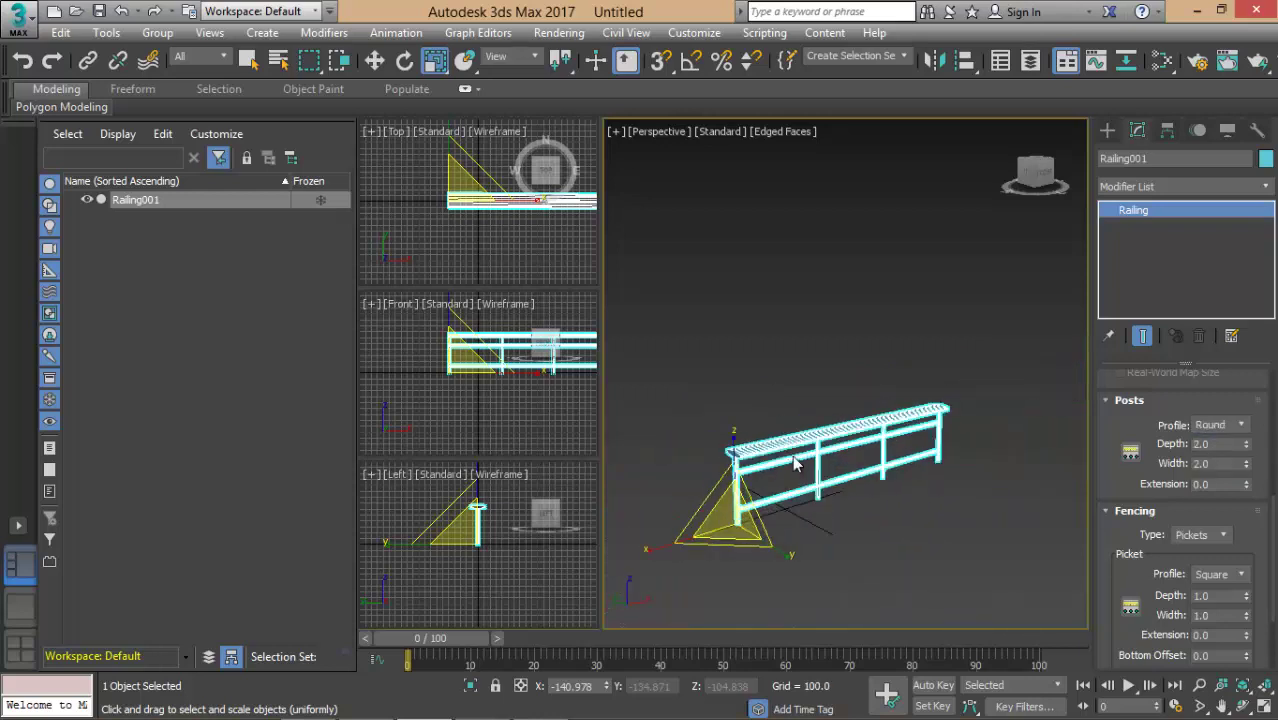
click(867, 541)
click(709, 566)
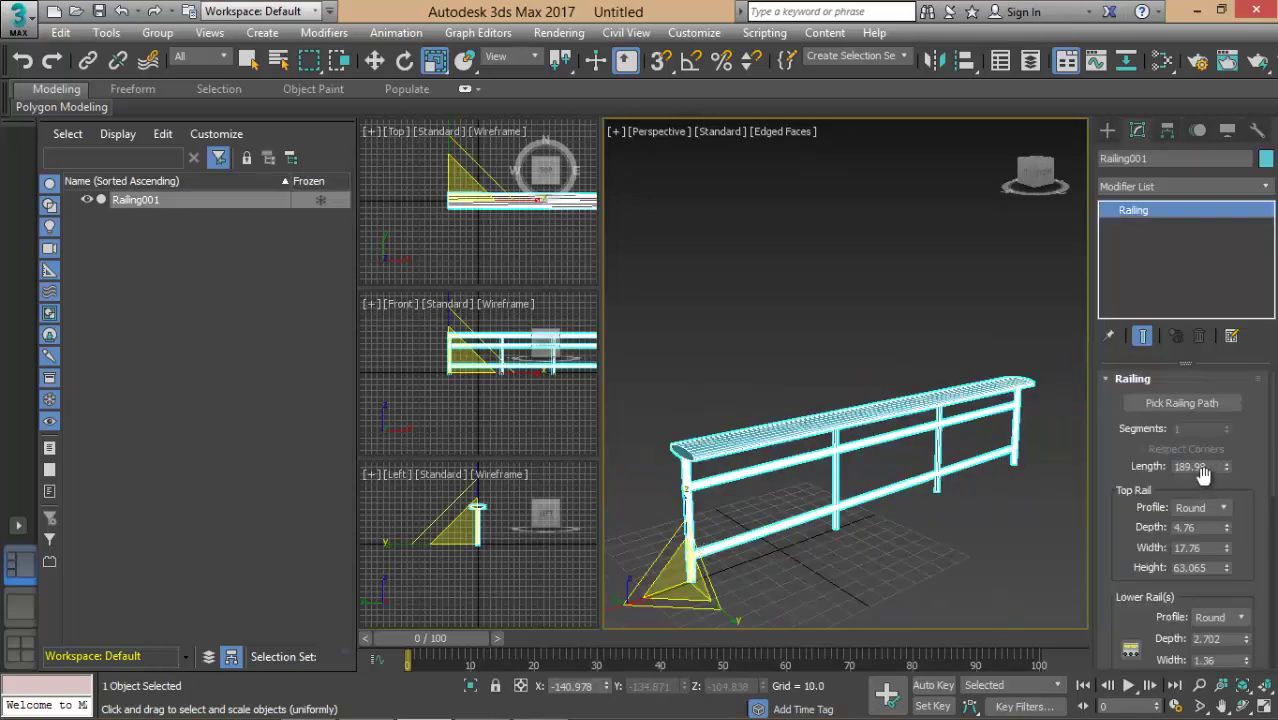
Change the top rail profile to Square
click(1226, 508)
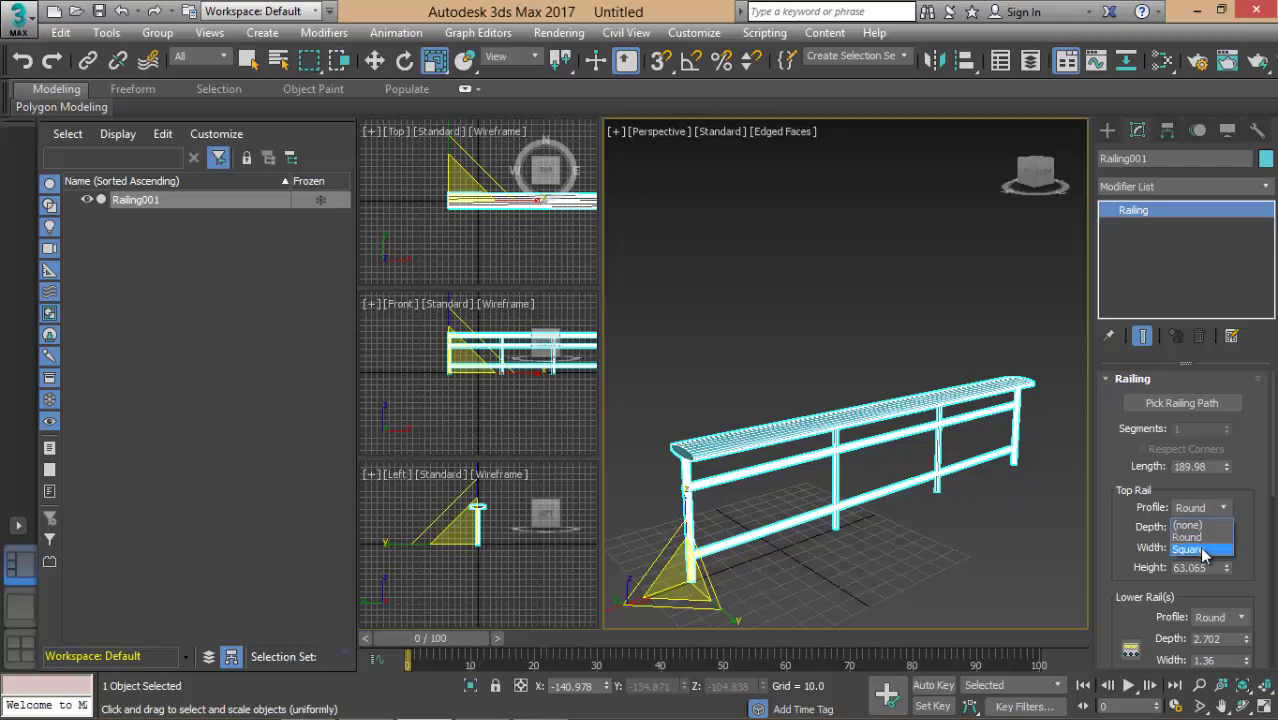
click(1200, 548)
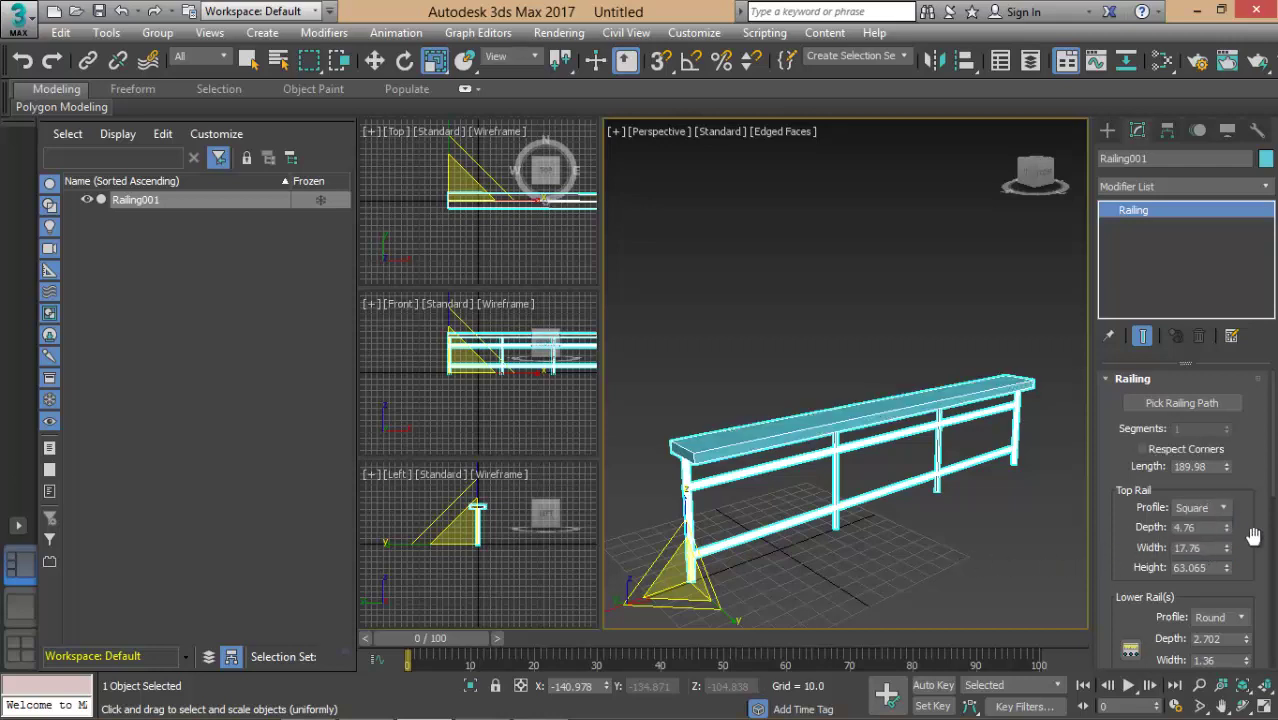
scroll(1255, 530, down, 3)
scroll(1258, 488, down, 2)
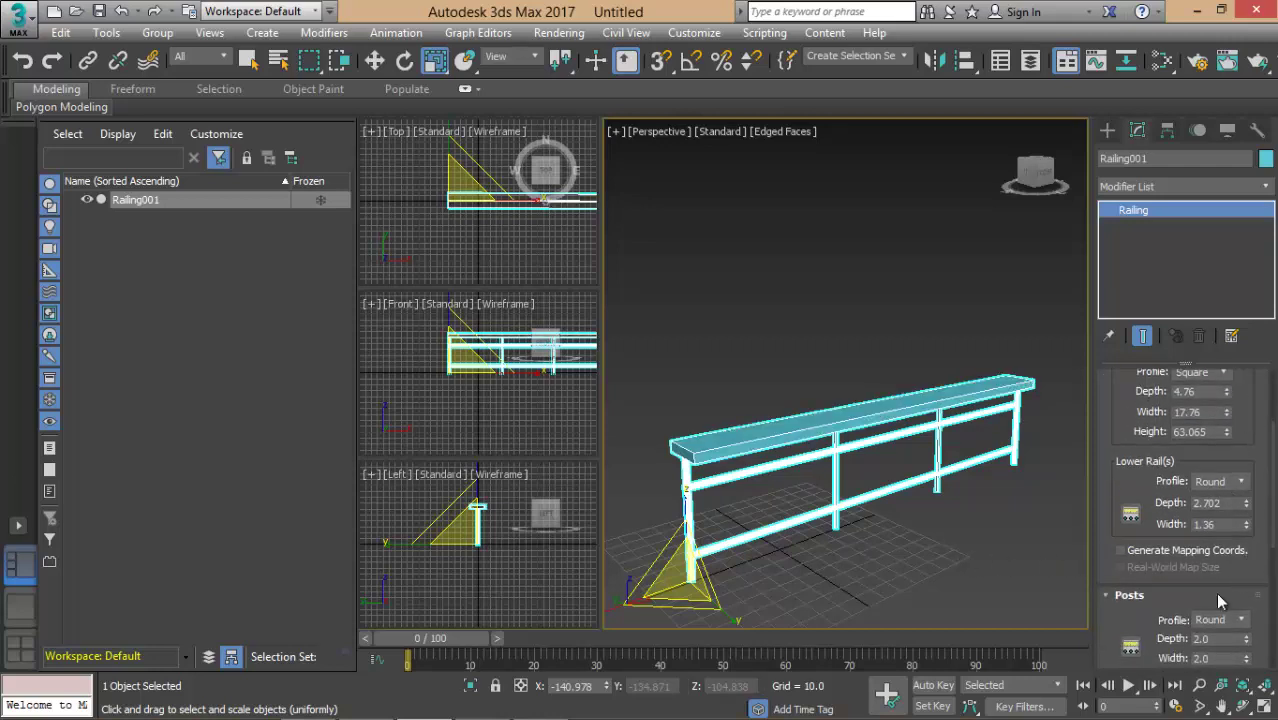
scroll(1215, 592, down, 1)
scroll(1228, 540, down, 2)
Make the posts Square and increase the post depth to 2.36
click(1232, 512)
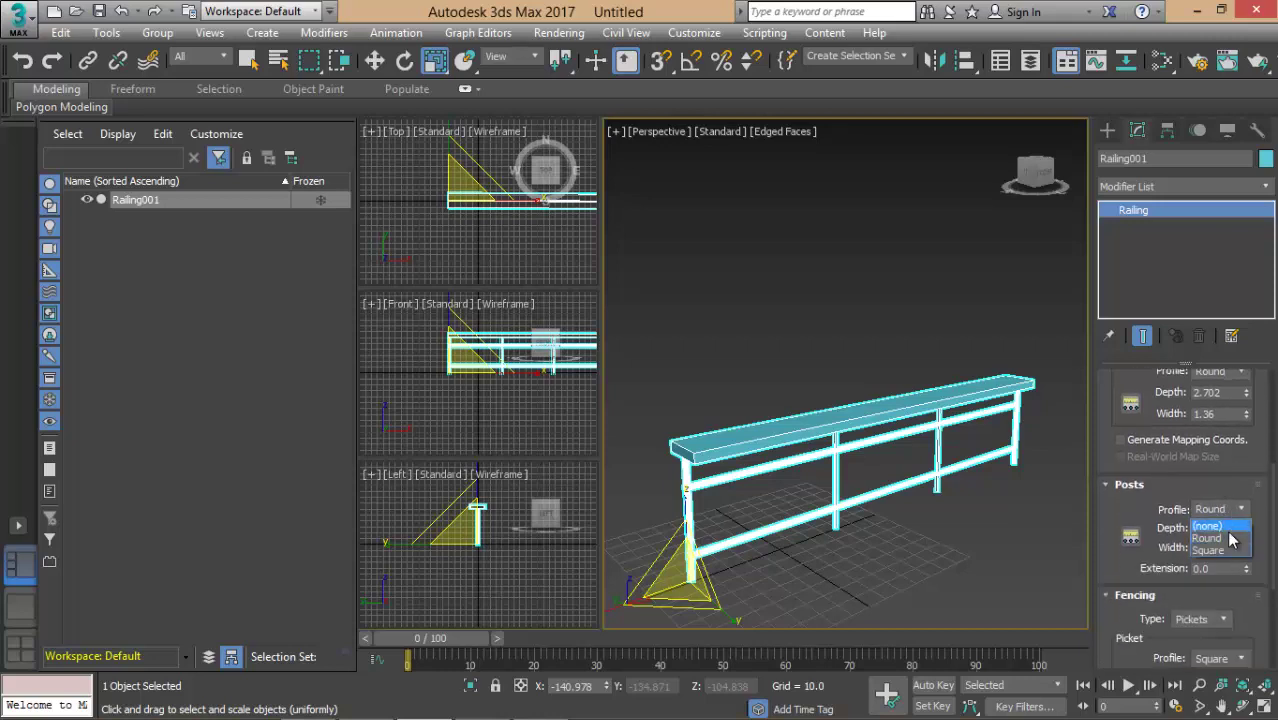
click(1224, 552)
click(996, 547)
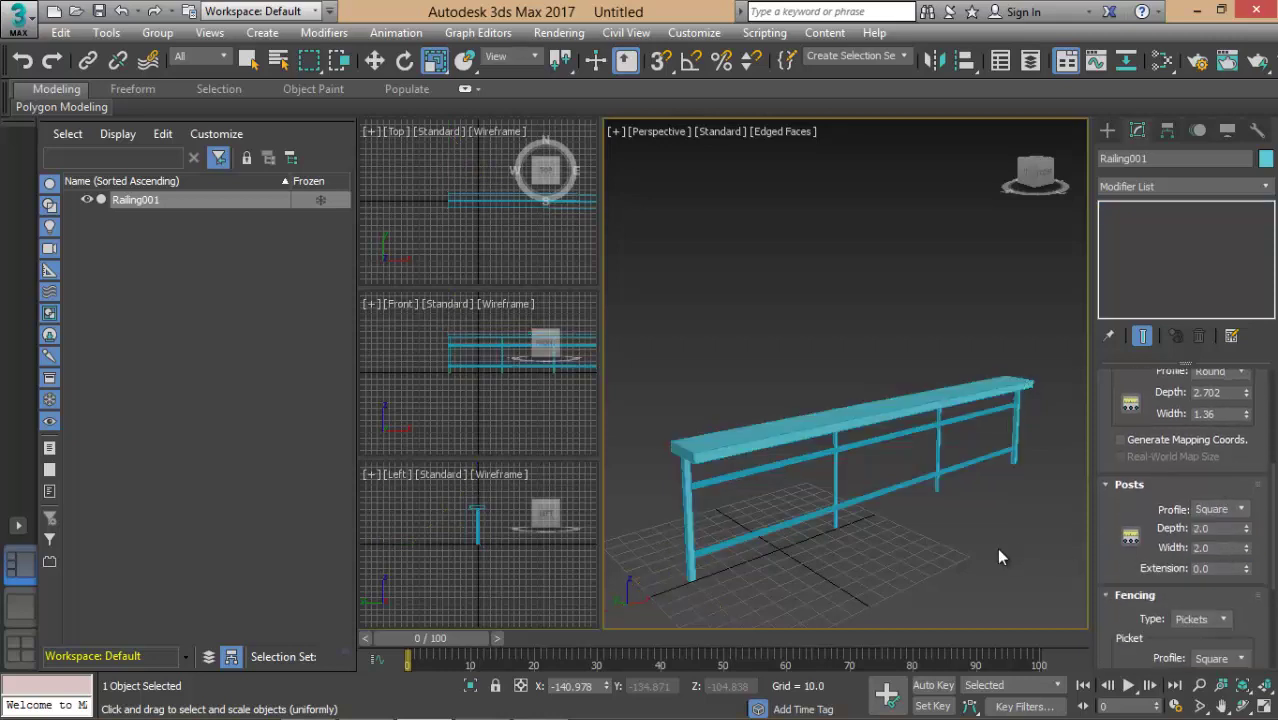
scroll(688, 532, up, 3)
middle_drag(688, 532, 727, 514)
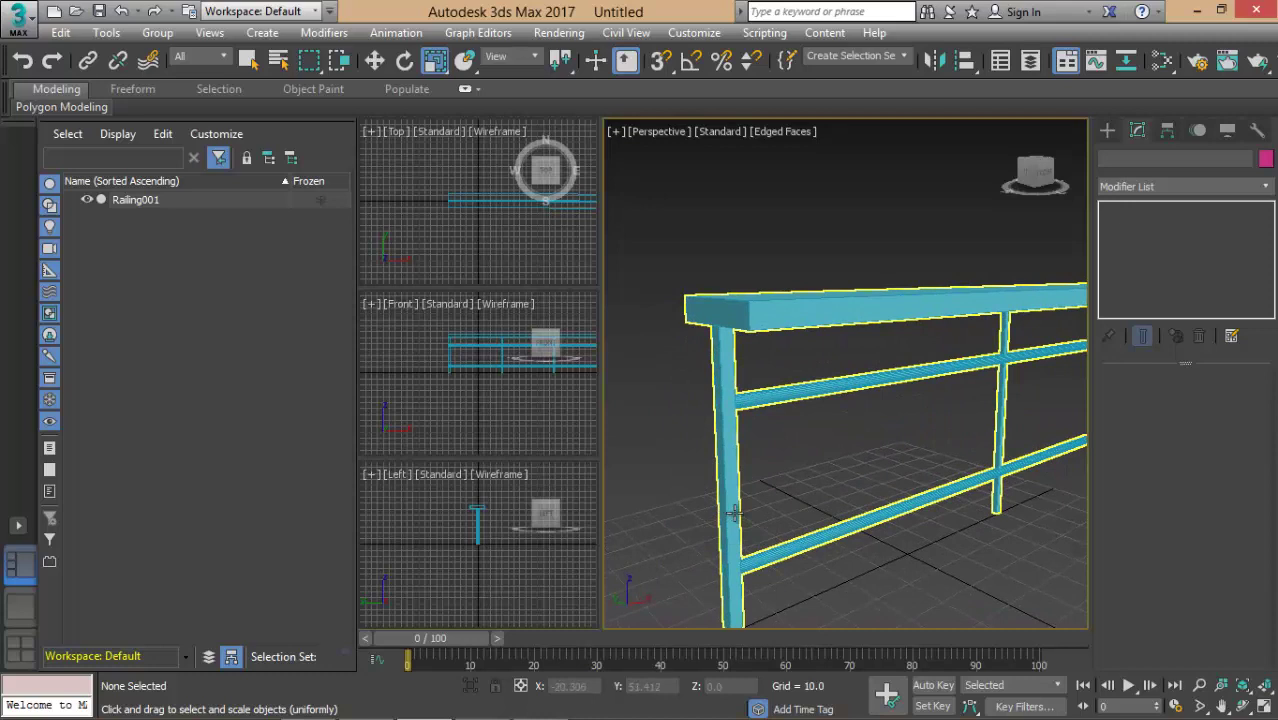
click(734, 515)
scroll(1140, 593, down, 2)
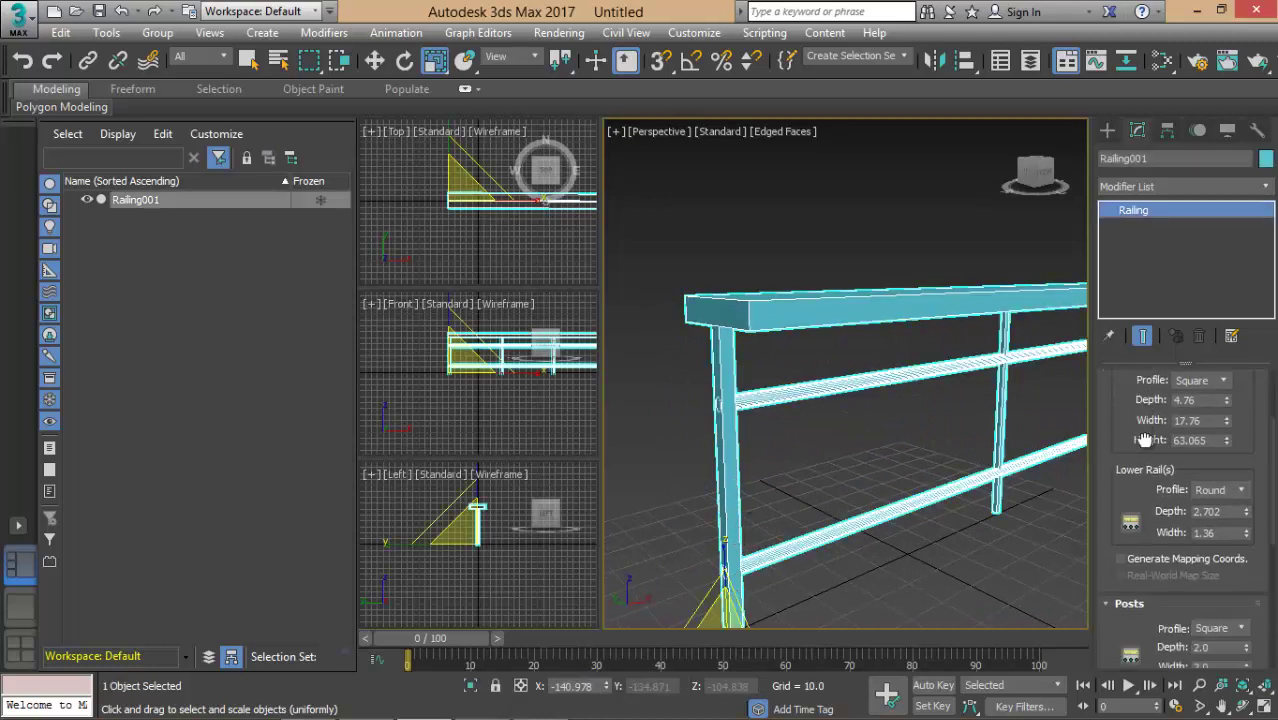
scroll(1158, 491, down, 3)
drag(1131, 543, 1143, 492)
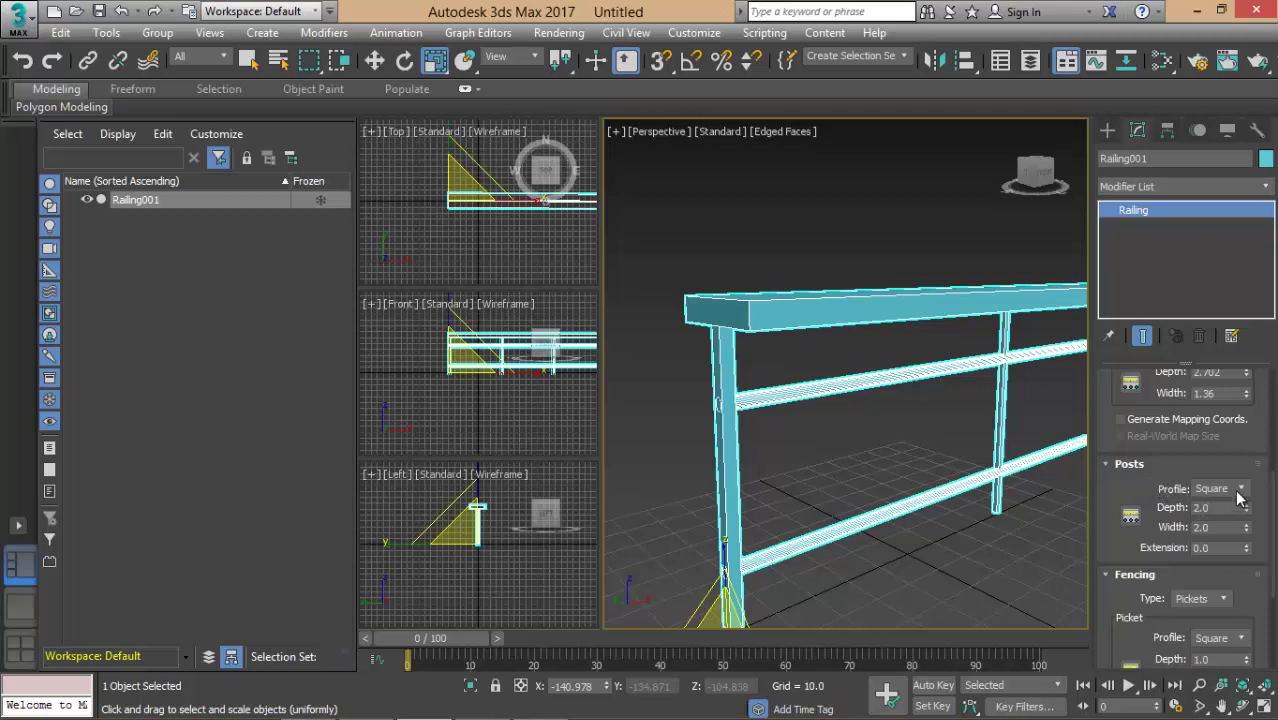
mouse_move(1246, 507)
mouse_down()
mouse_move(1246, 423)
mouse_move(1246, 530)
mouse_up()
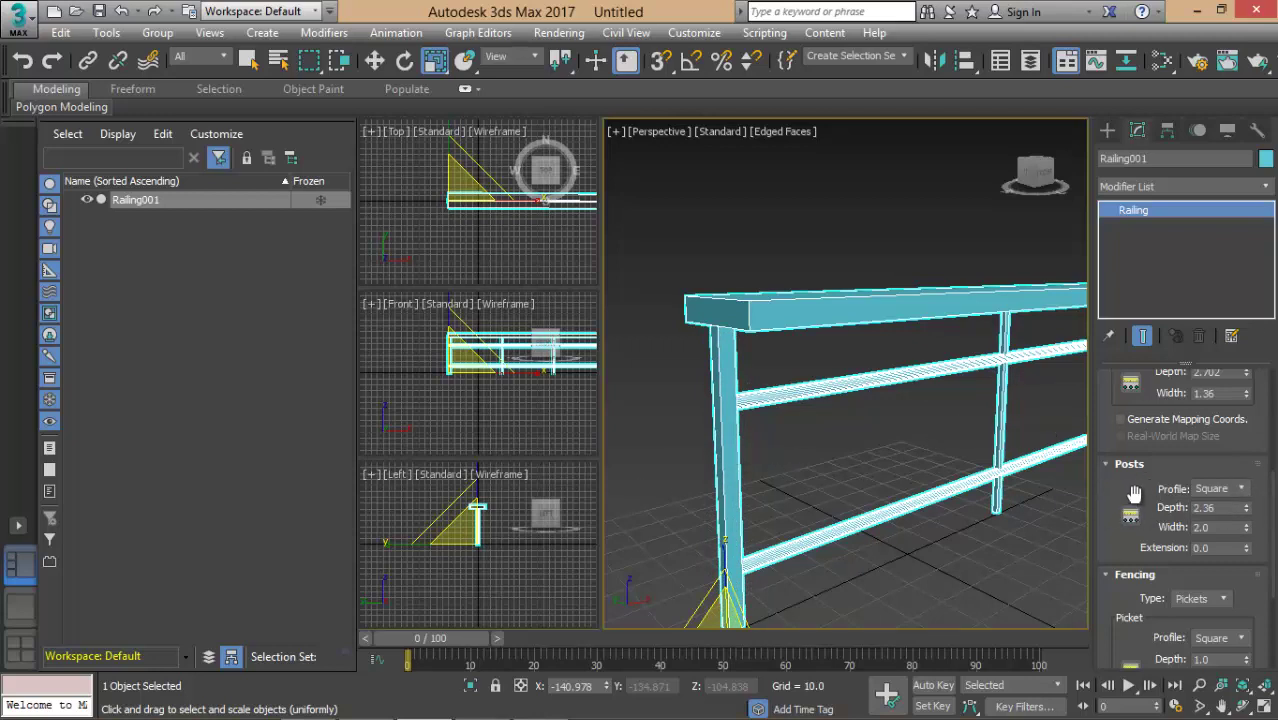
drag(1130, 488, 1127, 436)
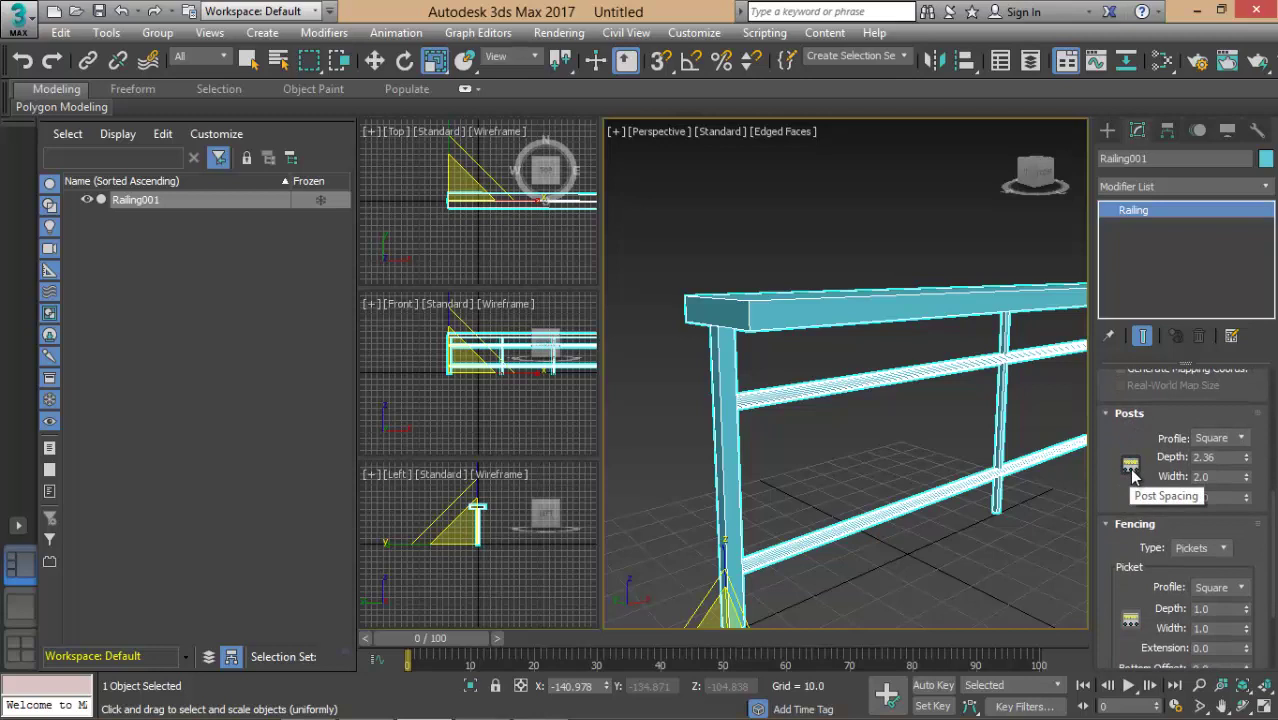
Raise the post count to 5, spaced 46.995 apart, and close Post Spacing
click(1131, 466)
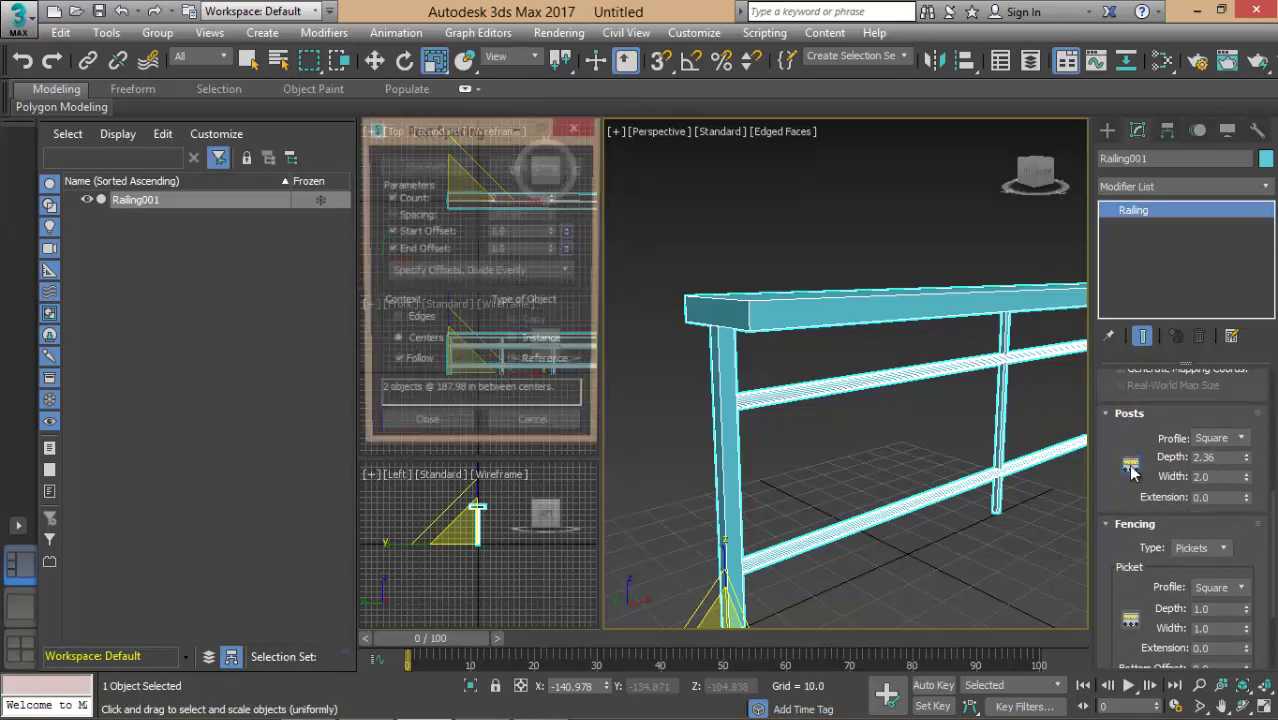
click(553, 194)
click(553, 194)
click(553, 194)
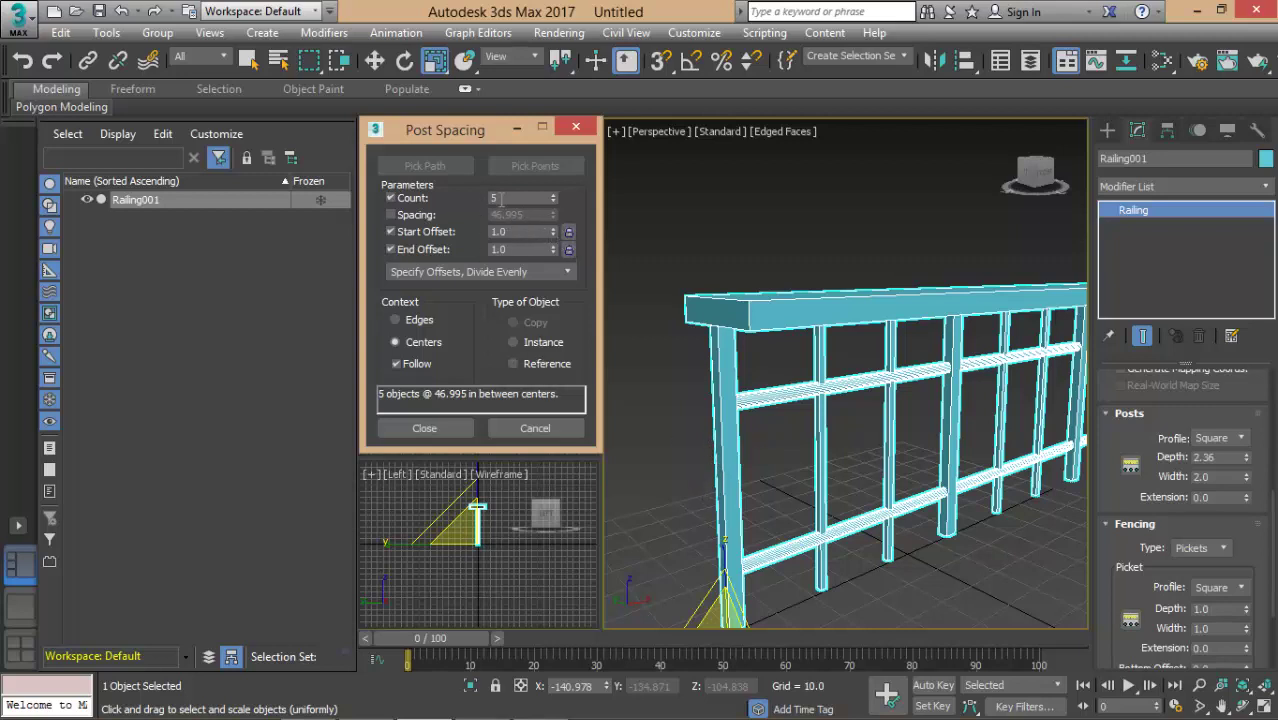
click(576, 127)
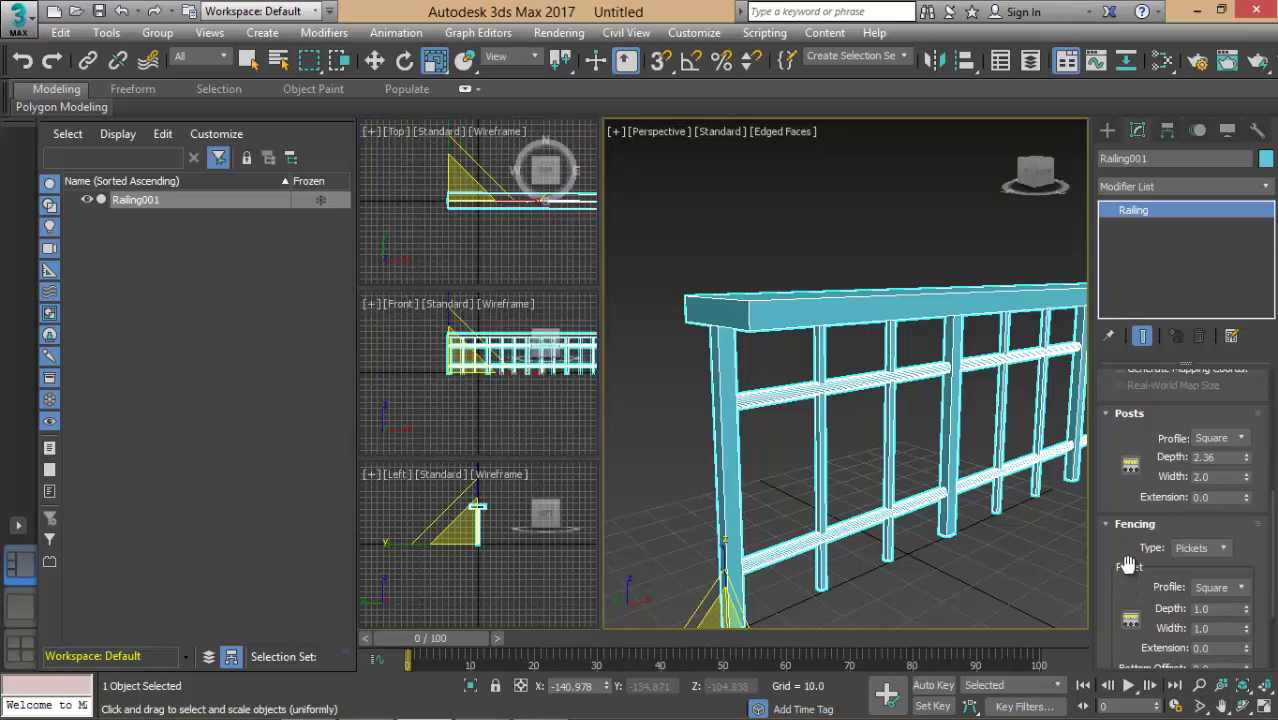
drag(1130, 548, 1153, 455)
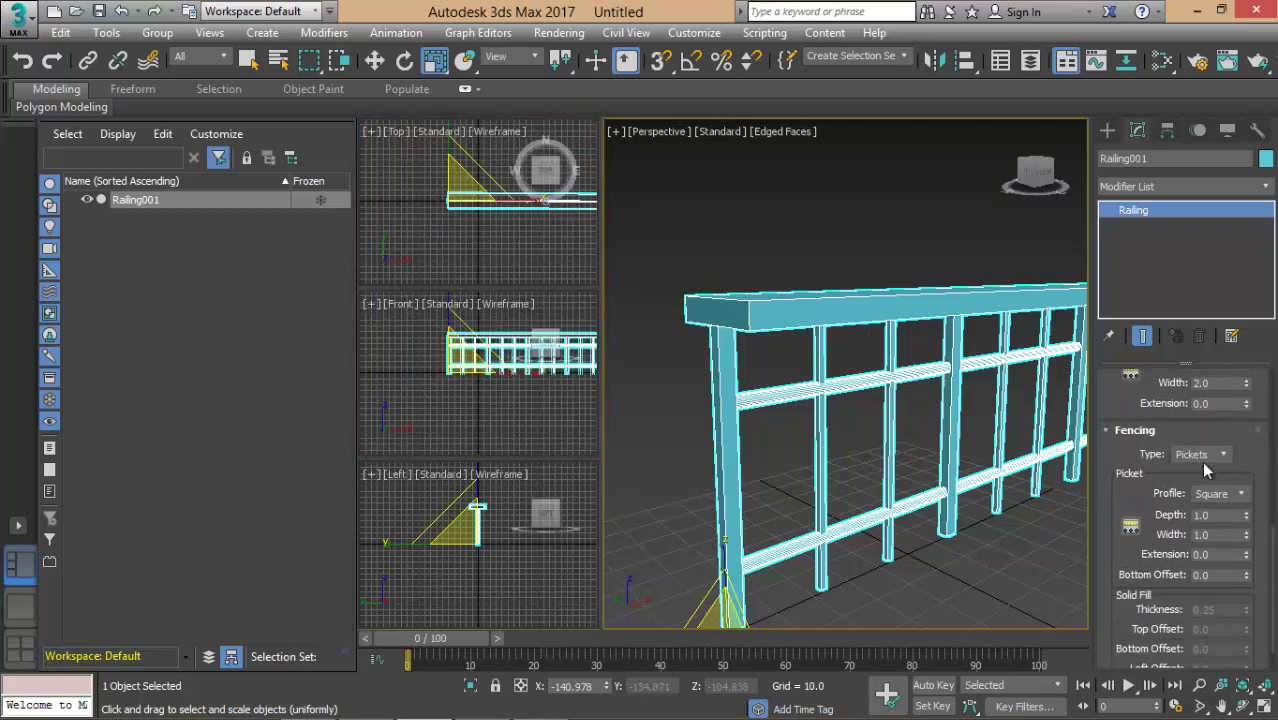
Switch the fencing type to Solid Fill and inspect the panel fence
click(1208, 462)
click(1208, 462)
click(1208, 460)
click(1190, 495)
scroll(933, 500, up, 3)
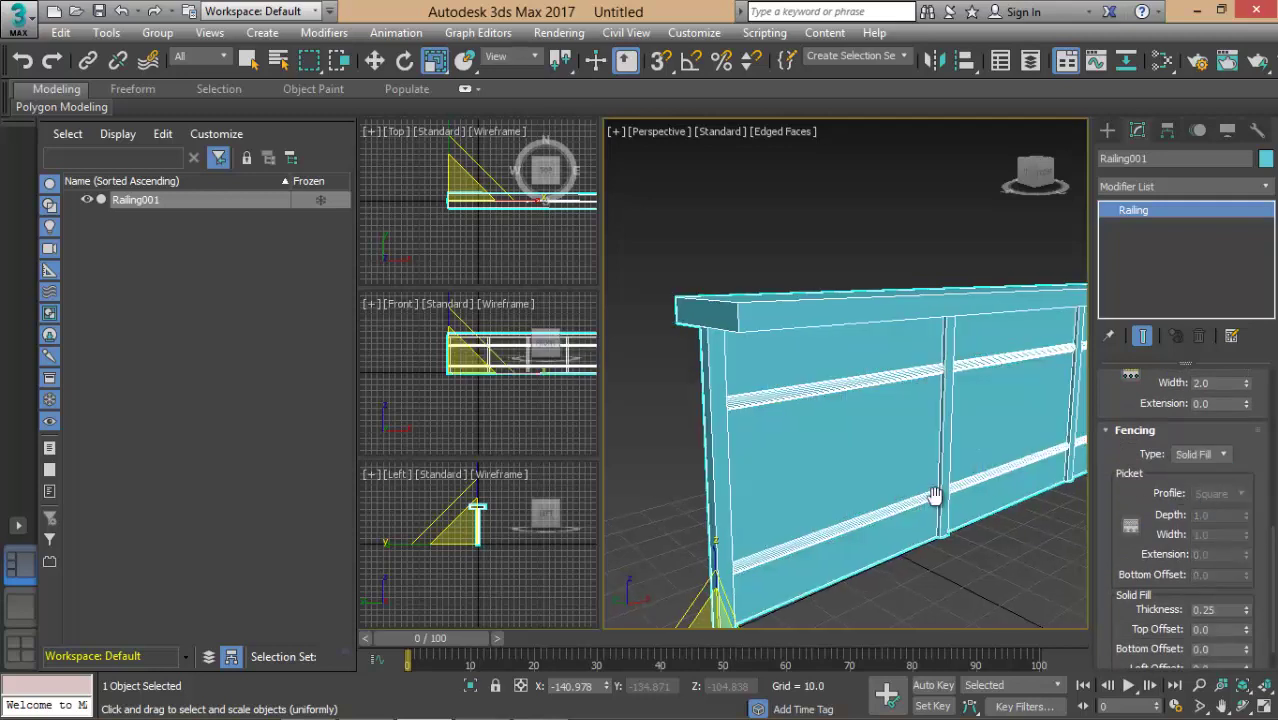
mouse_move(933, 500)
middle_down()
mouse_move(832, 514)
mouse_move(914, 500)
middle_up()
click(957, 505)
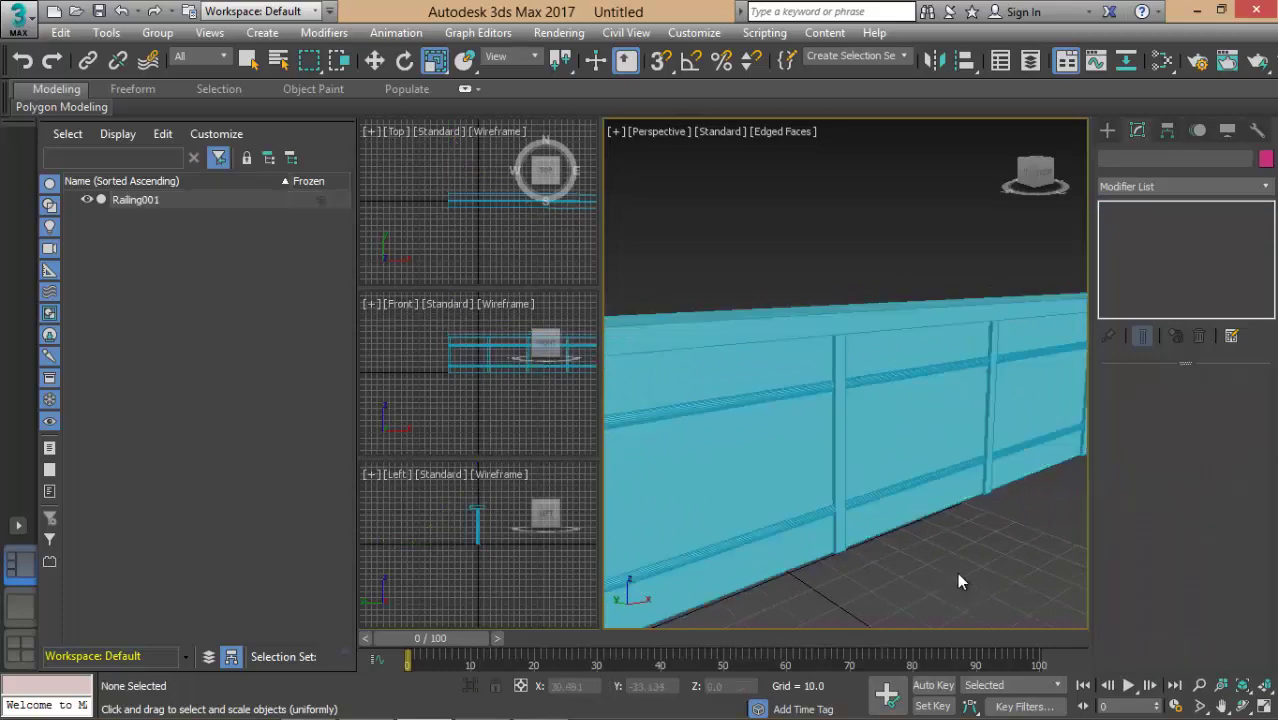
click(784, 445)
middle_drag(790, 451, 866, 436)
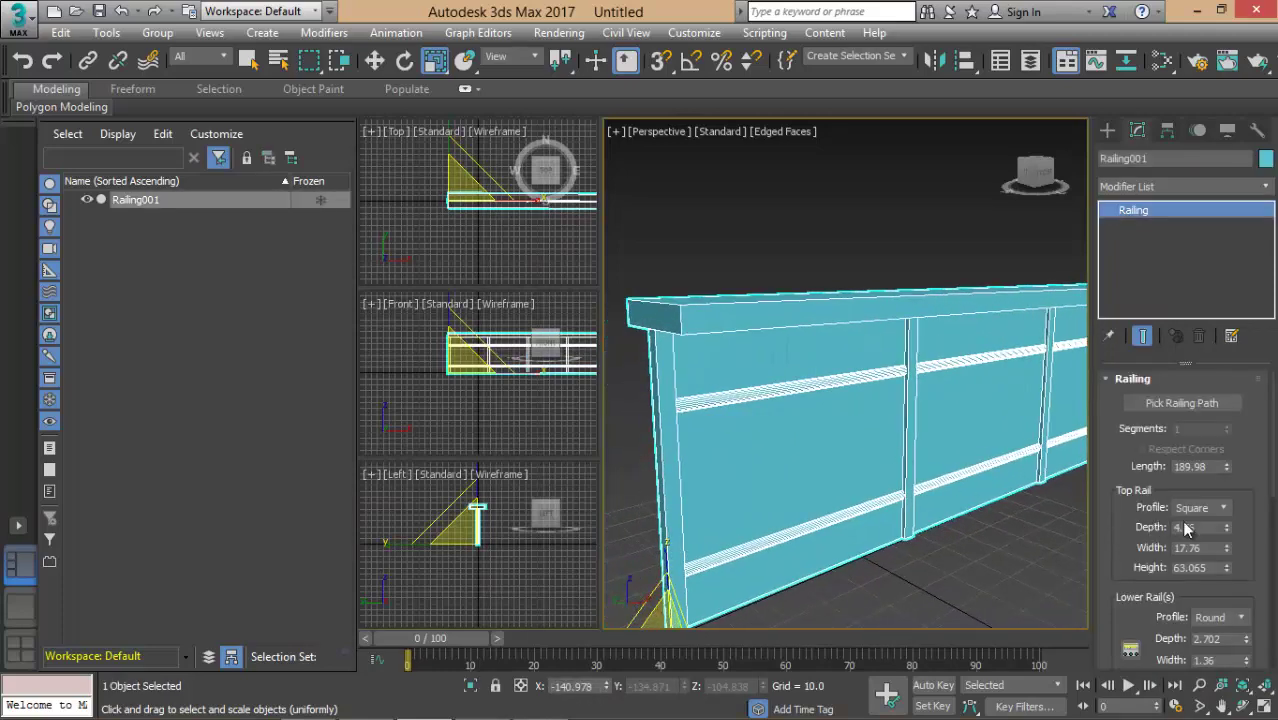
Return to Pickets: depth 1.75, width 1.26, extension 1.46, bottom offset 4.14
scroll(1126, 549, down, 3)
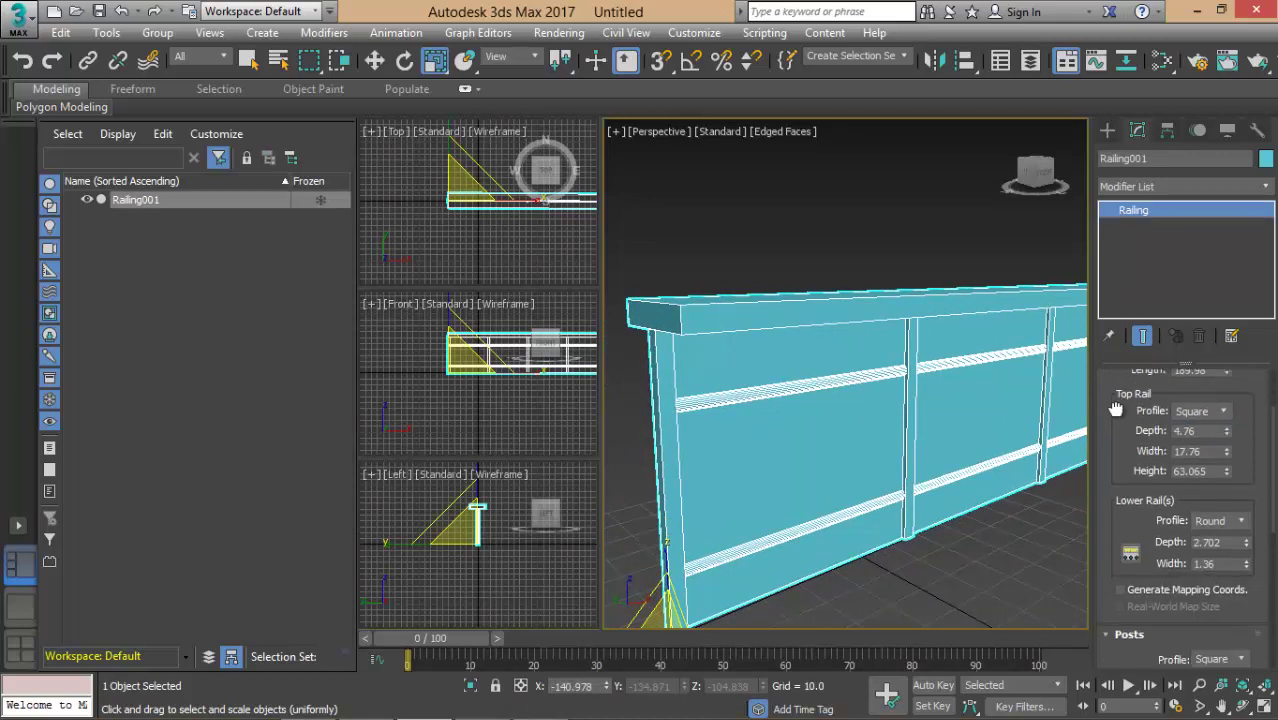
scroll(1126, 549, down, 2)
scroll(1136, 573, down, 5)
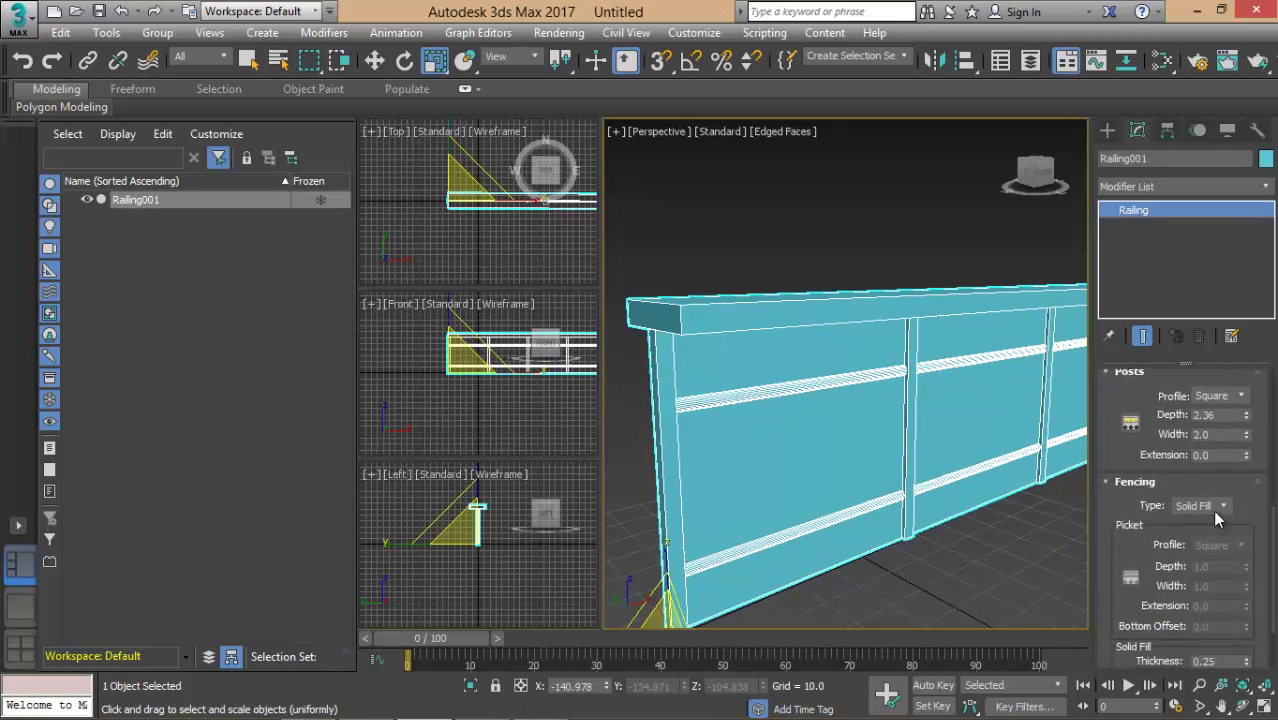
click(1210, 506)
click(1190, 535)
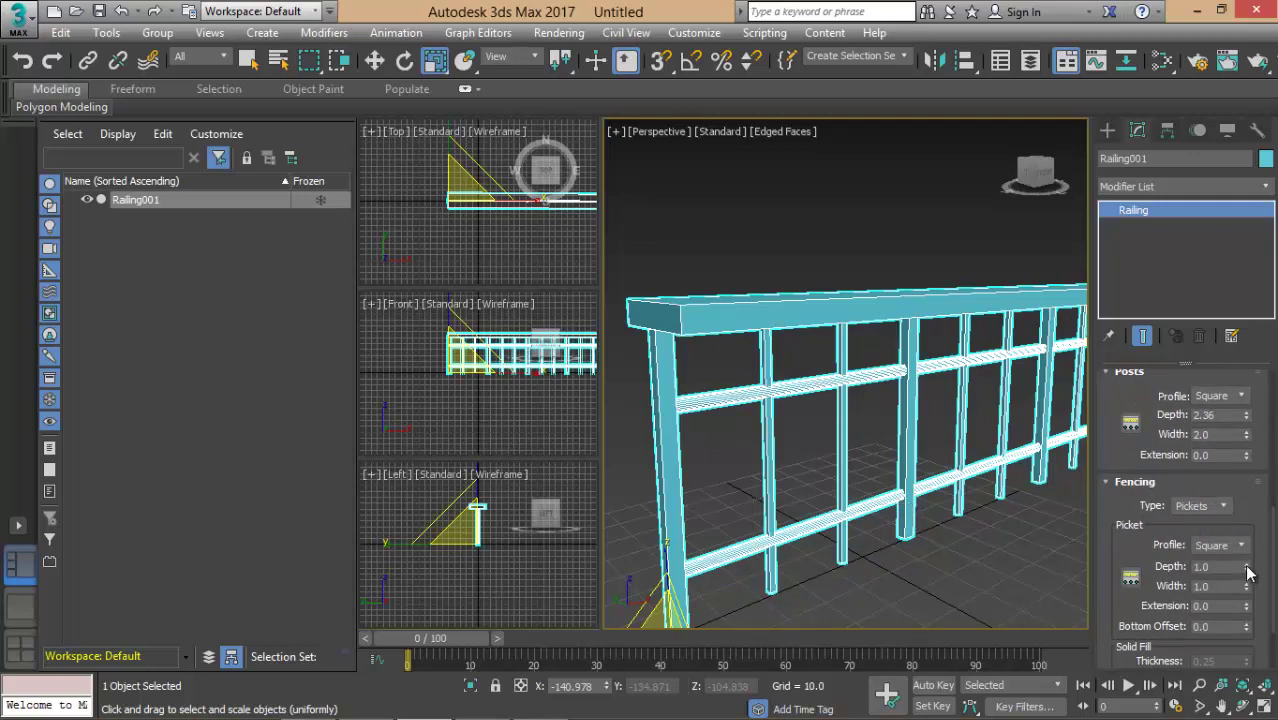
drag(1246, 567, 1245, 496)
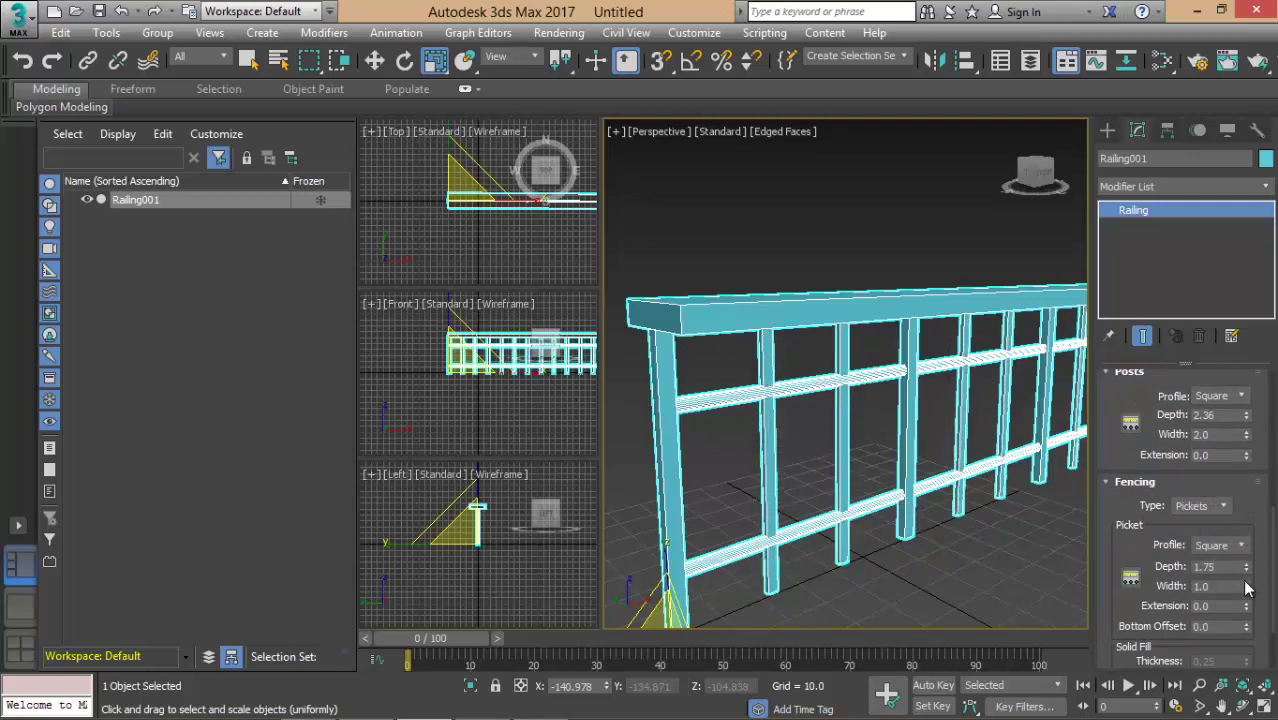
drag(1246, 587, 1238, 486)
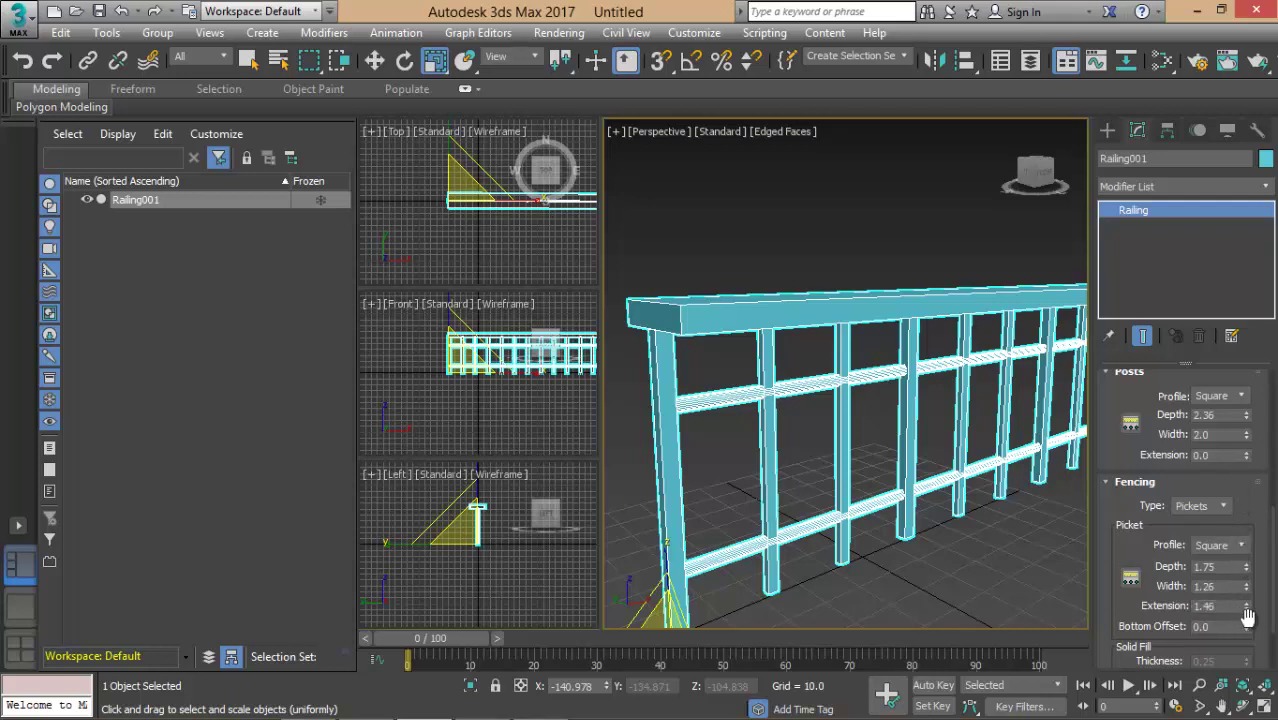
drag(1247, 626, 1231, 332)
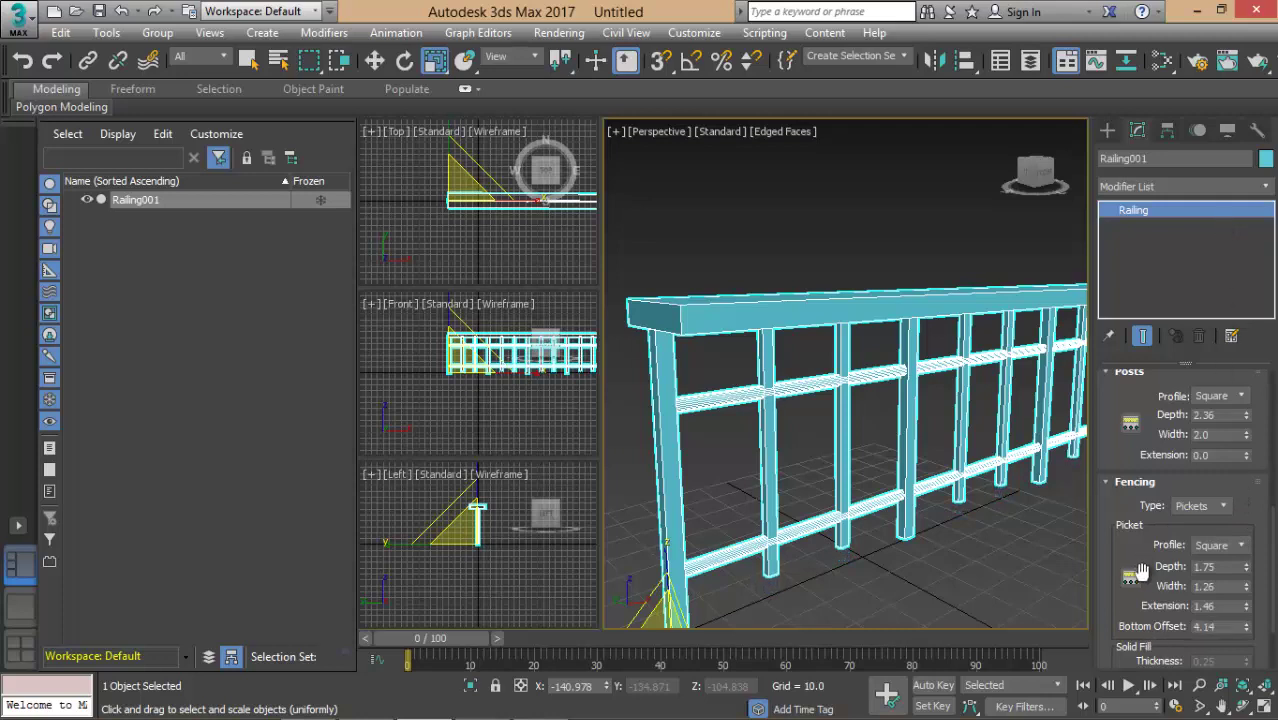
Raise the railing's picket count to 7 in the picket spacing settings
click(1130, 578)
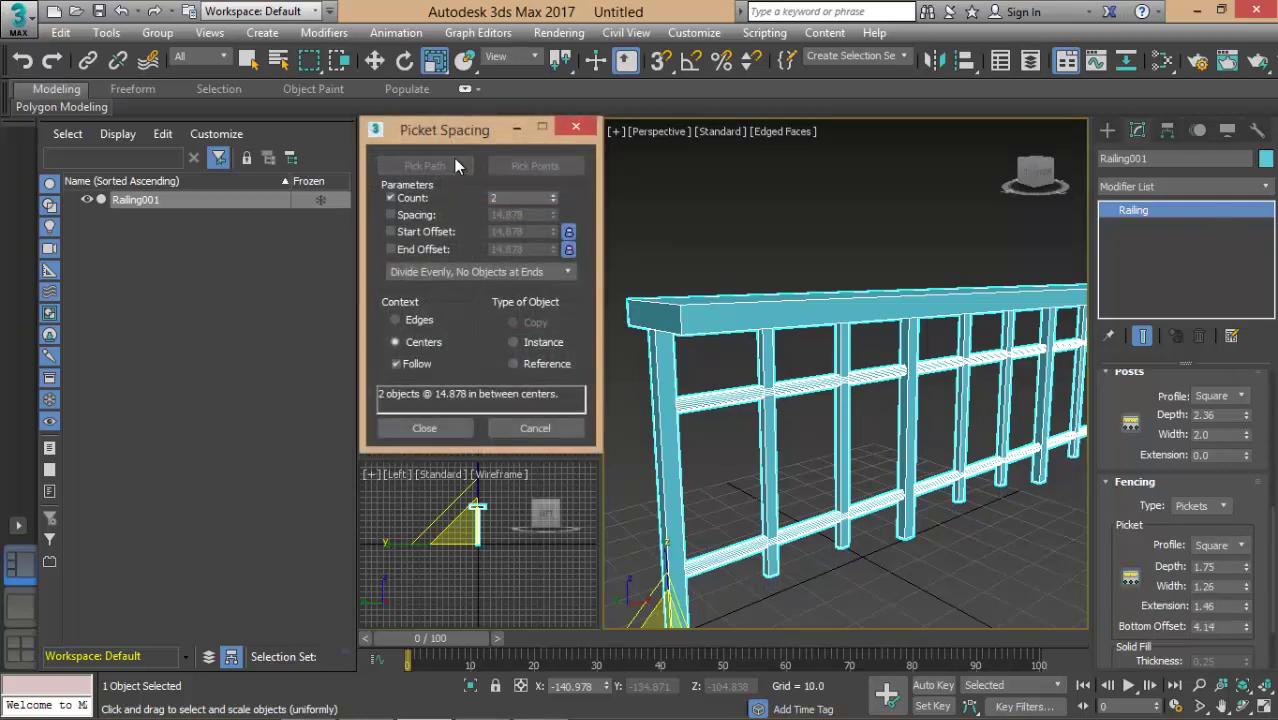
click(553, 194)
click(553, 194)
click(554, 194)
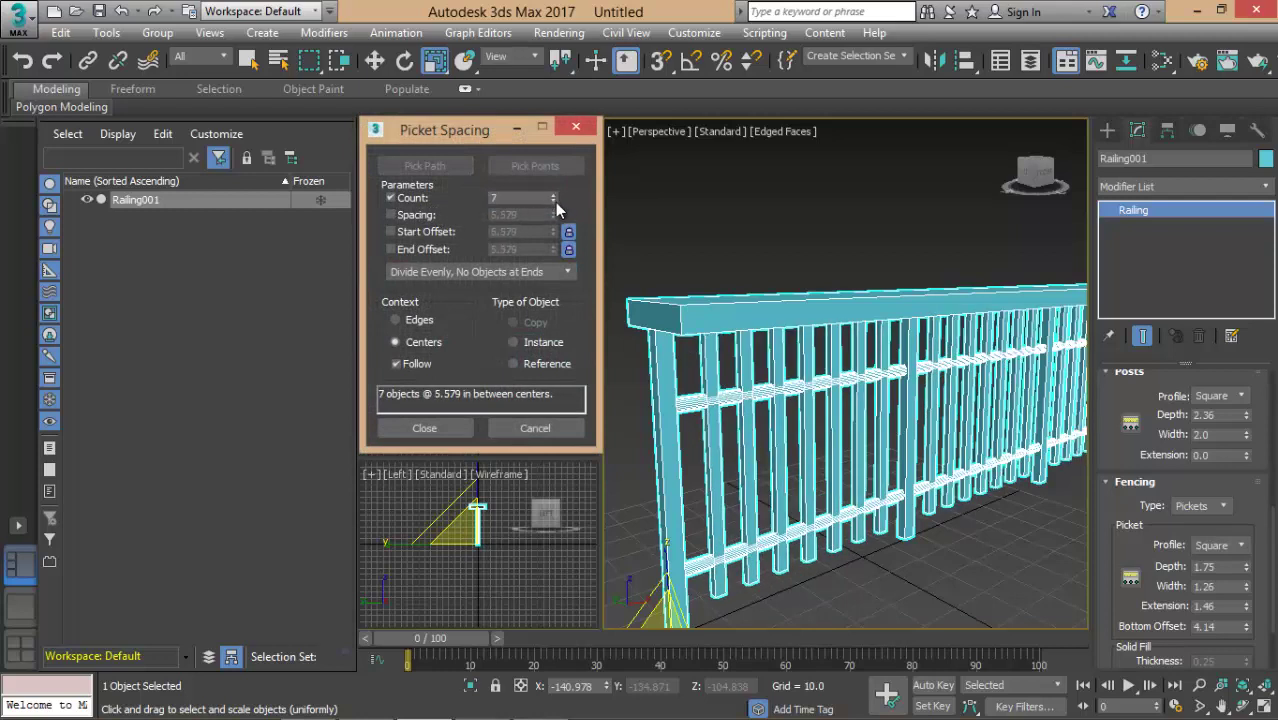
click(576, 127)
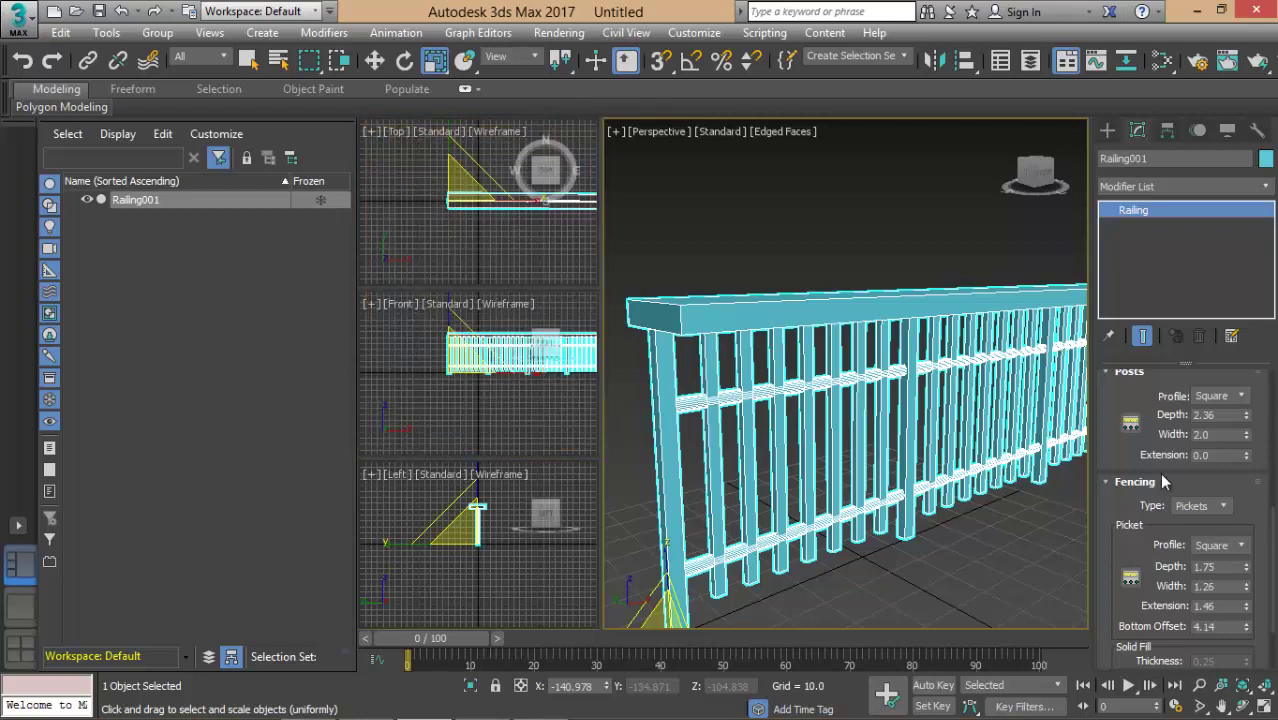
Change the fencing type from Pickets to Solid Fill
click(1205, 506)
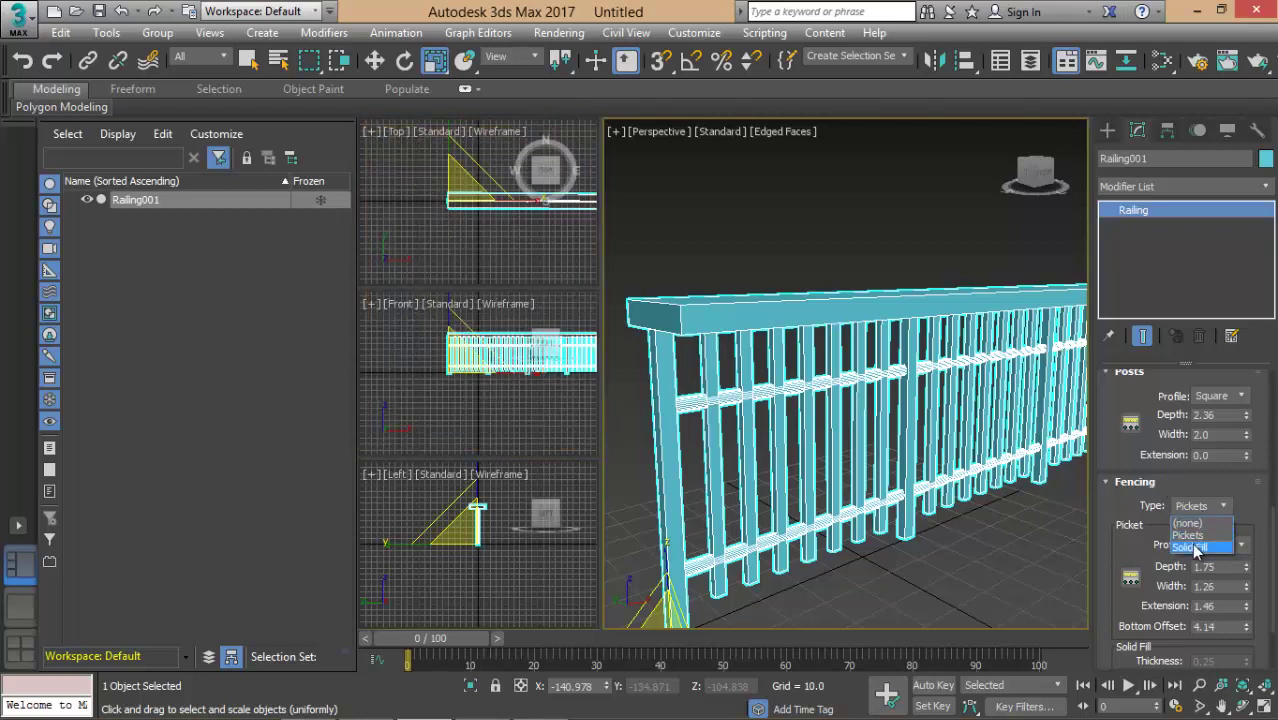
click(1196, 548)
click(1205, 506)
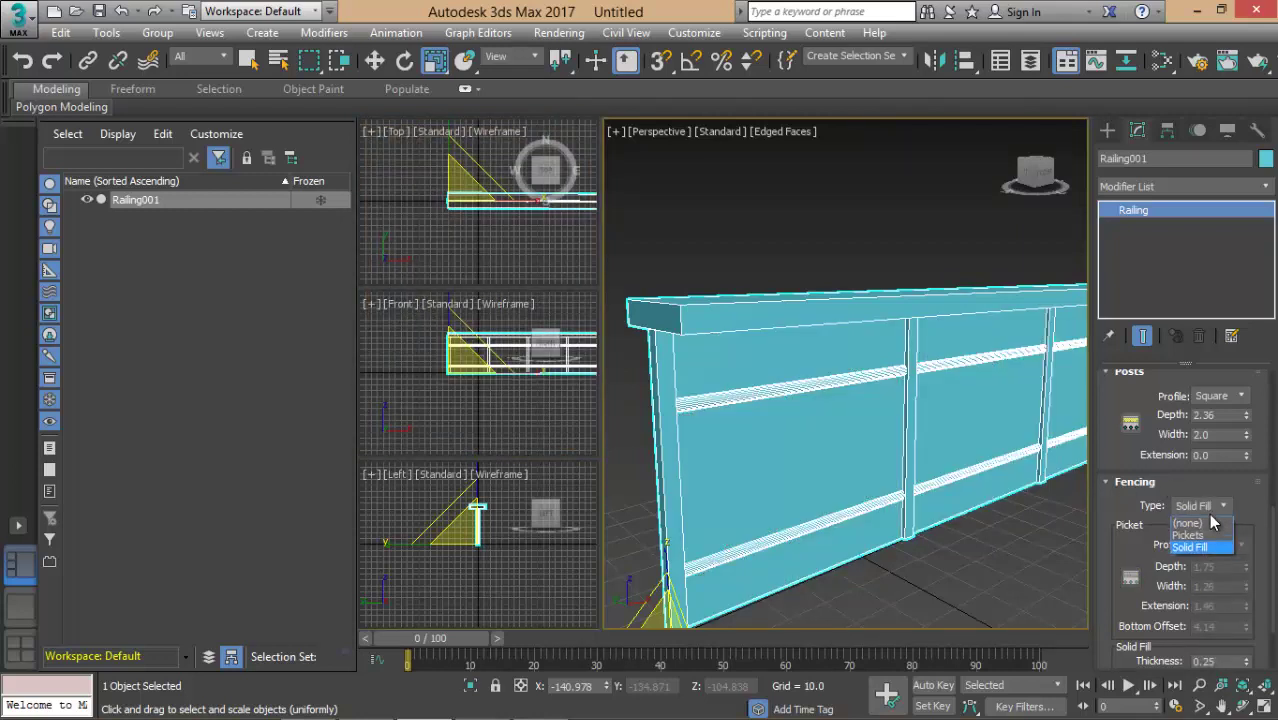
click(1209, 530)
scroll(1170, 540, down, 3)
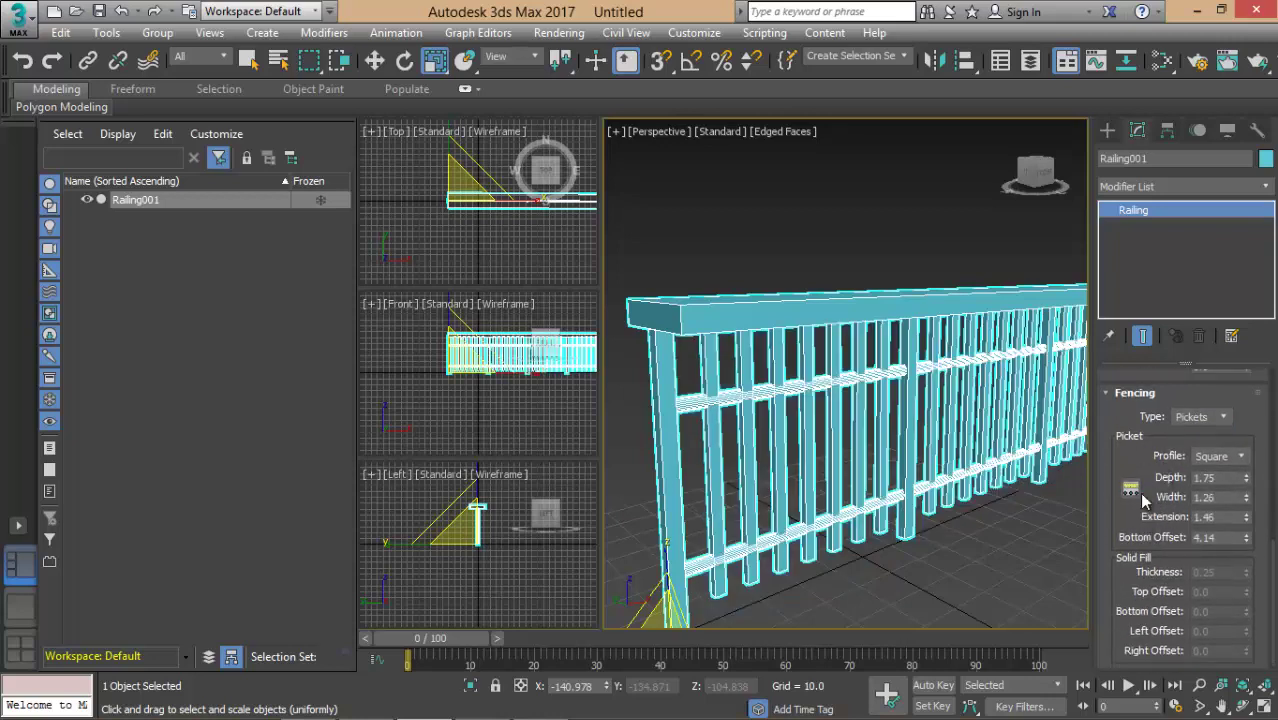
click(1203, 417)
click(1204, 458)
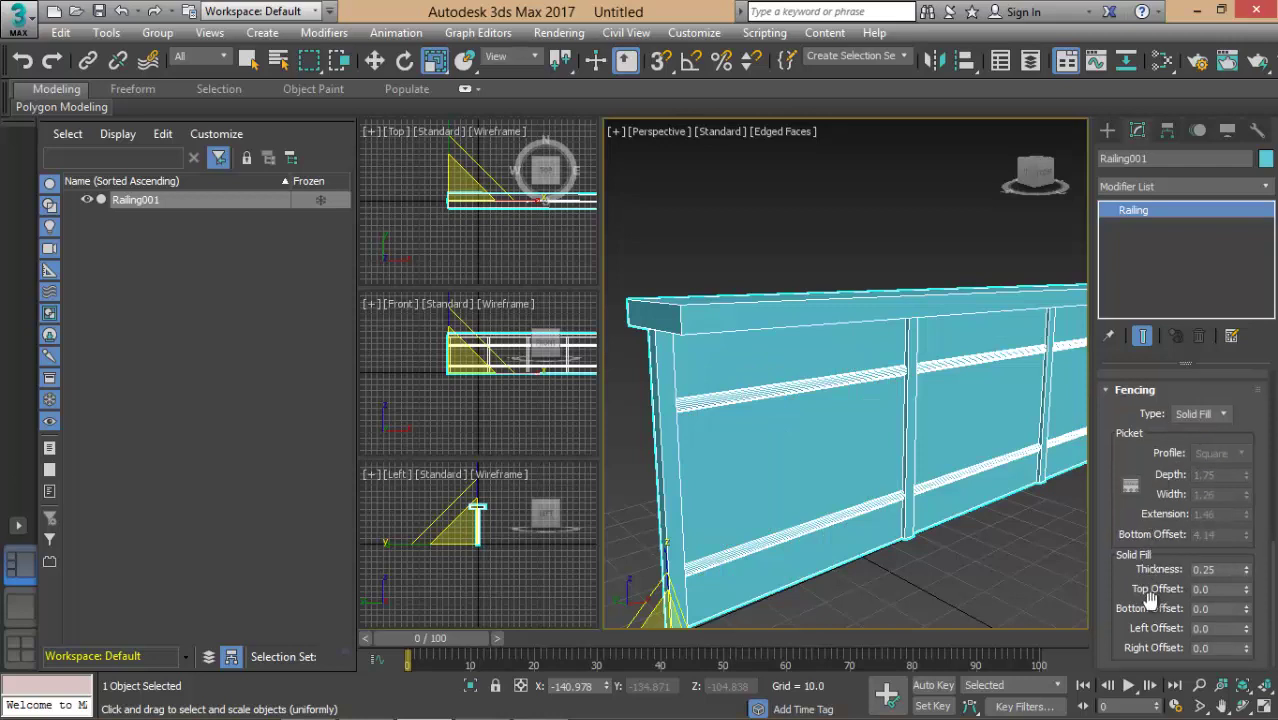
Keep the fencing as Solid Fill and set its thickness to 0.38
click(1210, 417)
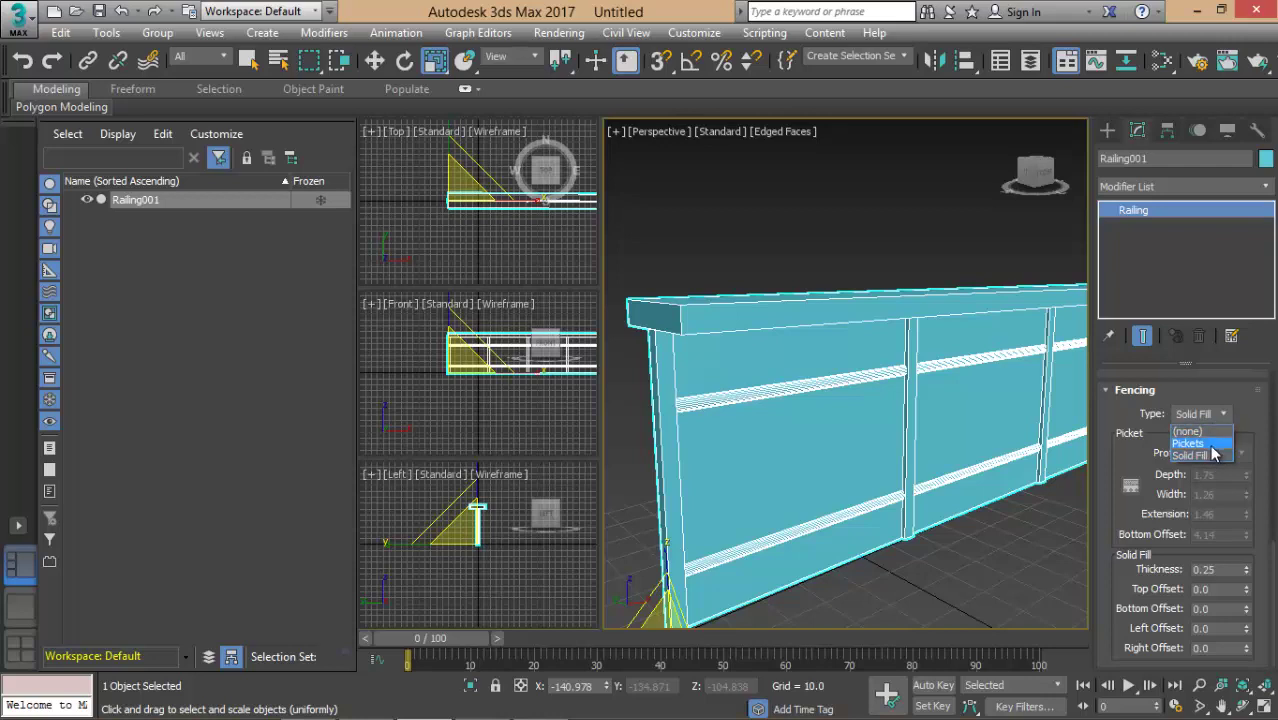
click(1212, 444)
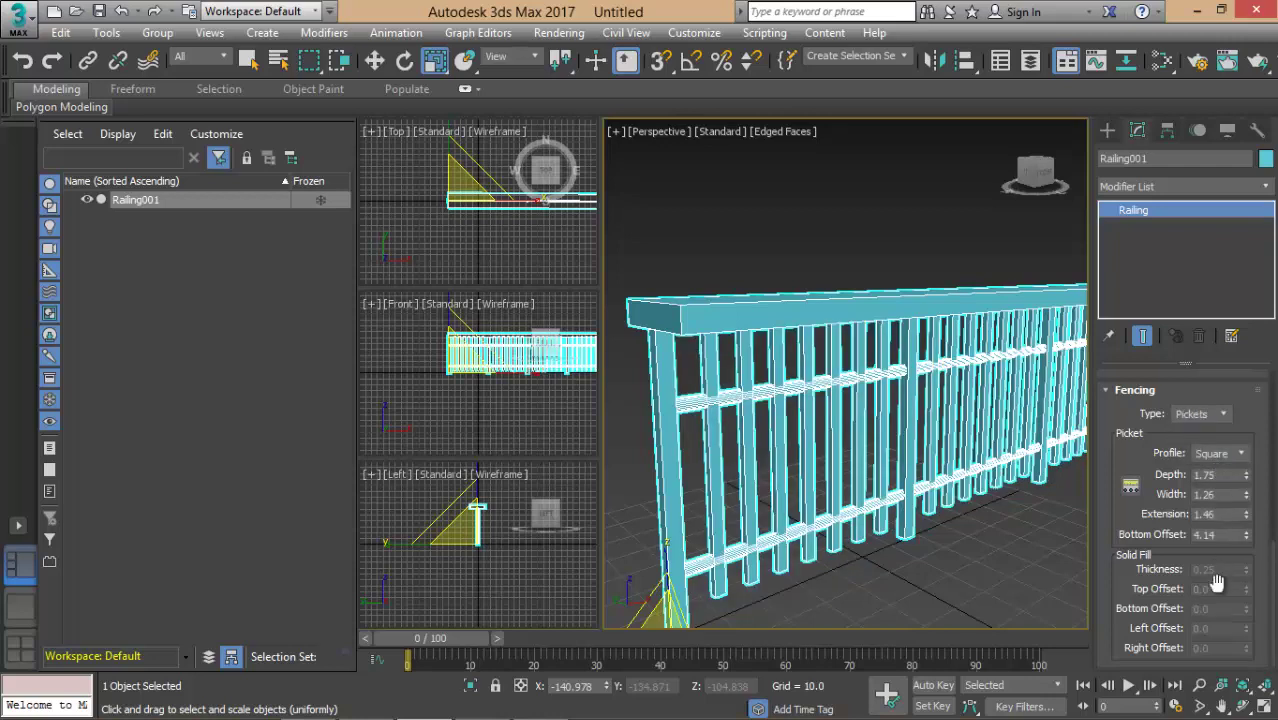
click(1204, 417)
click(1203, 456)
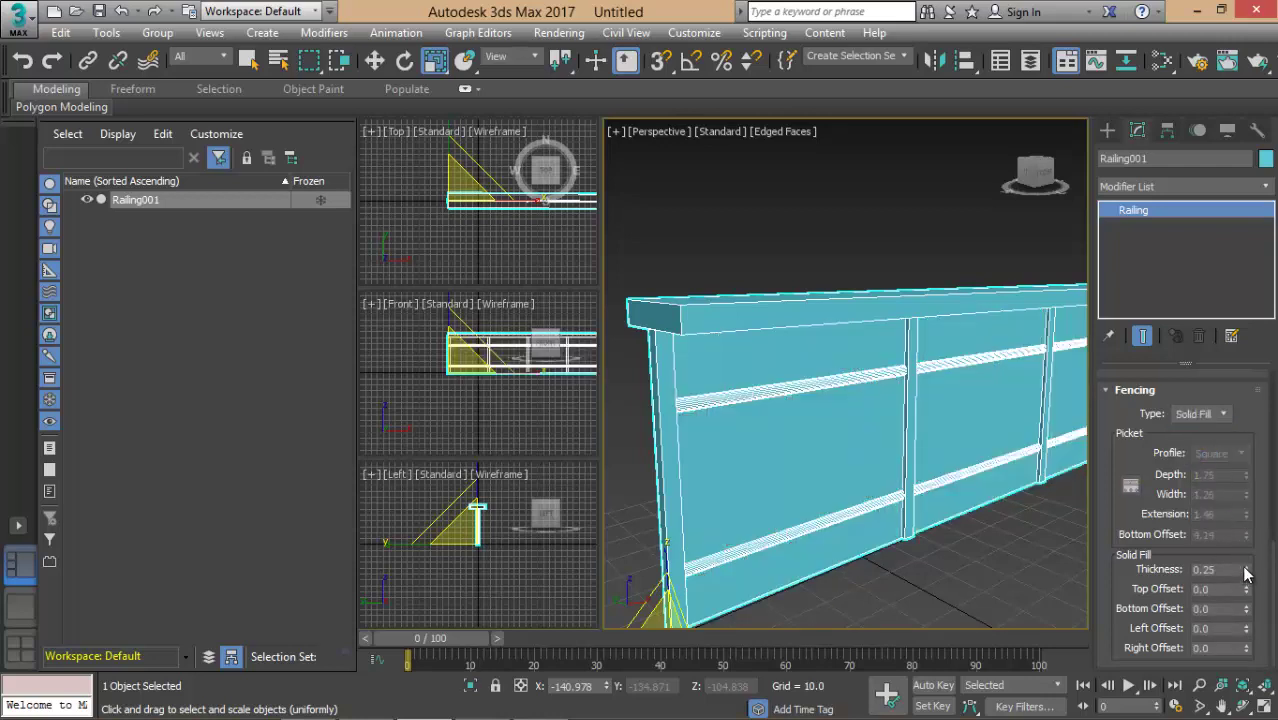
drag(1246, 570, 1264, 290)
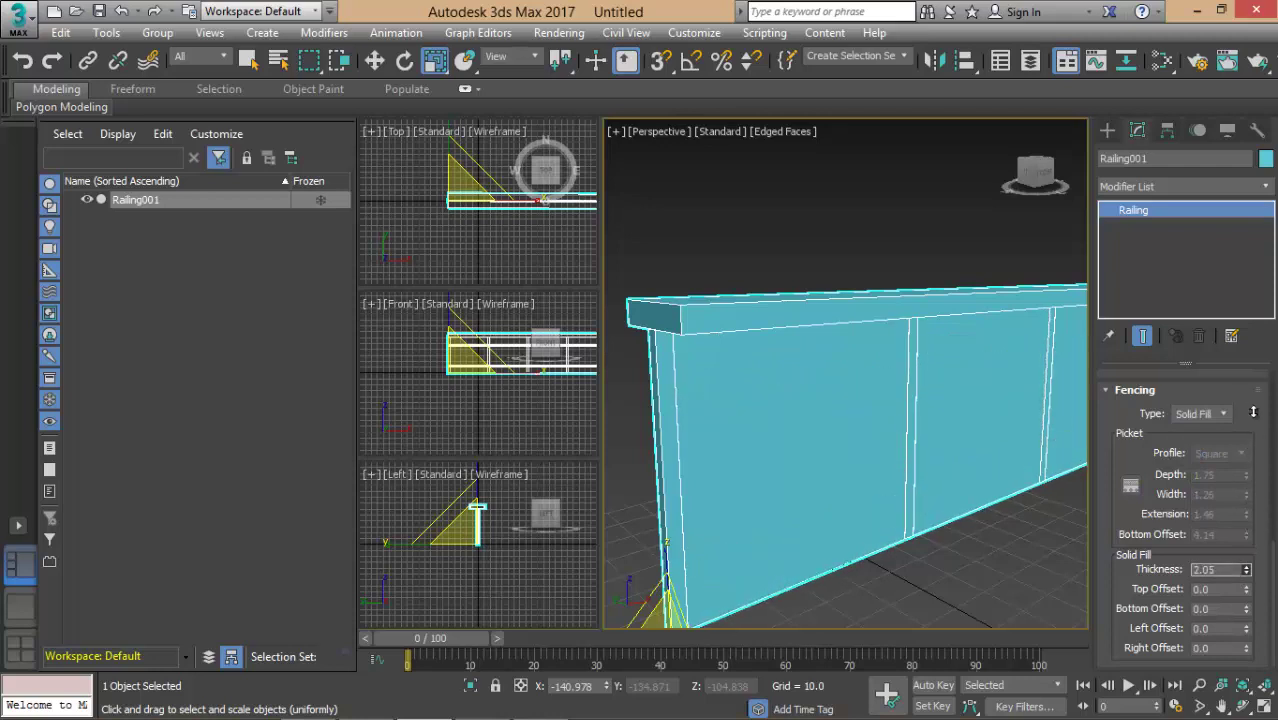
text(0.38)
key(Return)
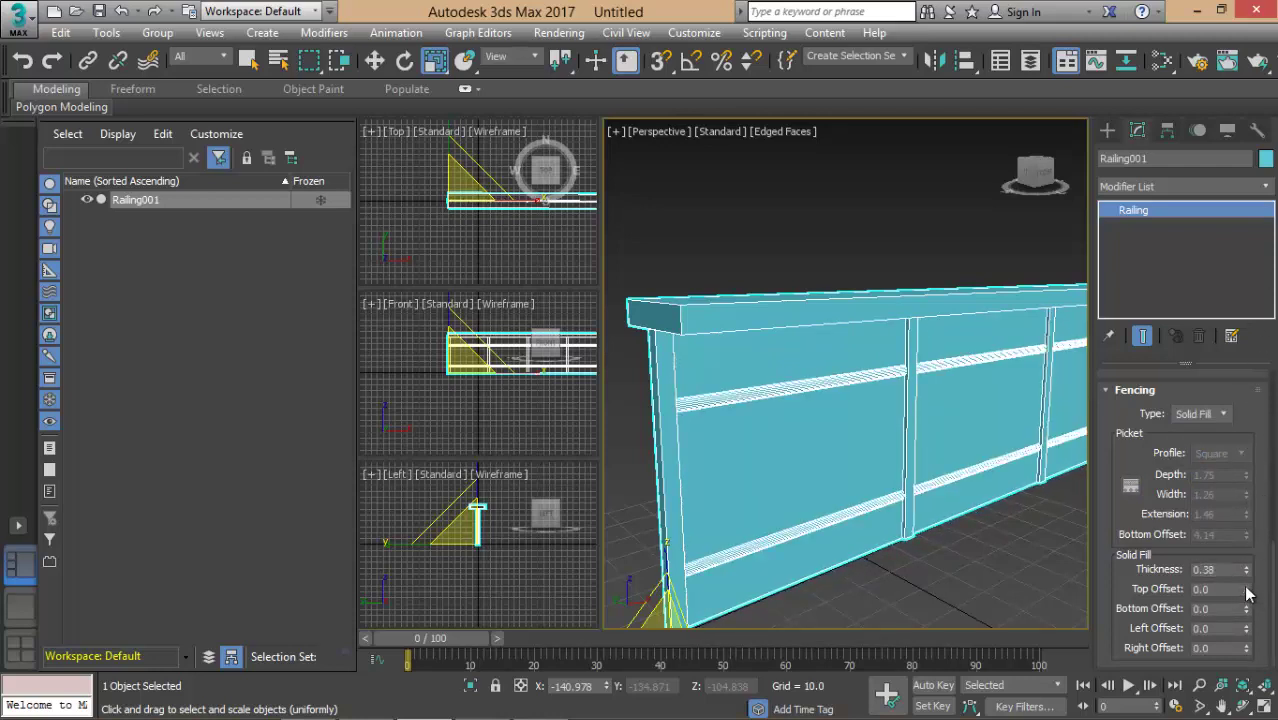
Inset the panels with offsets: top 11.25, bottom 9.87, left 11.04, right 13.08
mouse_move(1246, 589)
mouse_down()
mouse_move(1245, 252)
mouse_move(1206, 323)
mouse_move(1221, 240)
mouse_up()
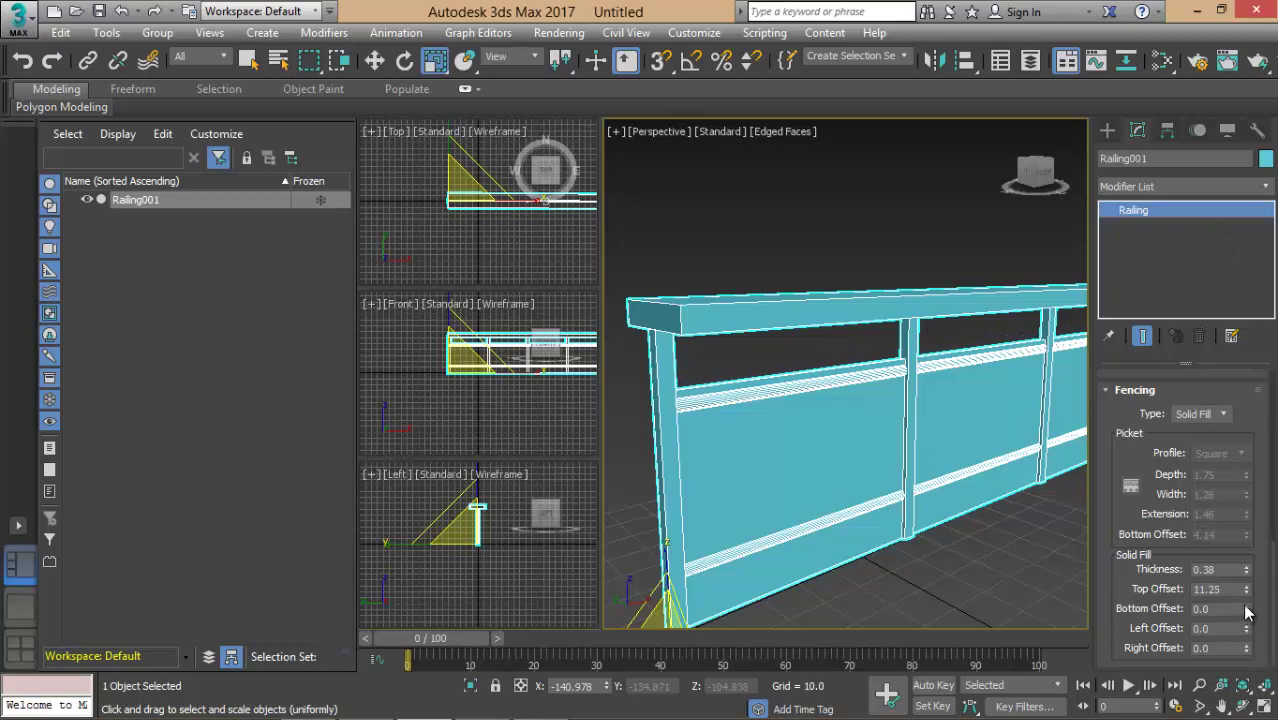
mouse_move(1246, 608)
mouse_down()
mouse_move(1266, 157)
mouse_move(65, 473)
mouse_up()
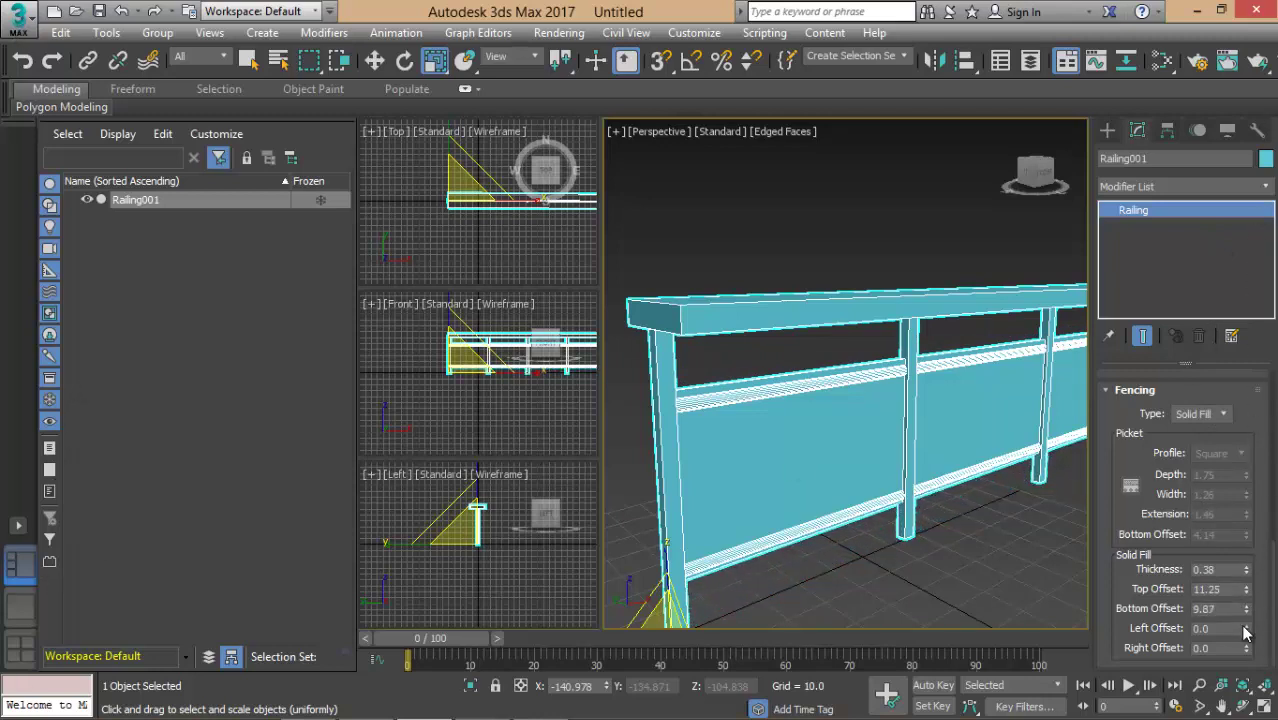
mouse_move(1246, 628)
mouse_down()
mouse_move(62, 77)
mouse_move(1226, 655)
mouse_up()
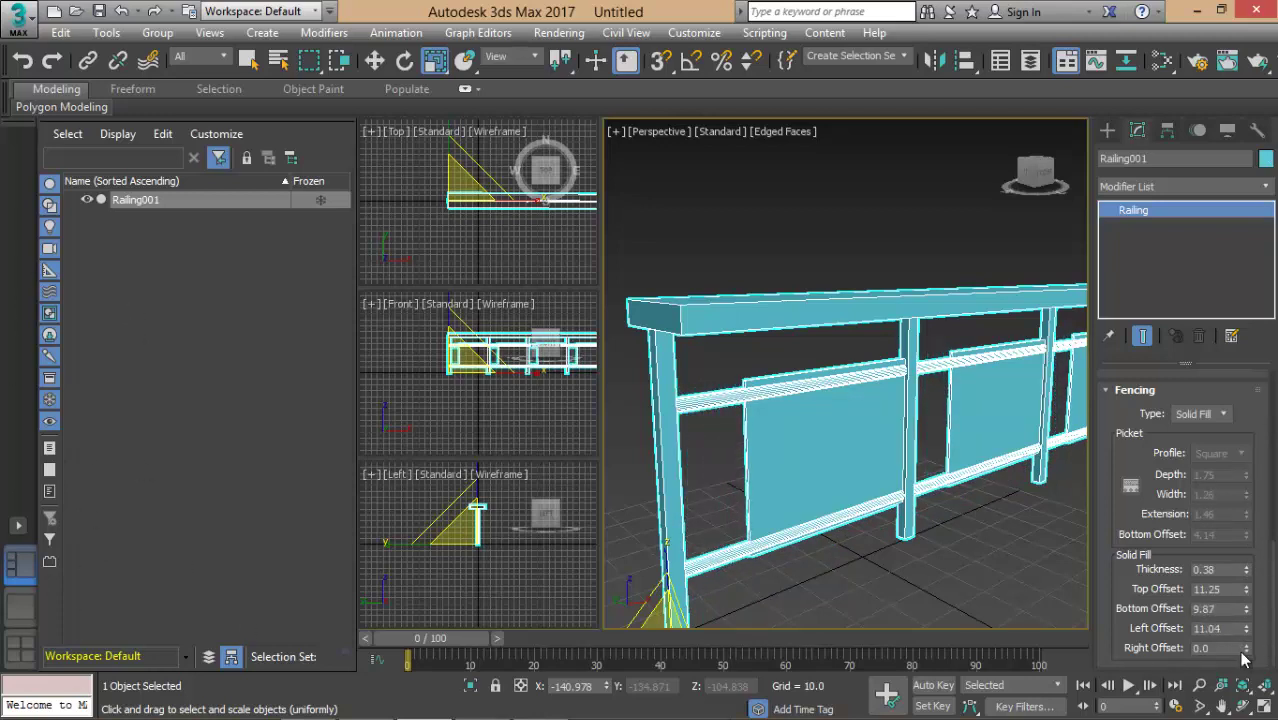
mouse_move(1246, 648)
mouse_down()
mouse_move(1190, 614)
mouse_move(1193, 231)
mouse_up()
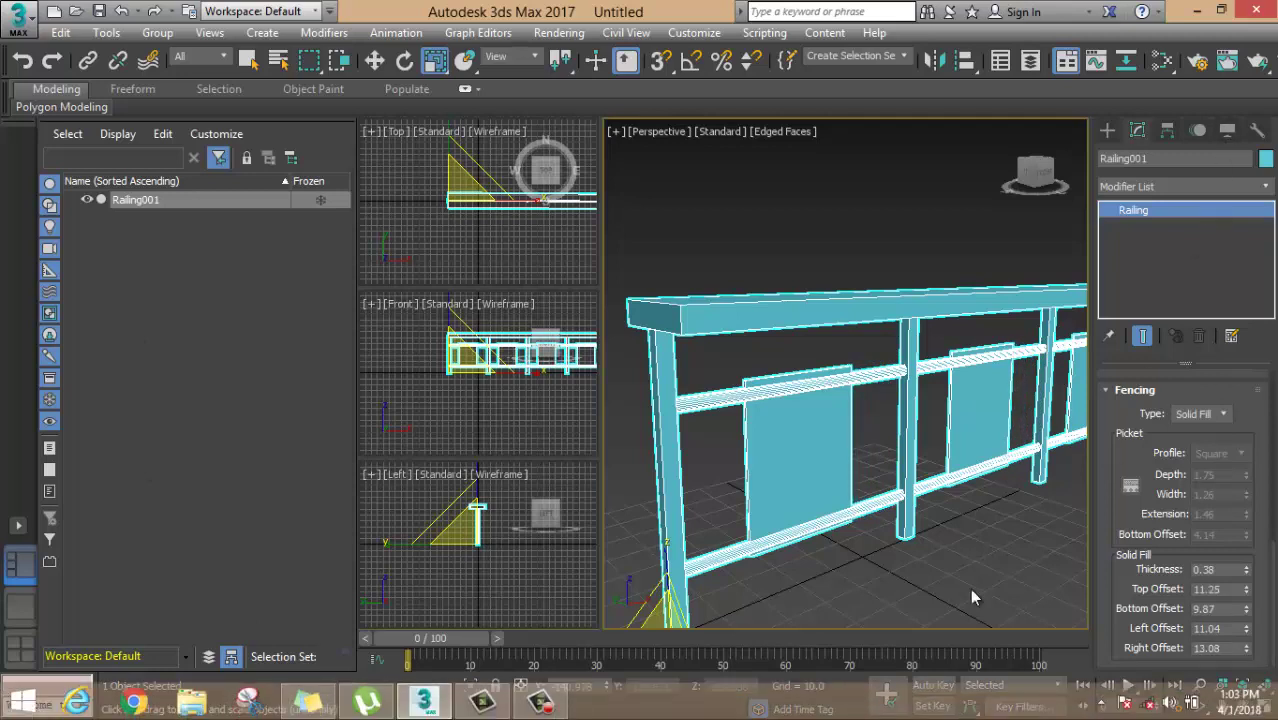
Delete Railing001 and activate Wall creation (Width 5.0, Height 96.0)
click(959, 544)
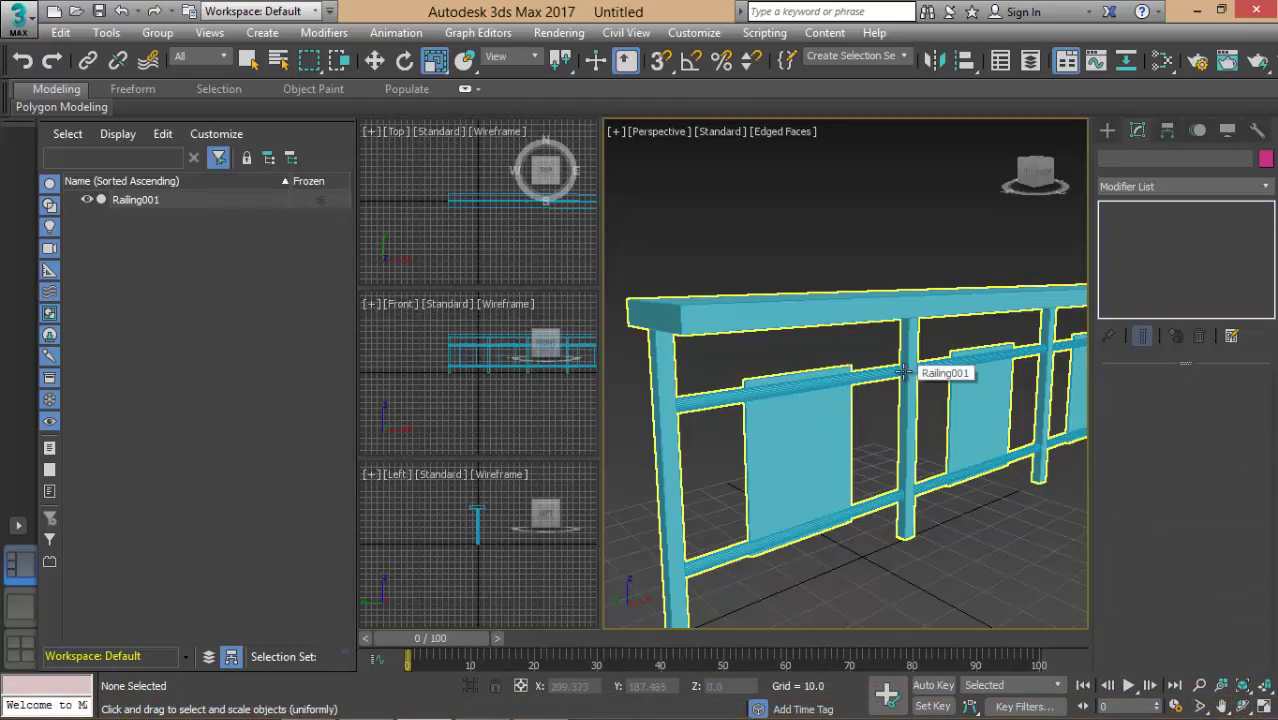
click(1108, 133)
click(848, 432)
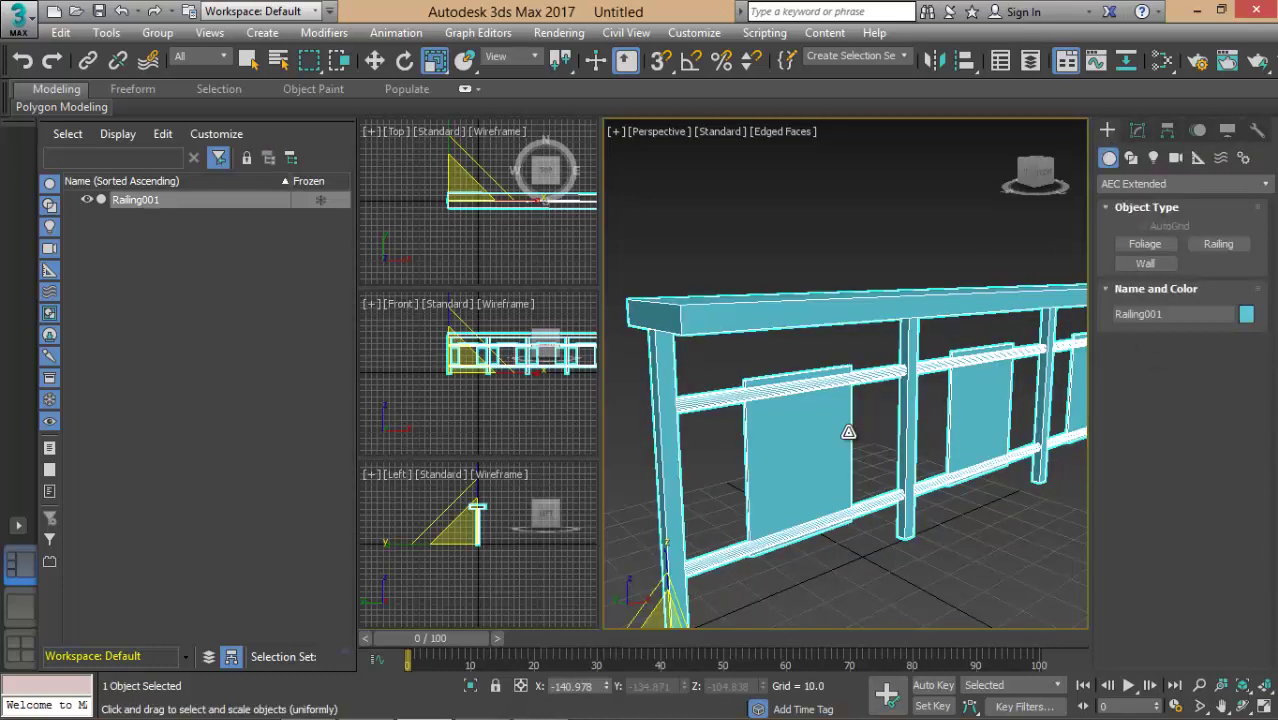
key(Delete)
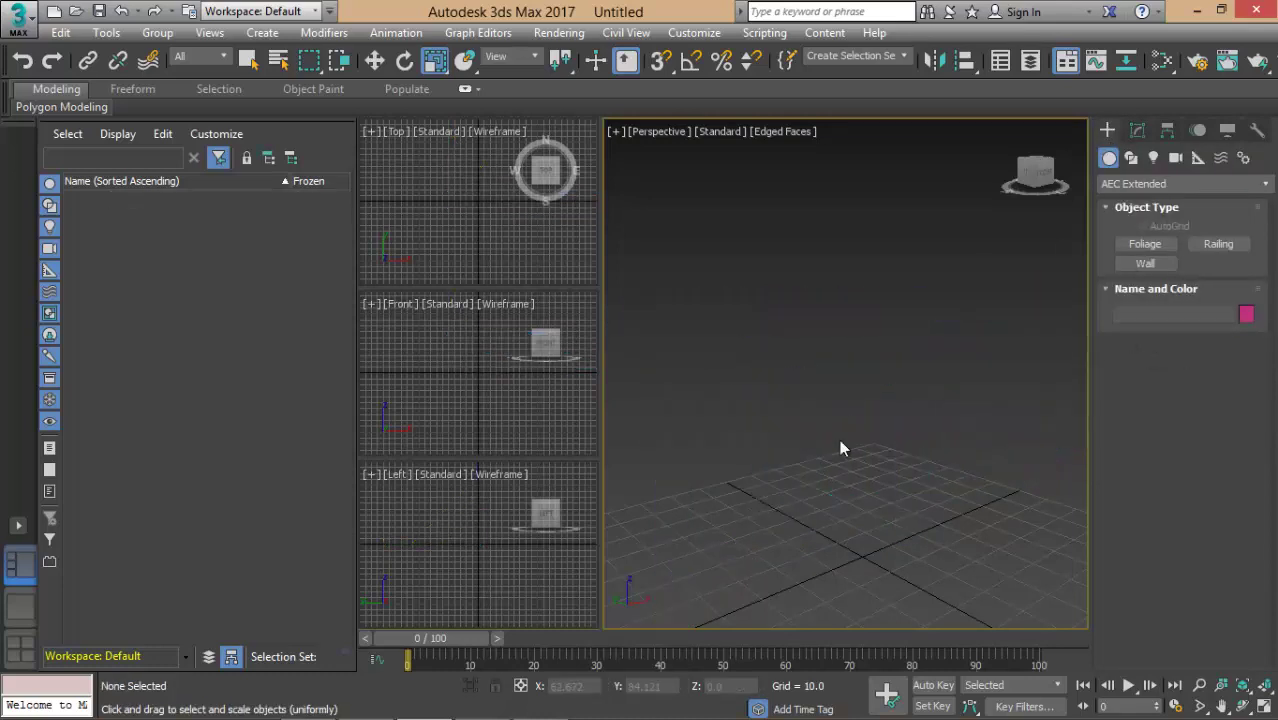
click(1145, 262)
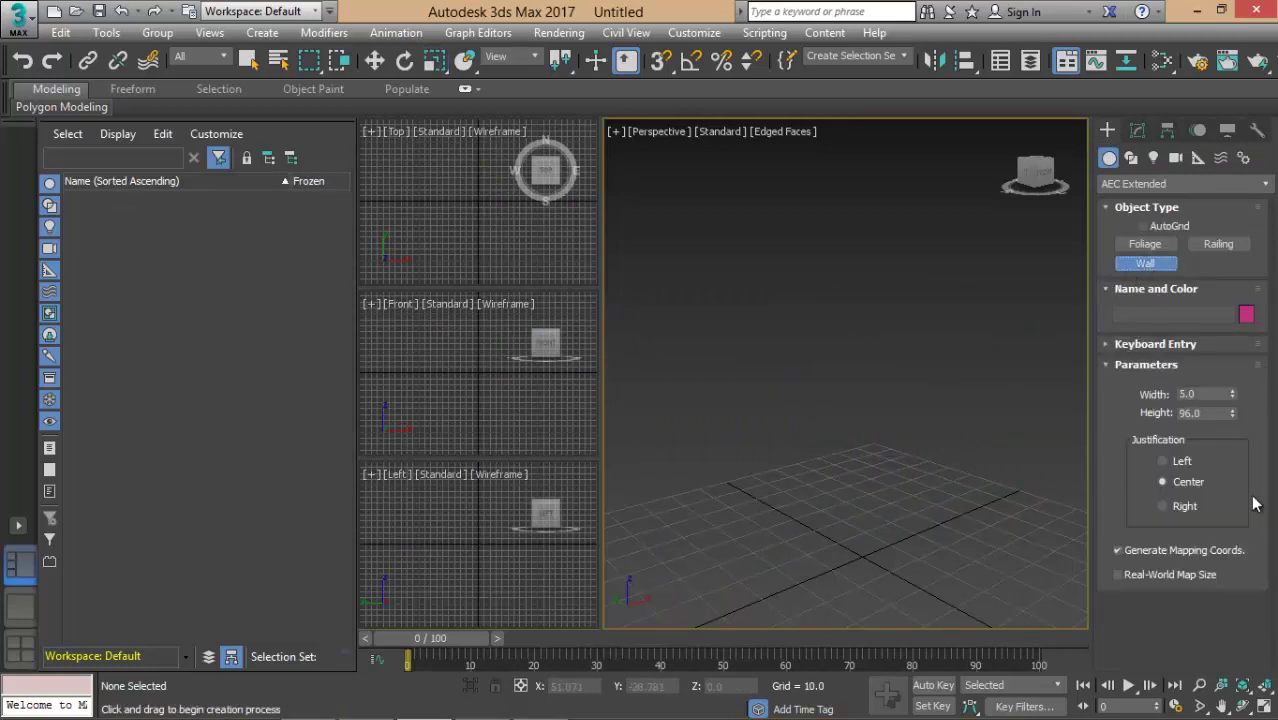
Start Wall001 with a keyboard-entered first point at X 10
click(1107, 343)
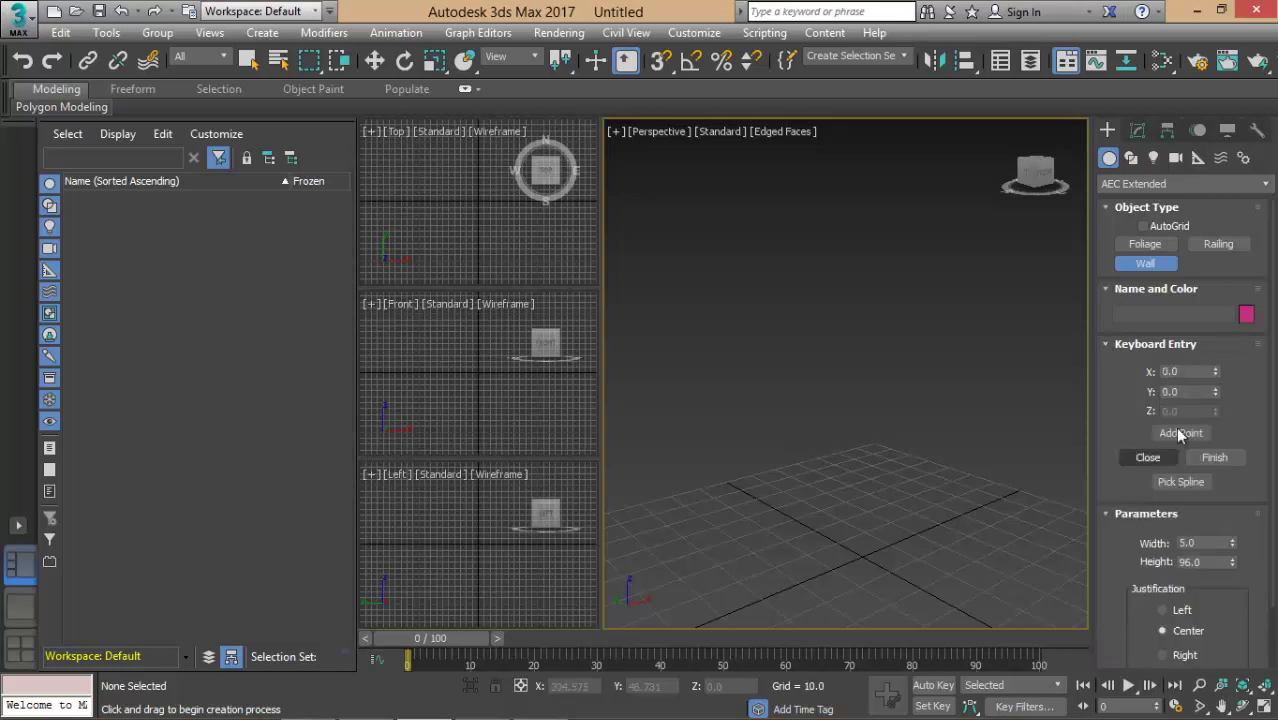
click(1193, 371)
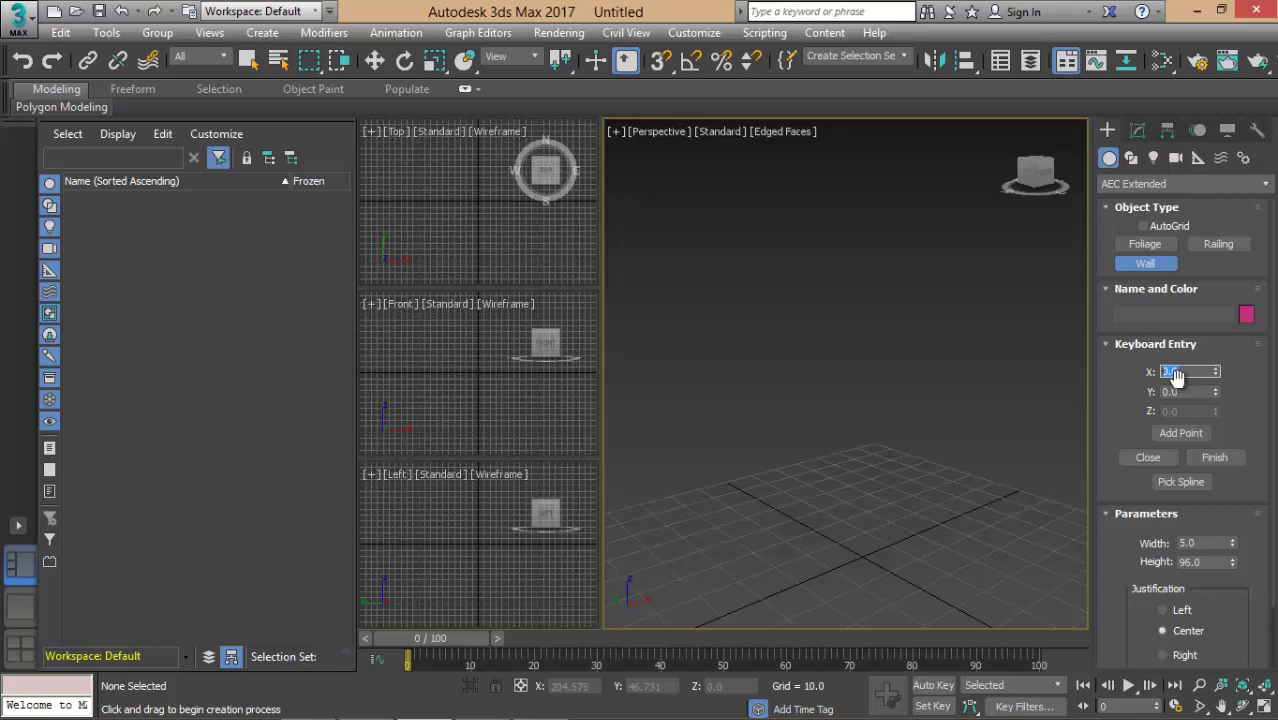
text(10)
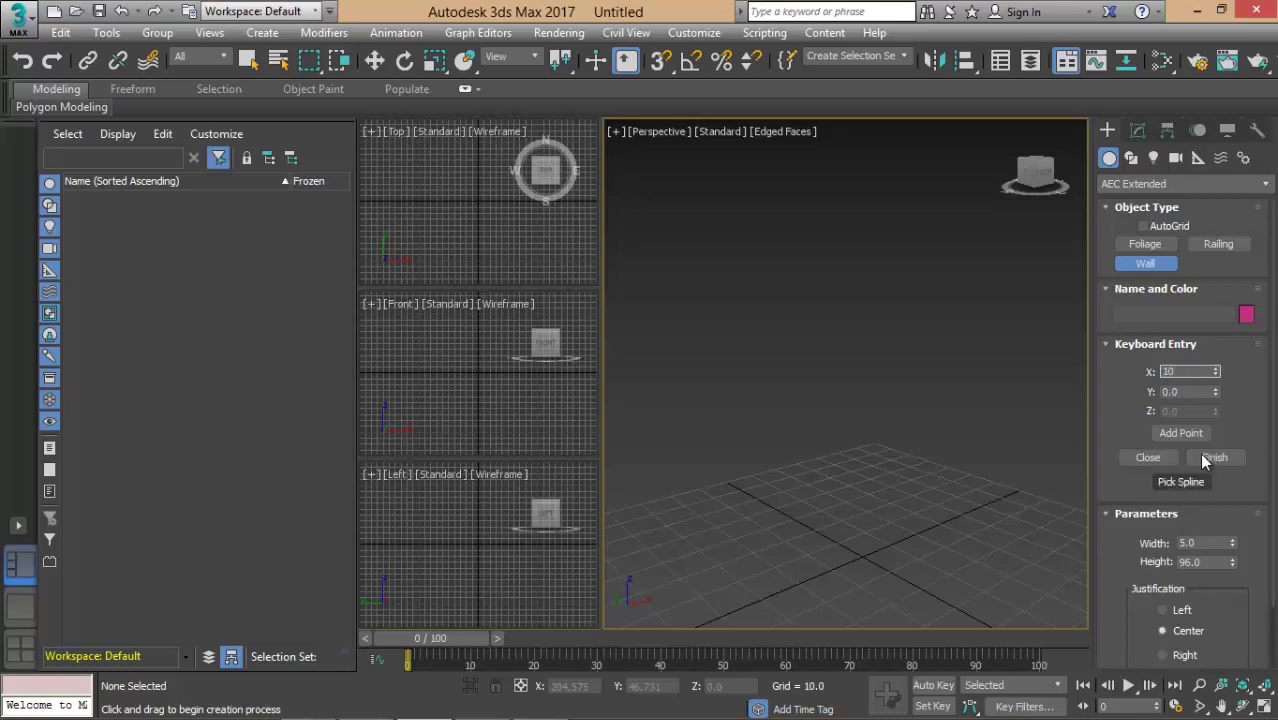
click(1183, 432)
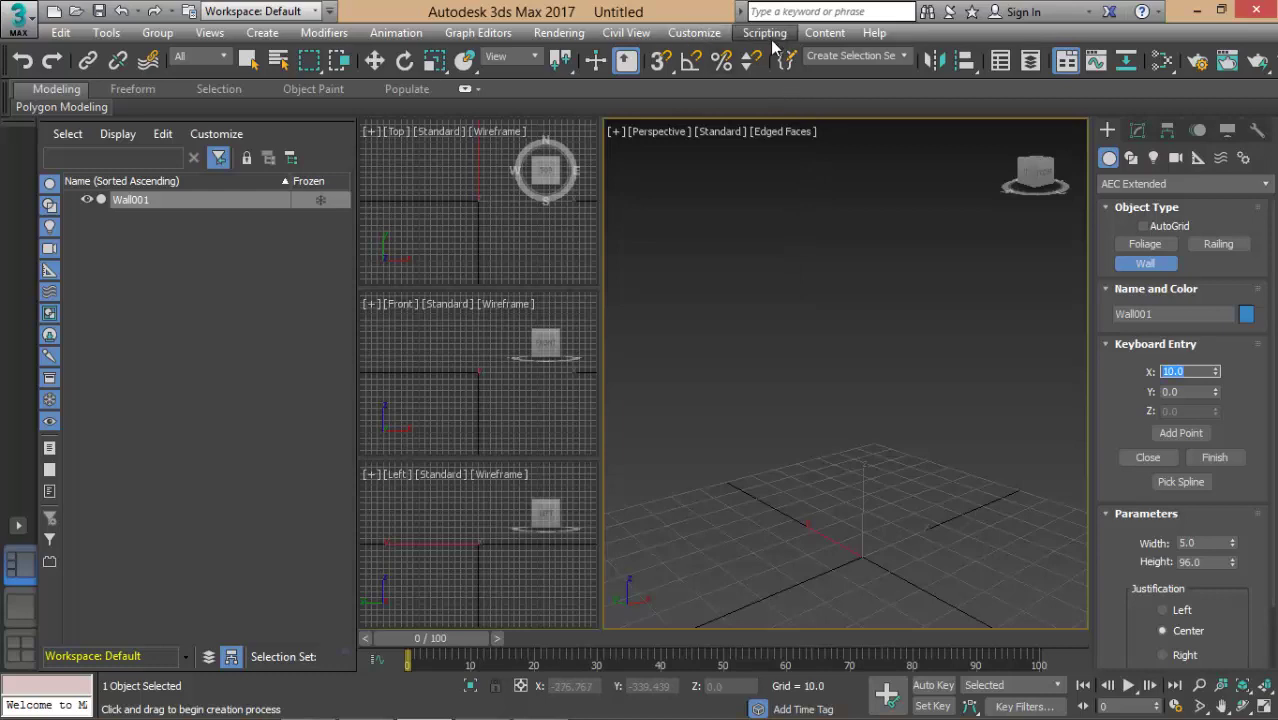
Set the scene units to US Standard feet with fractional inches in Units Setup
click(694, 33)
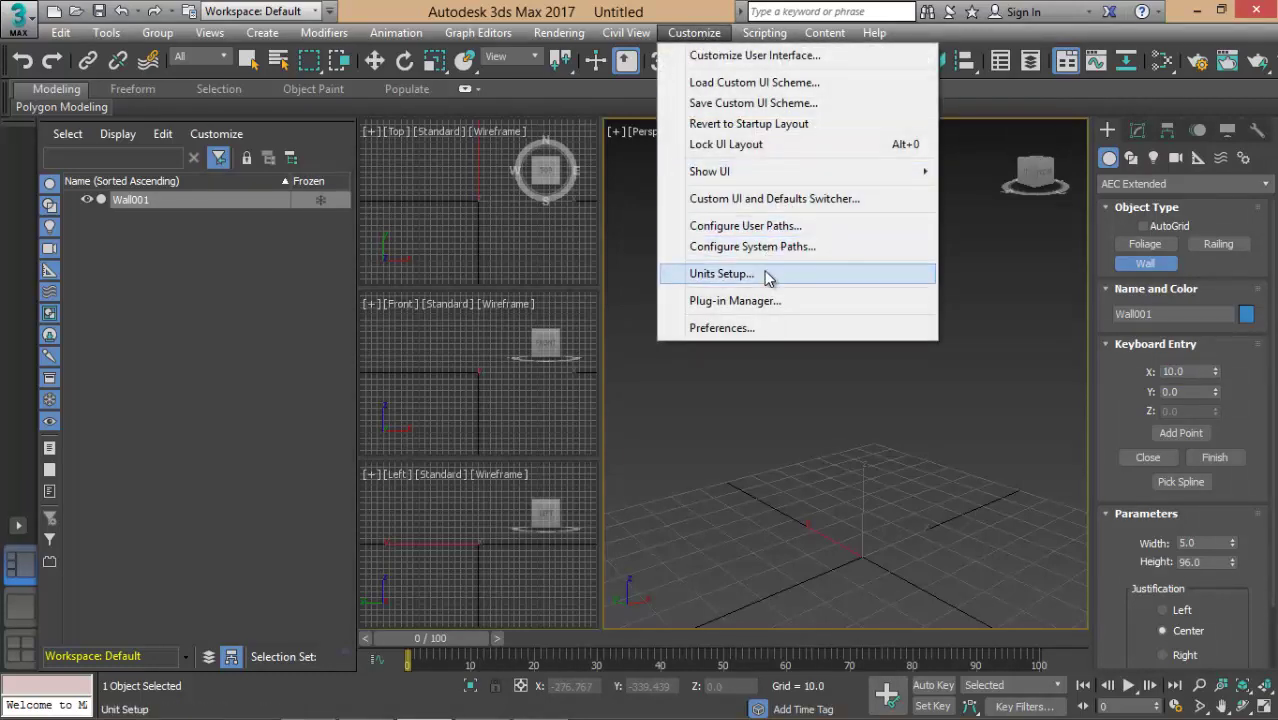
click(767, 278)
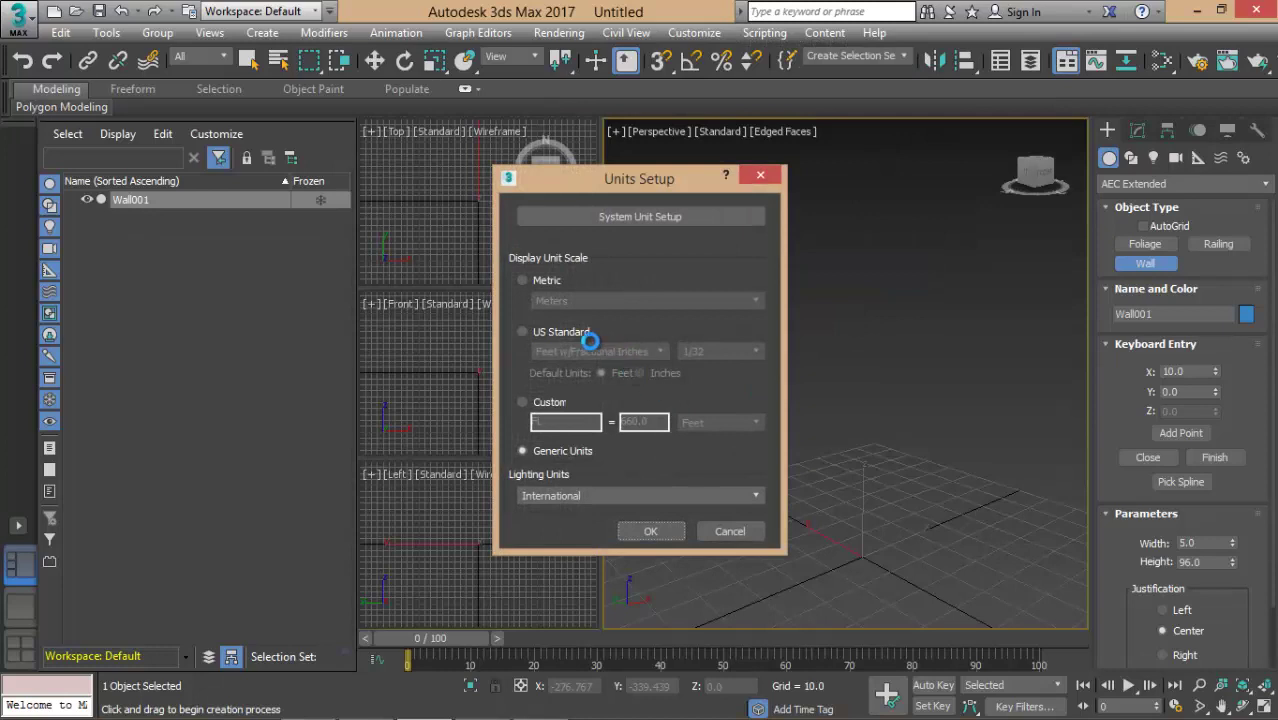
click(589, 340)
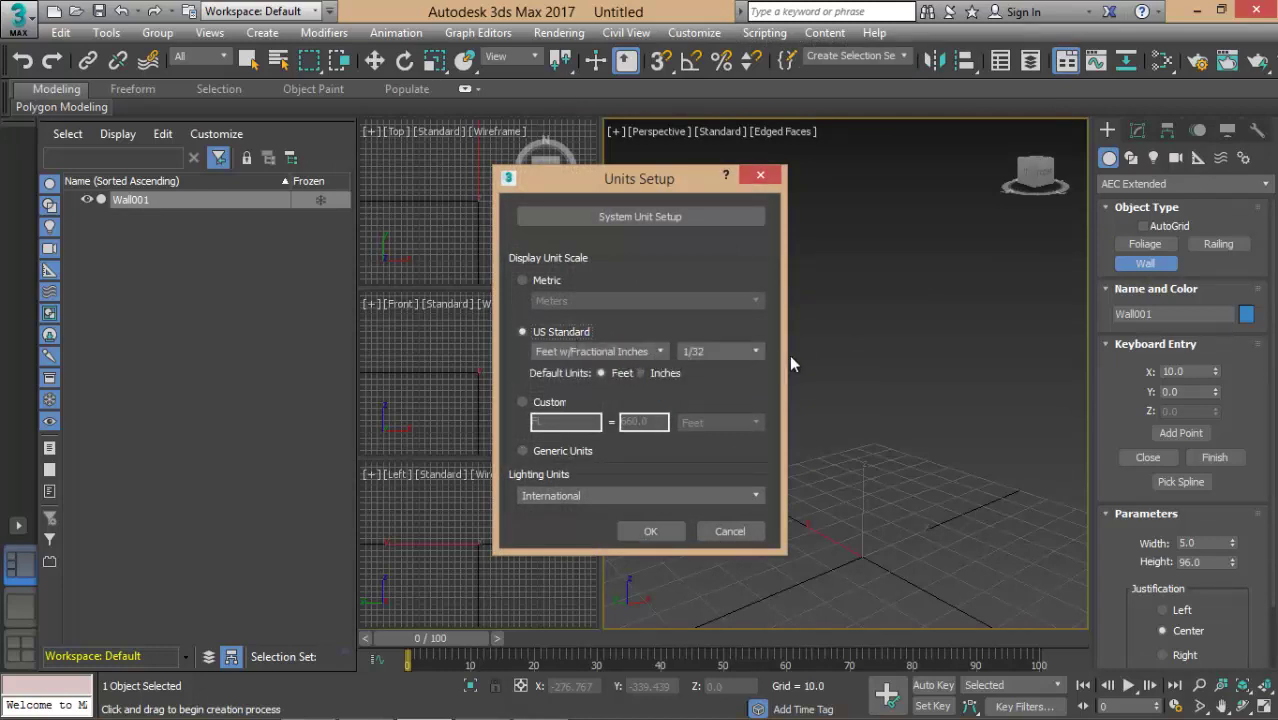
click(644, 532)
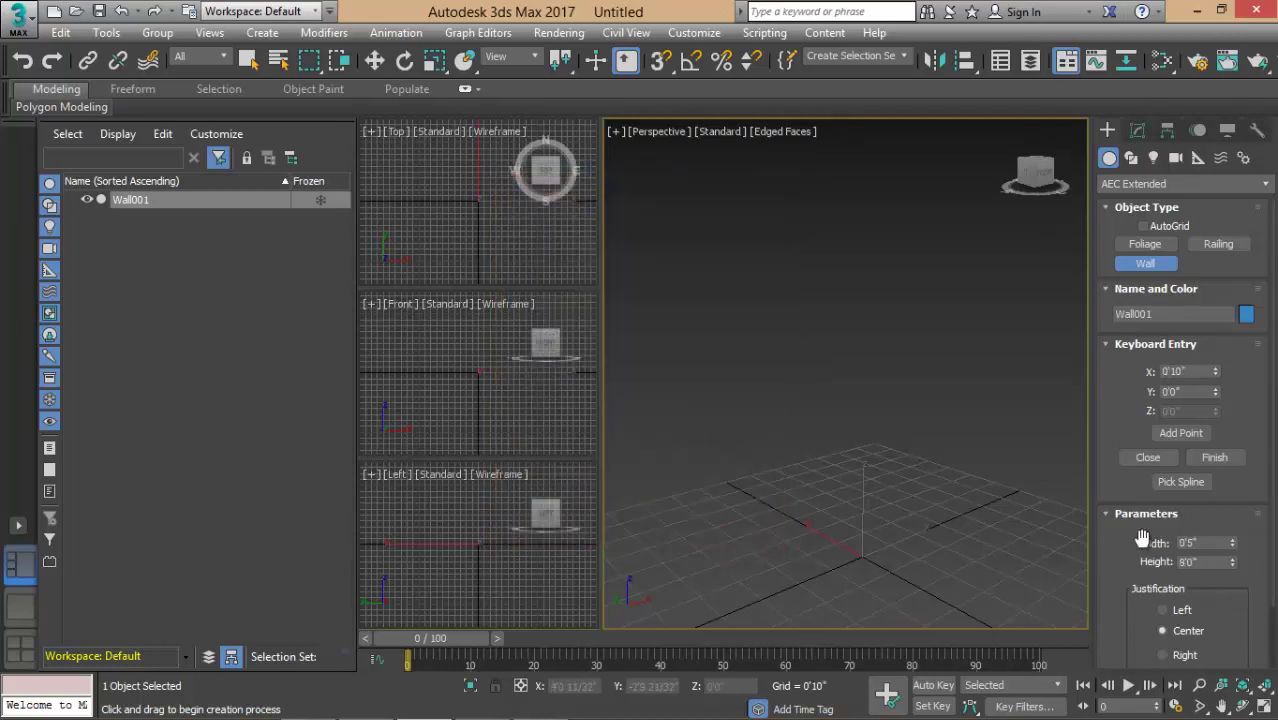
Add the next wall point at X 10'0"
click(1183, 436)
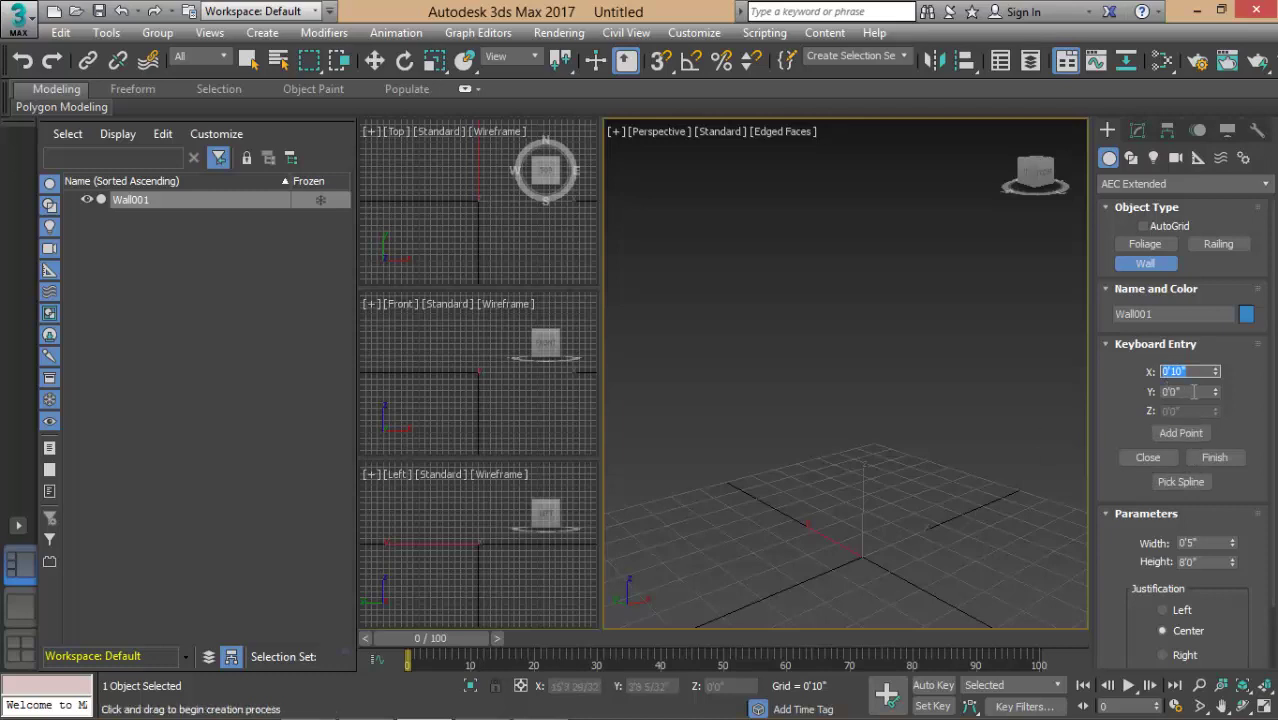
text(2)
key(Return)
click(1181, 482)
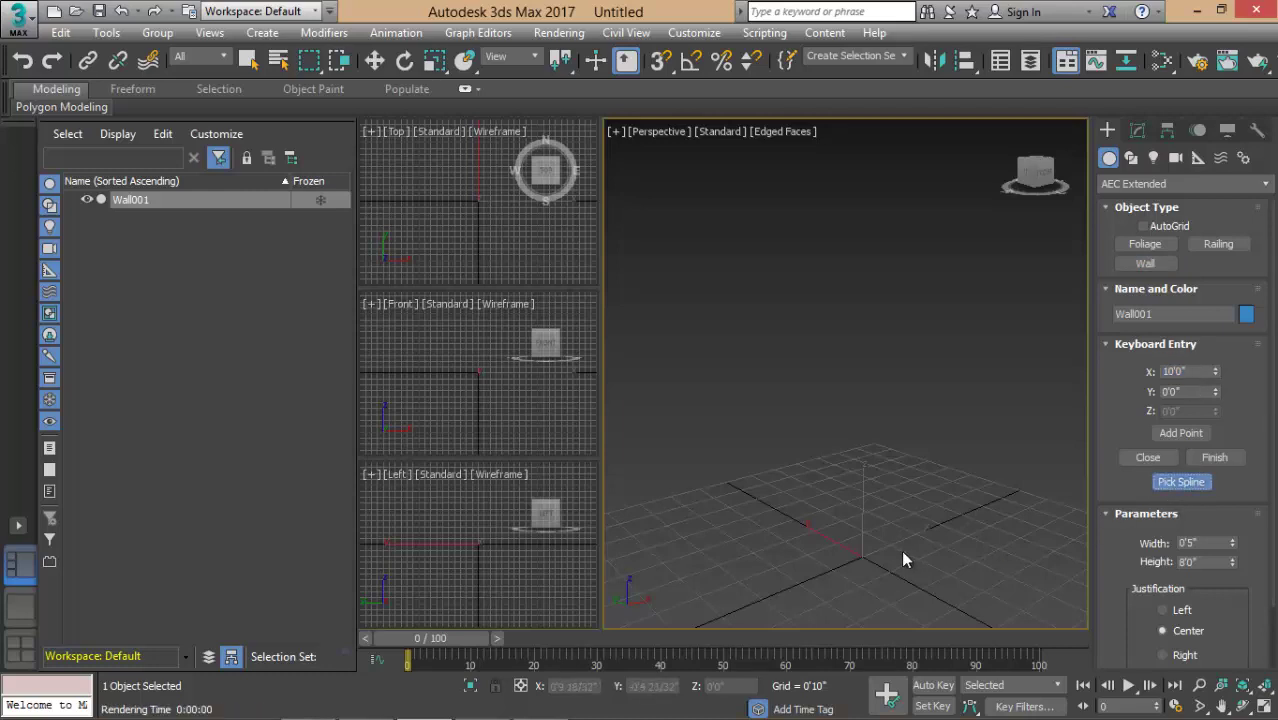
click(1182, 437)
middle_drag(884, 580, 820, 571)
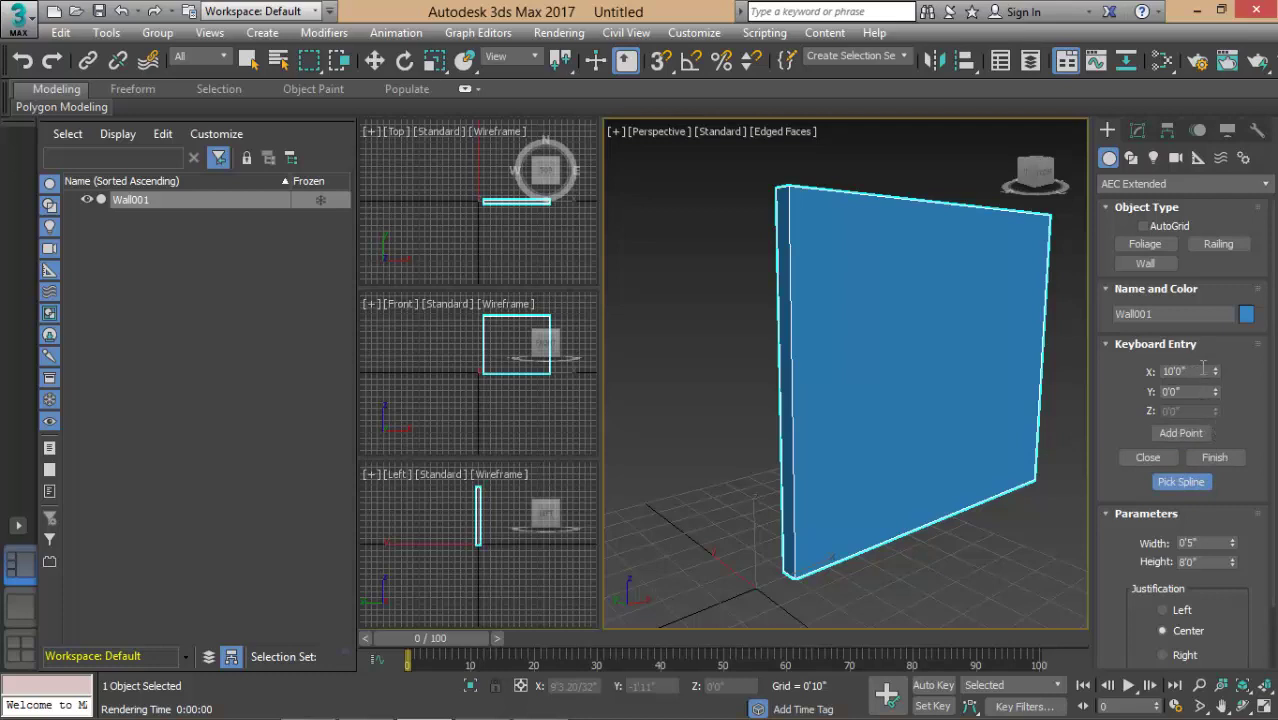
Add the corner point at Y 20'0" and frame the L-shaped wall in view
click(1186, 392)
text(2)
click(1181, 433)
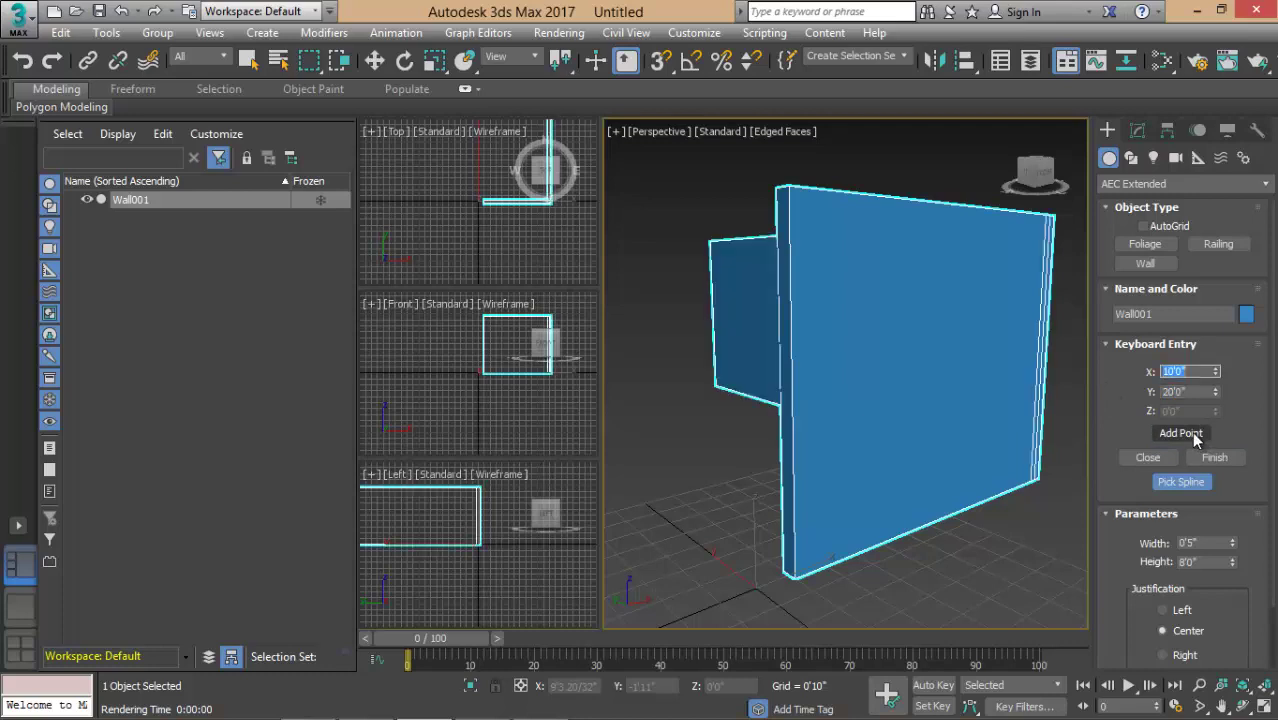
mouse_move(898, 416)
alt+middle_down()
mouse_move(935, 449)
mouse_move(920, 449)
mouse_move(943, 454)
alt+middle_up()
scroll(935, 449, down, 3)
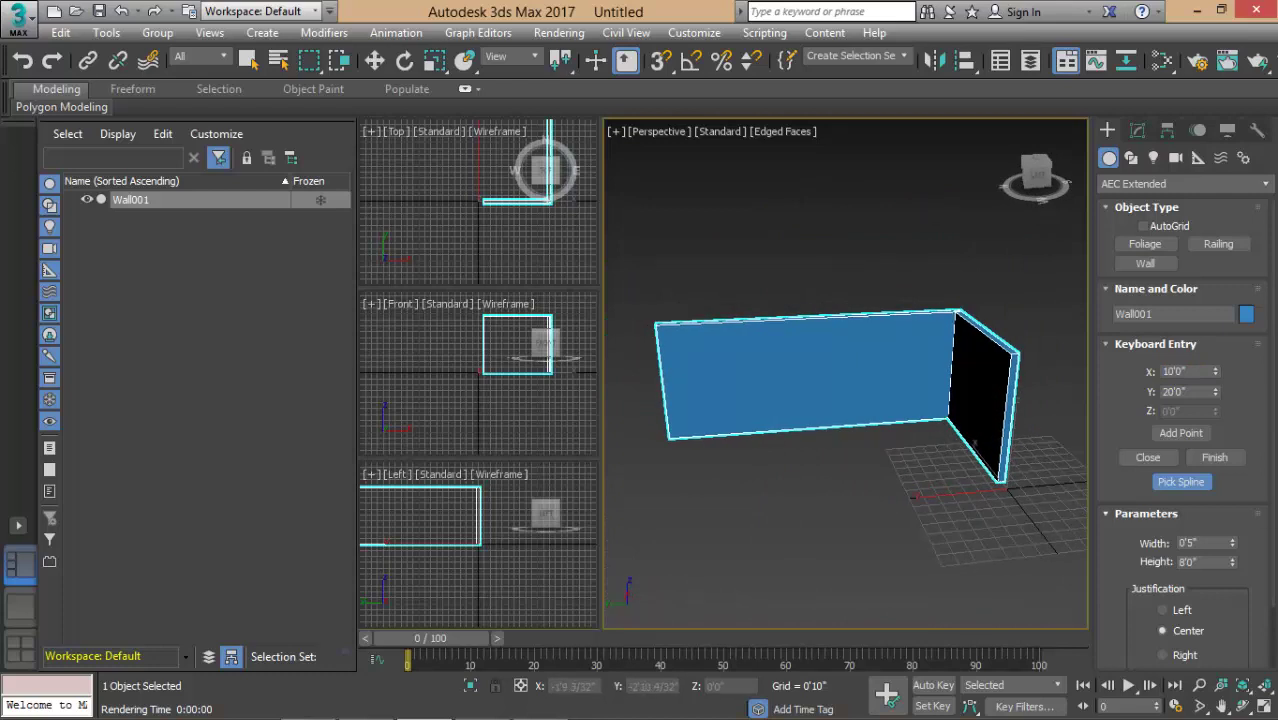
click(1193, 391)
drag(1193, 391, 1100, 388)
middle_drag(1038, 448, 998, 479)
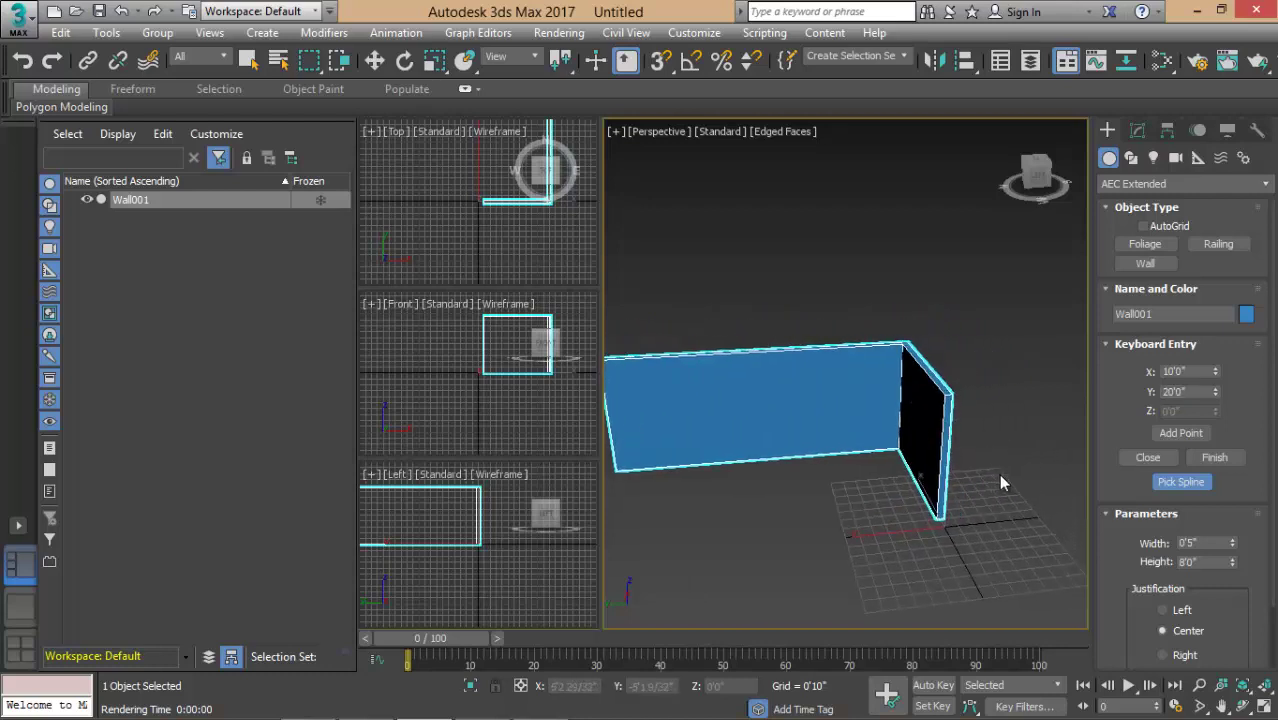
click(1112, 343)
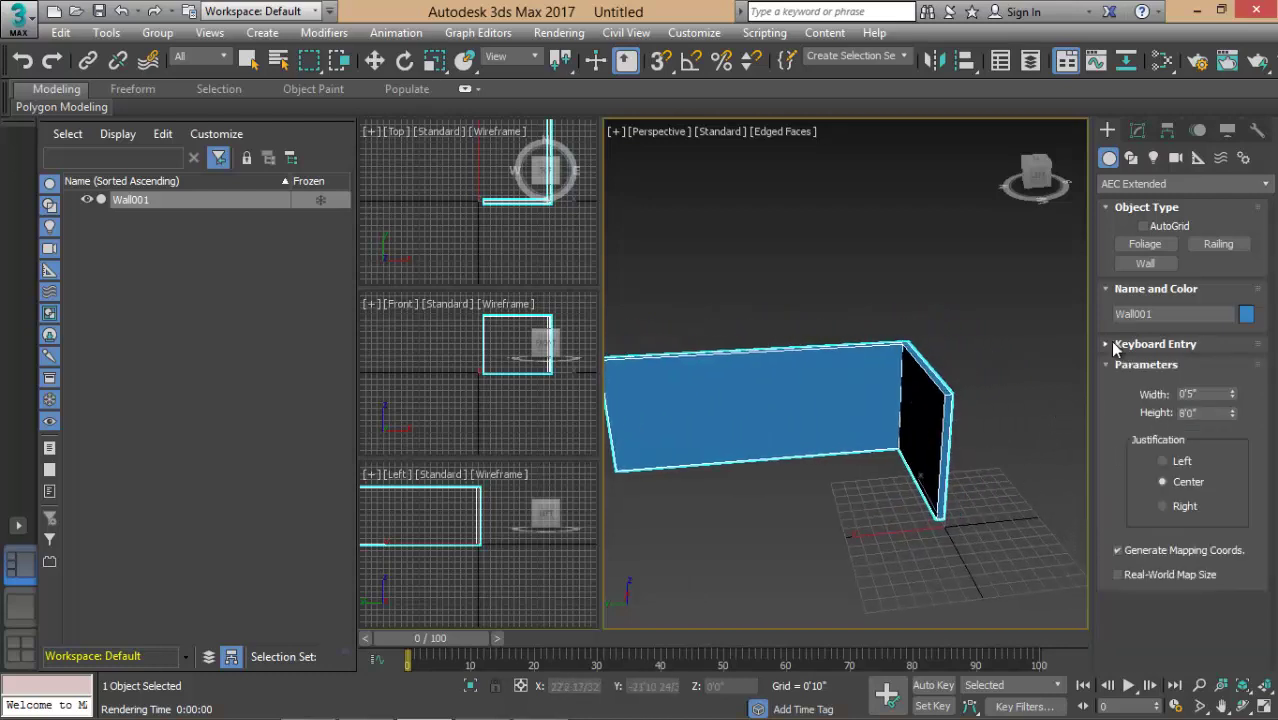